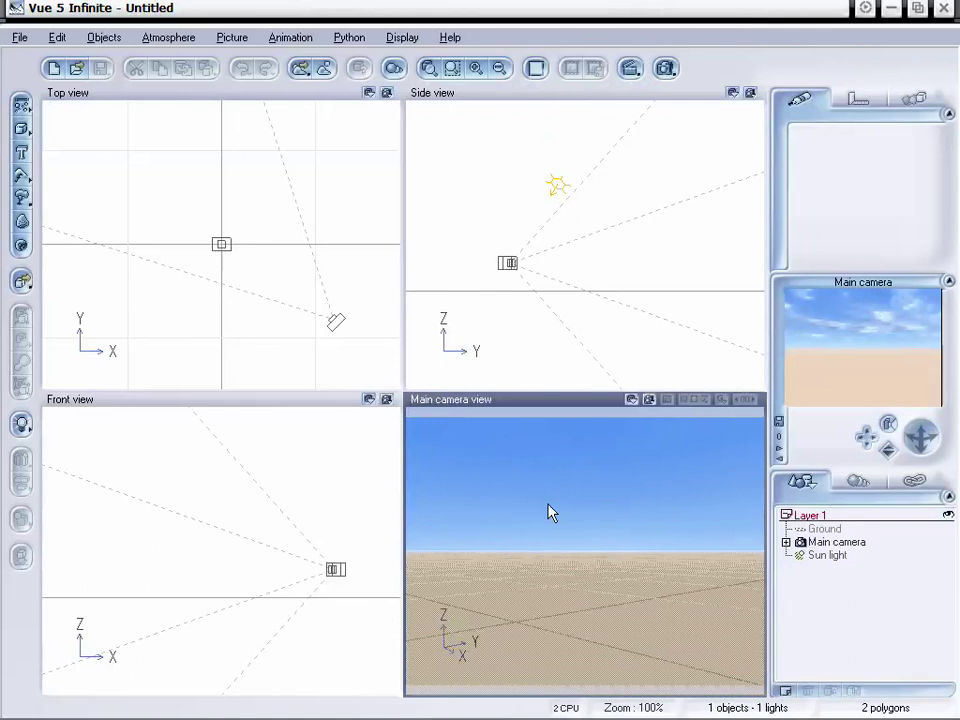
- Delete the ground plane from the scene
left_click(825, 528)
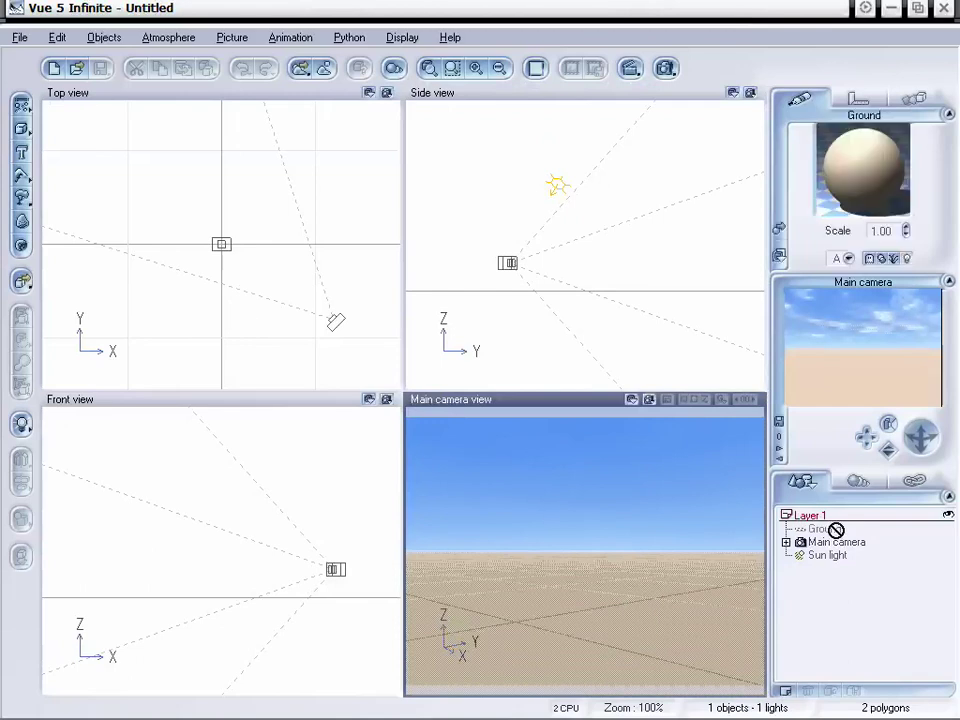
key("Delete")
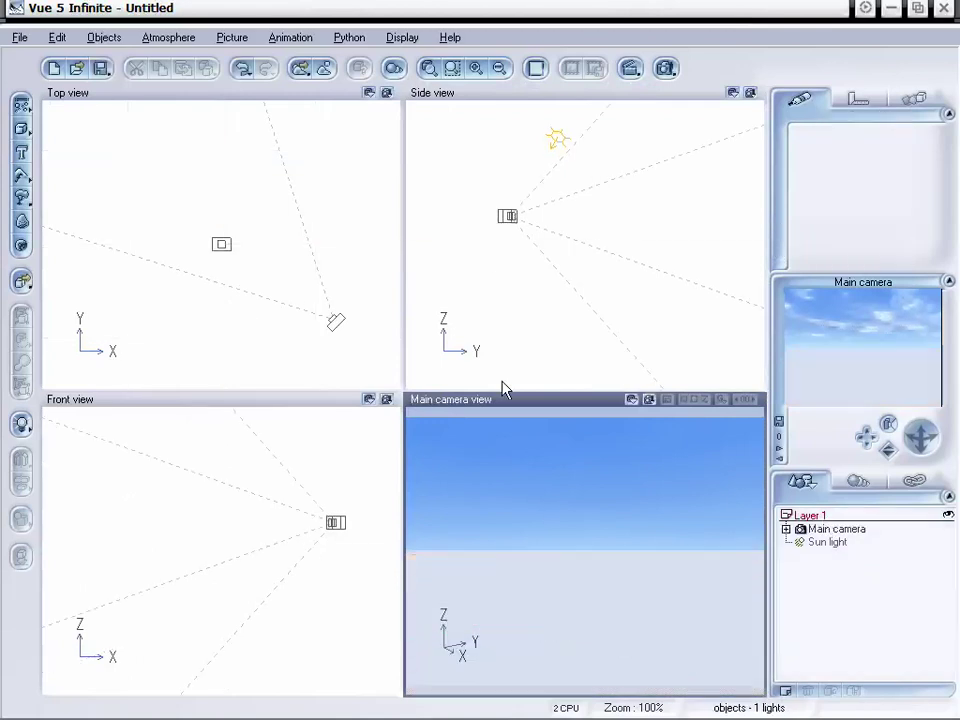
- Load the Black Back atmosphere from the Others collection of the Effects presets
left_click(104, 37)
left_click(150, 38)
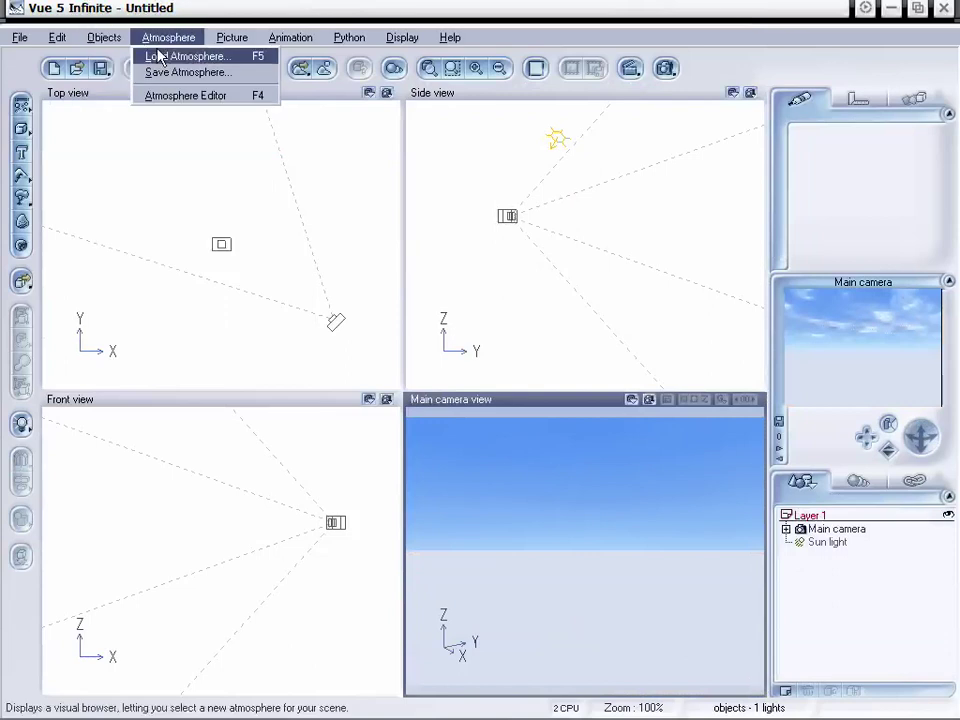
left_click(187, 57)
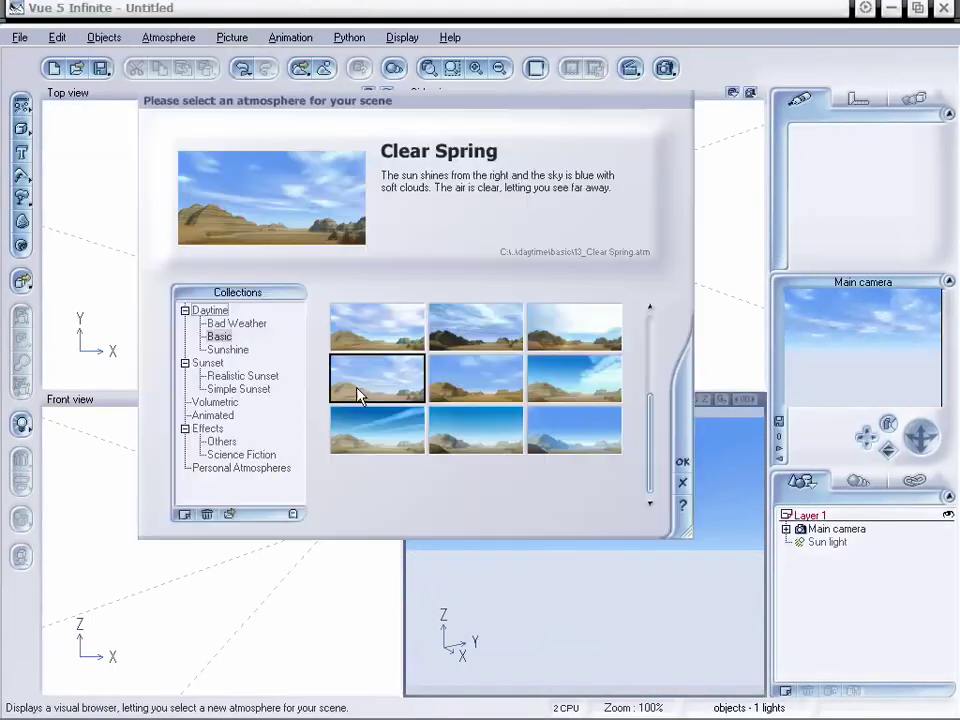
left_click(245, 456)
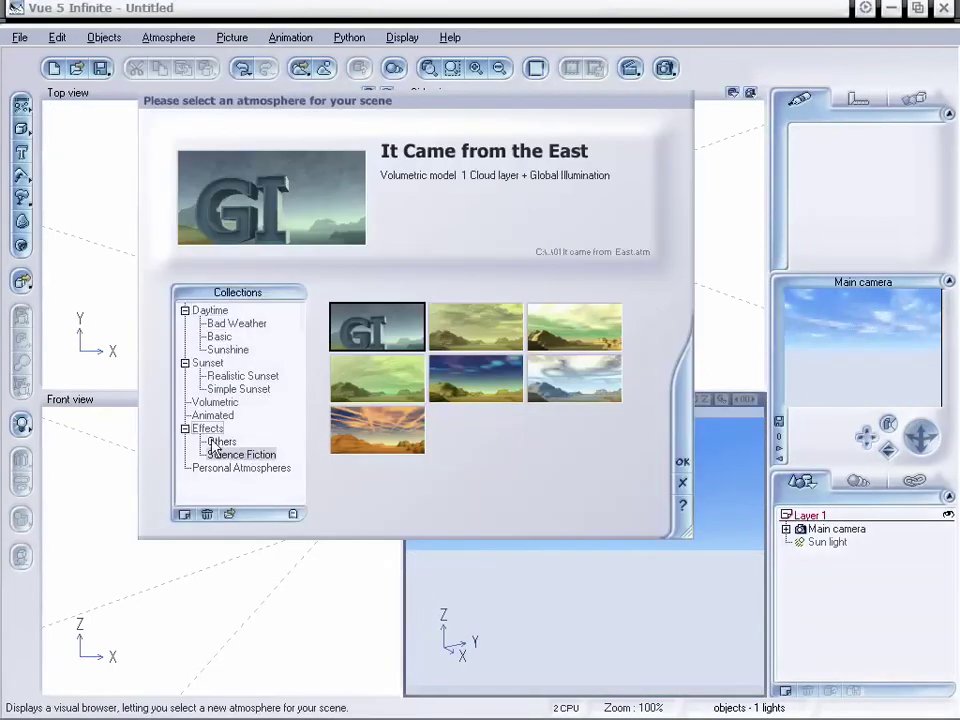
left_click(221, 441)
left_click(389, 441)
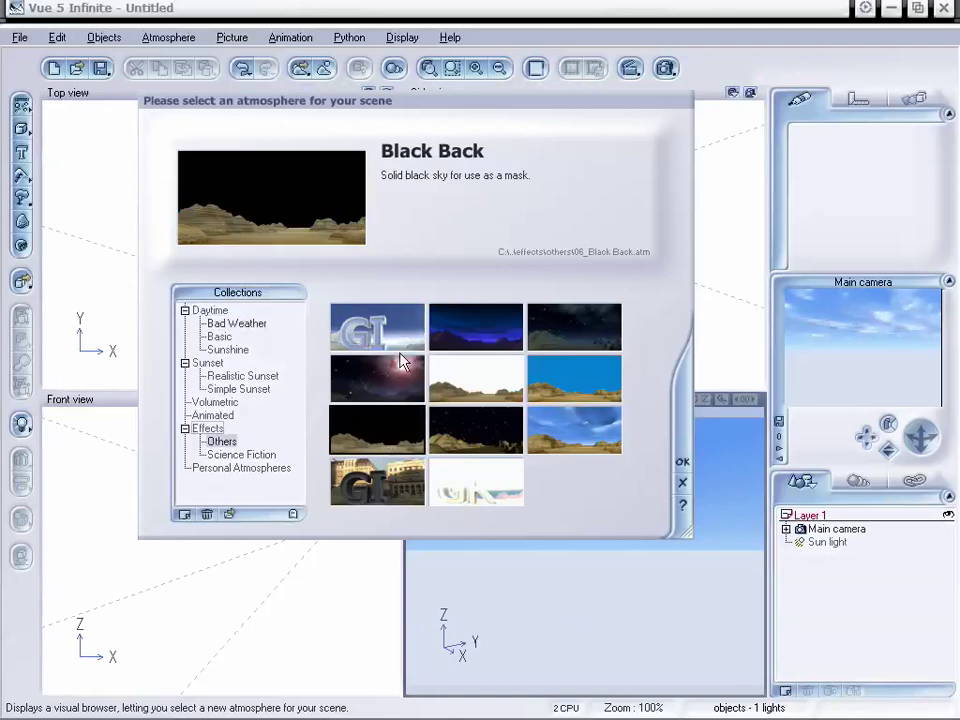
left_click(476, 422)
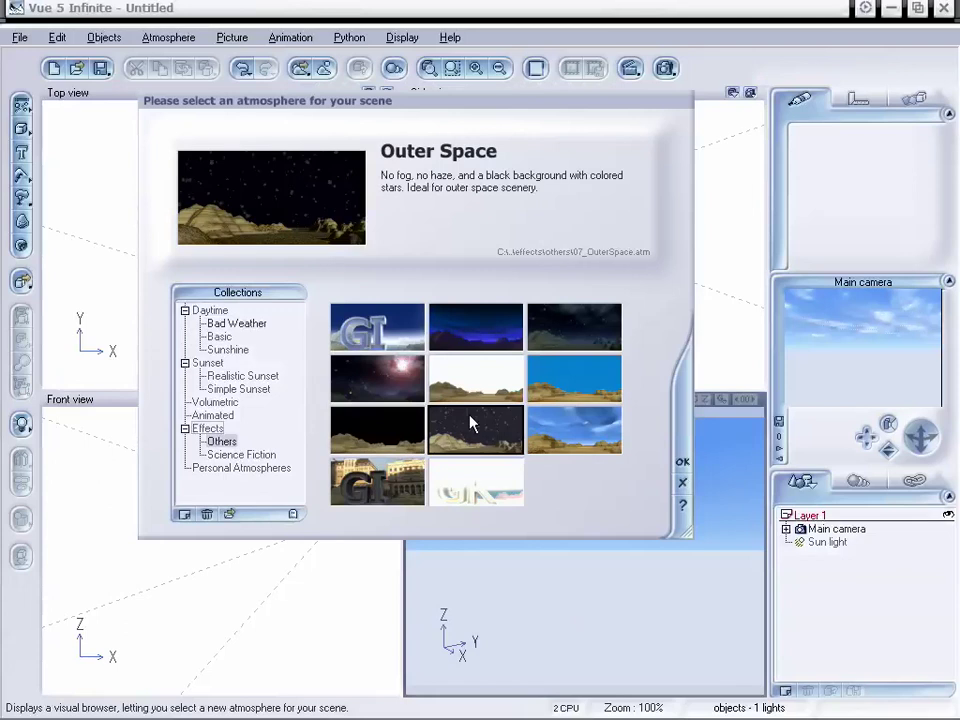
left_click(597, 388)
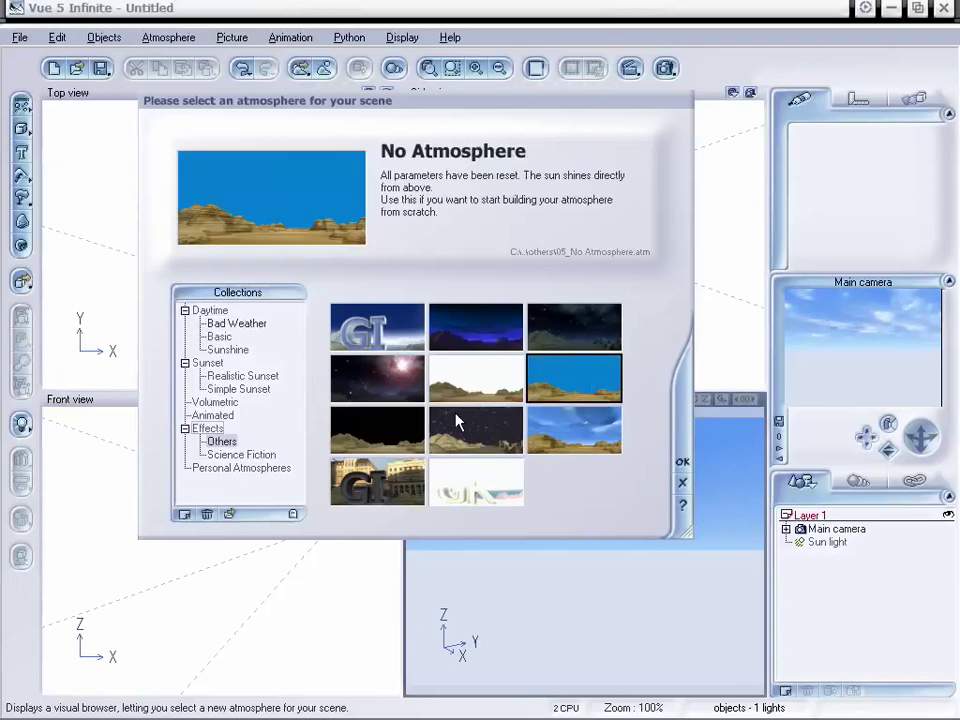
left_click(488, 434)
left_click(392, 440)
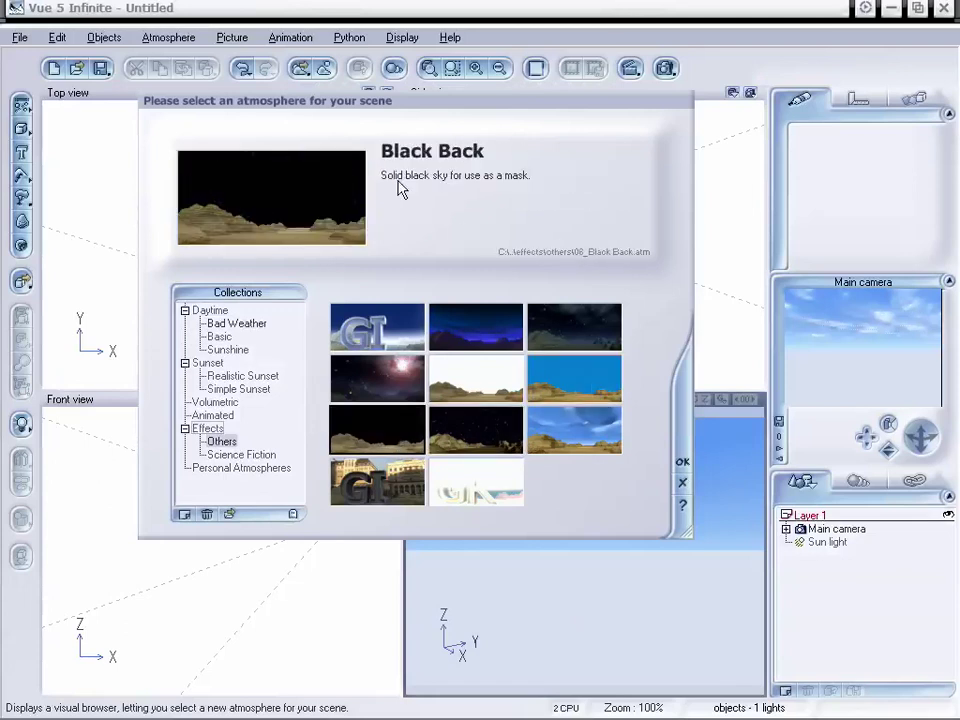
left_click(682, 461)
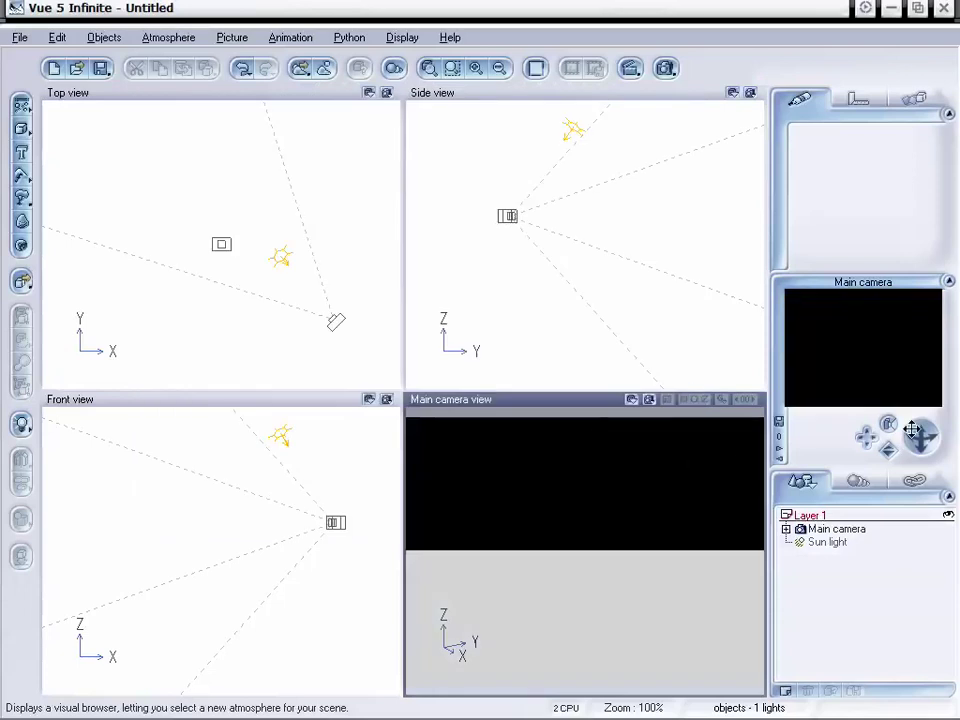
- Tilt the main camera toward the sky and open the sky settings of the atmosphere for editing
mouse_move(921, 437)
left_mouse_down()
mouse_move(923, 395)
mouse_move(921, 459)
left_mouse_up()
left_click(162, 37)
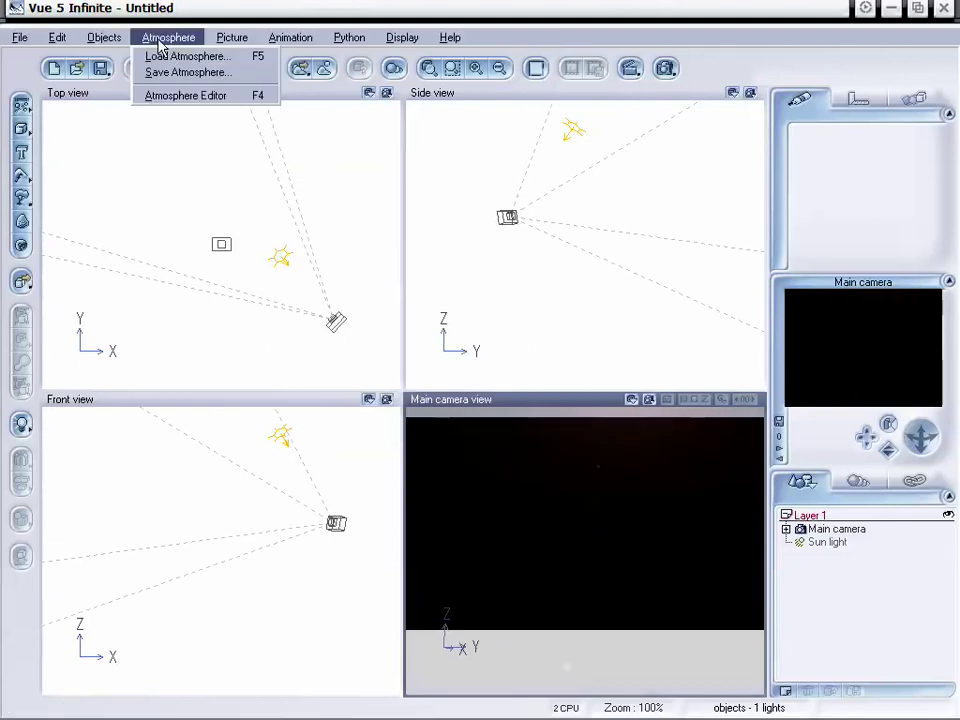
left_click(170, 98)
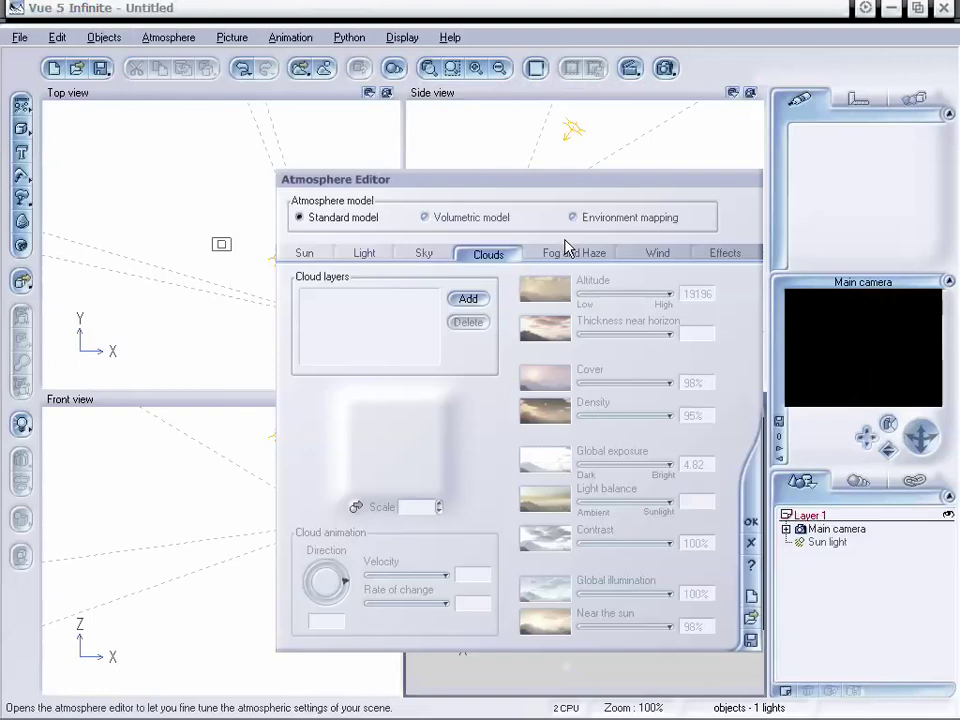
left_click_drag(511, 197, 290, 120)
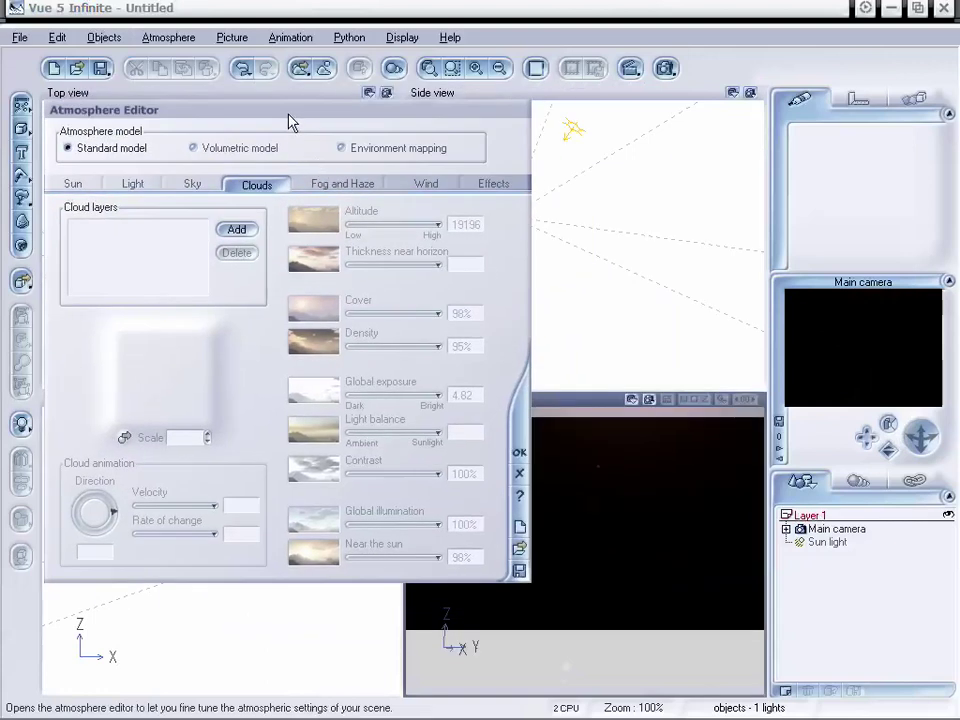
left_click(328, 190)
left_click(262, 188)
left_click(195, 188)
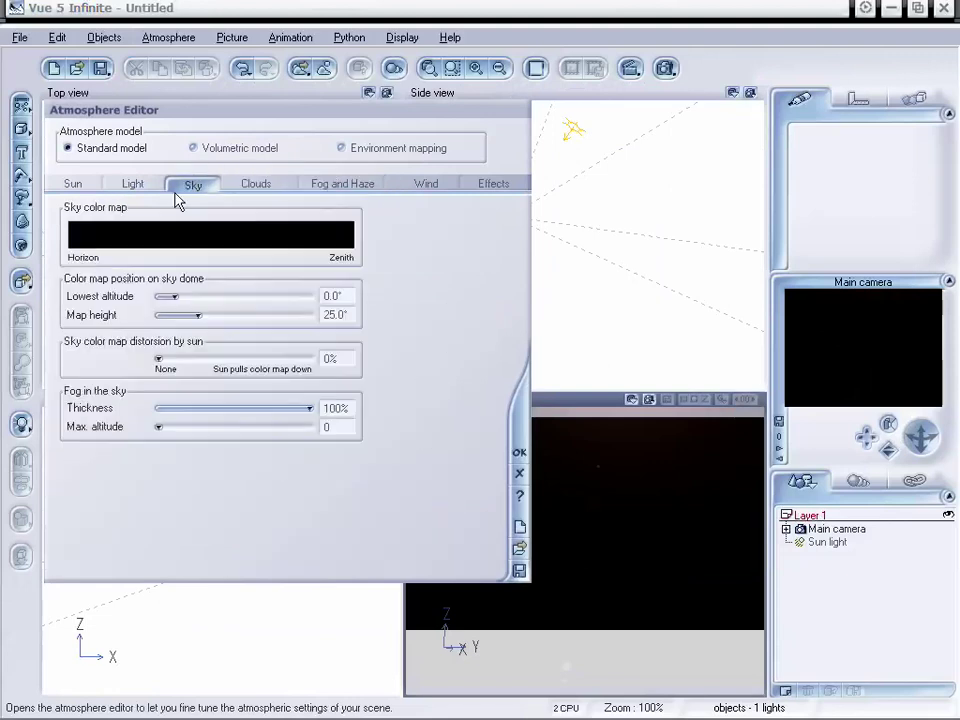
left_click(145, 186)
left_click(190, 186)
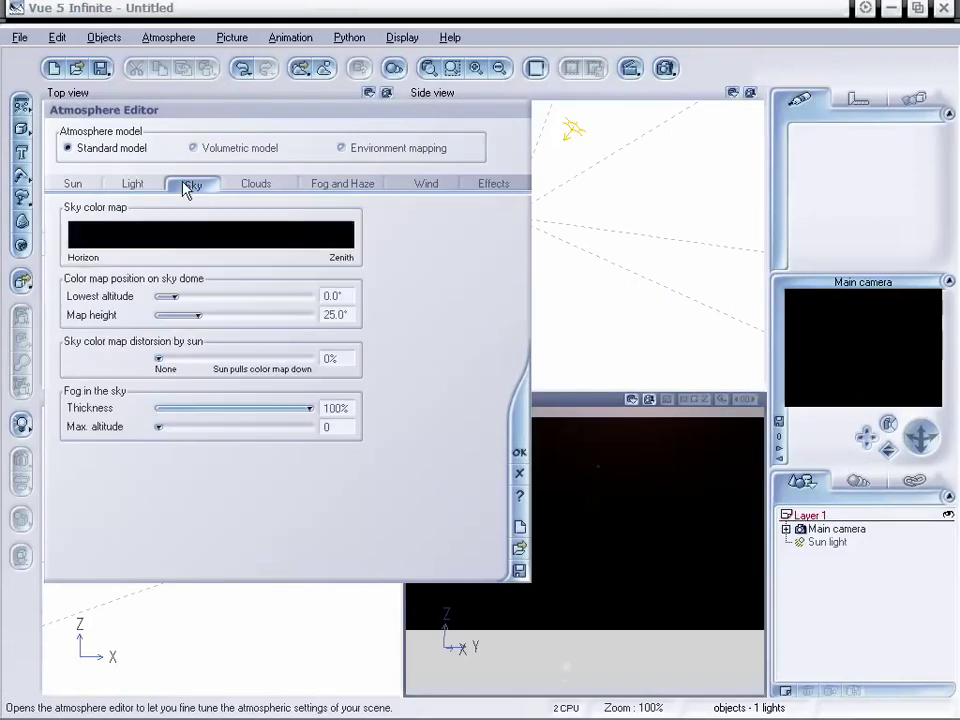
- Add a yellow keycolor at position 0.53 in the sky color map
right_click(210, 238)
left_click(224, 242)
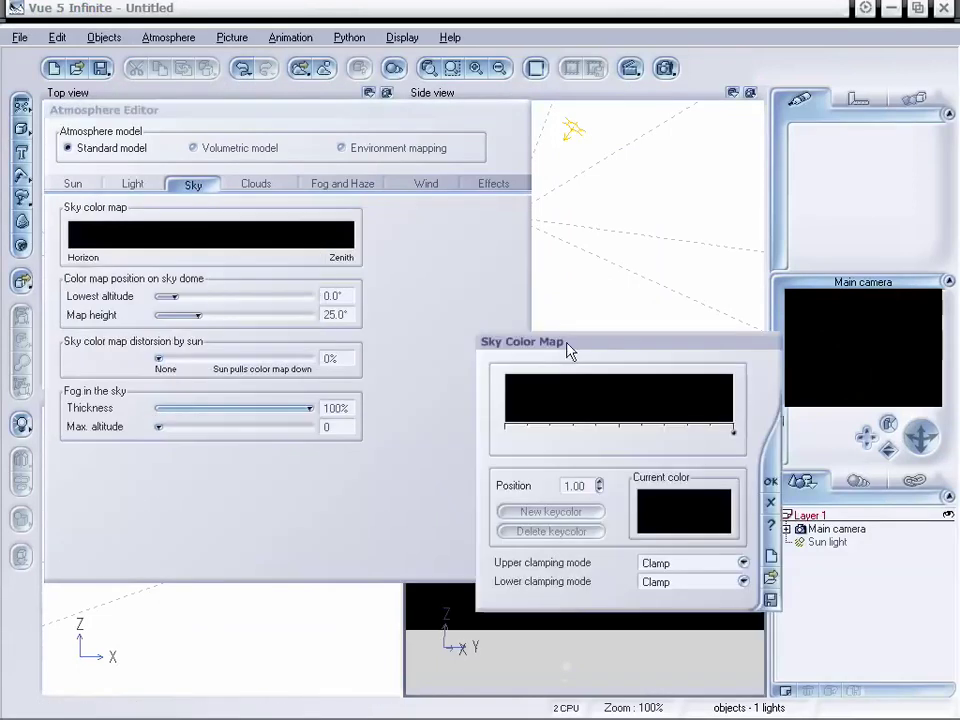
left_click_drag(572, 347, 268, 306)
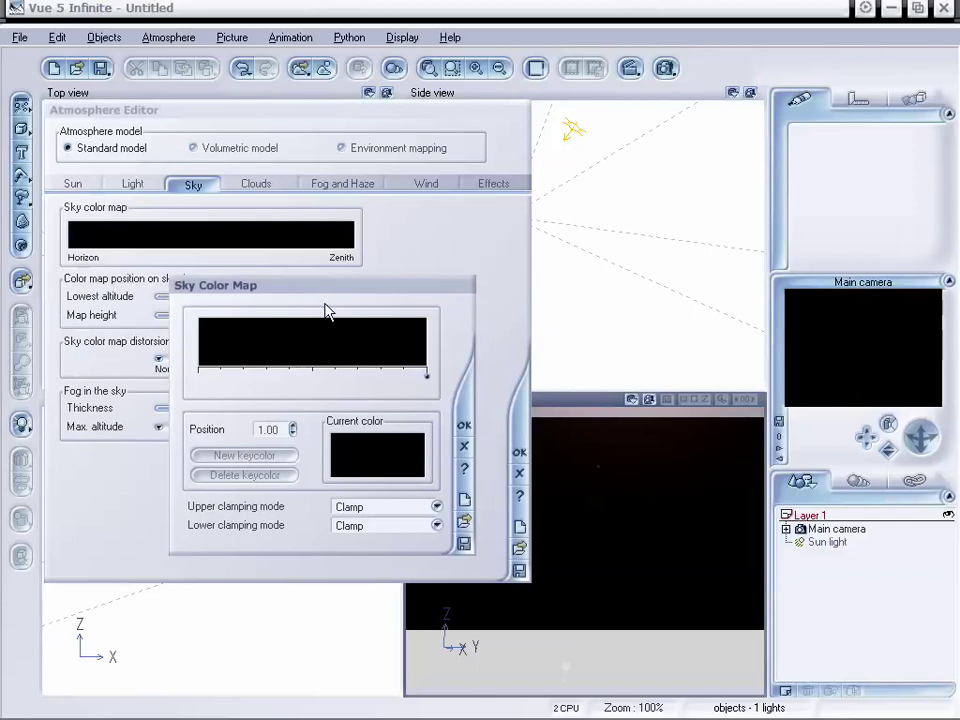
left_click_drag(336, 300, 331, 305)
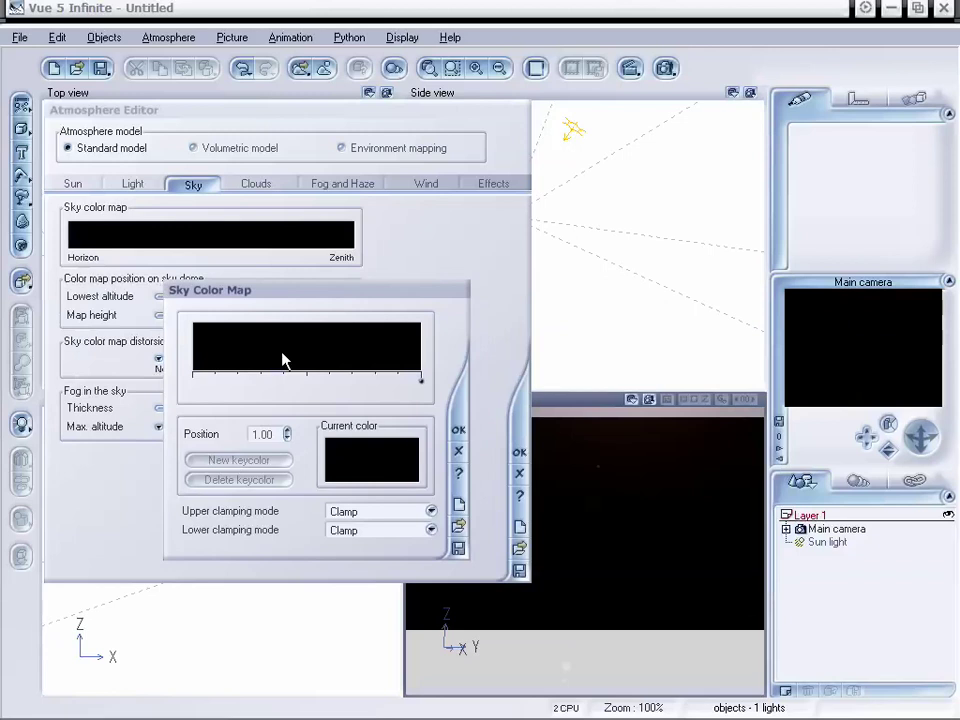
left_click(314, 360)
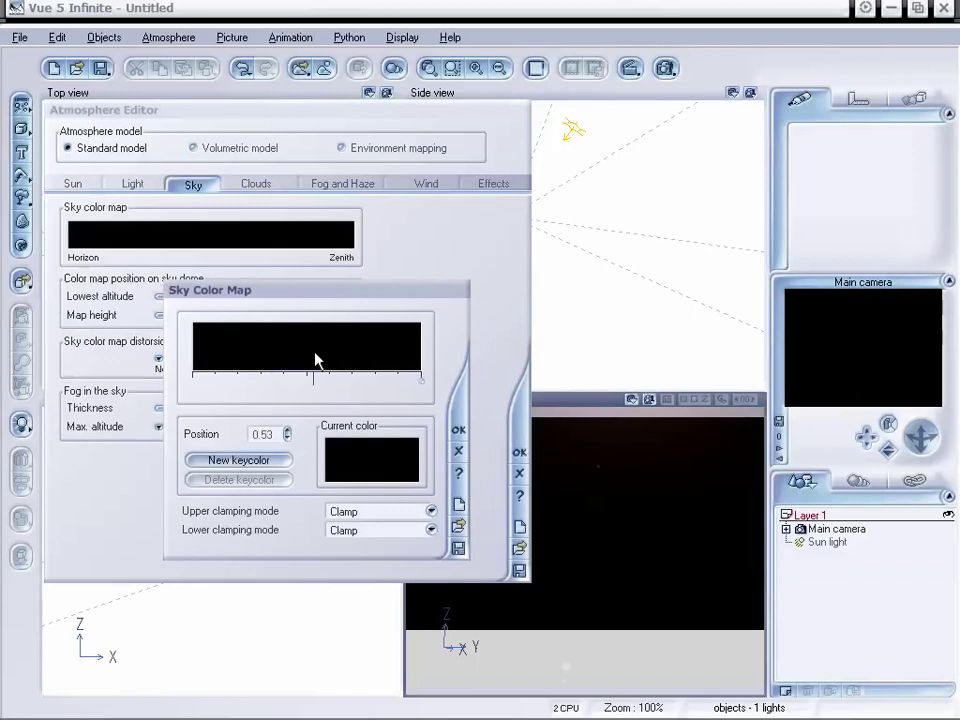
left_click(238, 460)
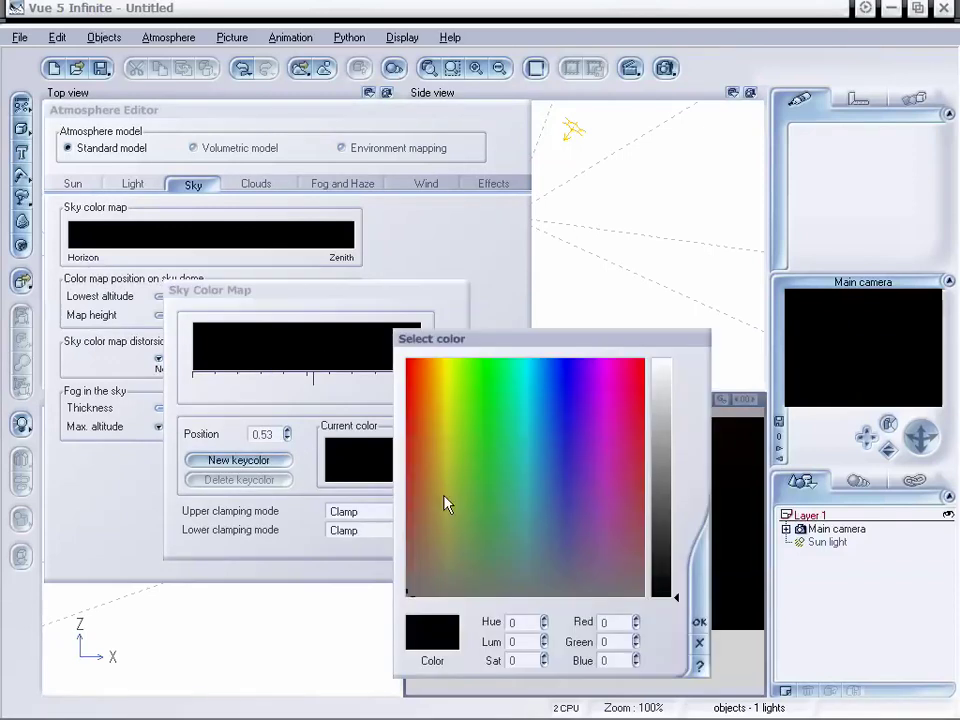
left_click_drag(436, 402, 446, 368)
left_click_drag(672, 470, 673, 492)
left_click(699, 622)
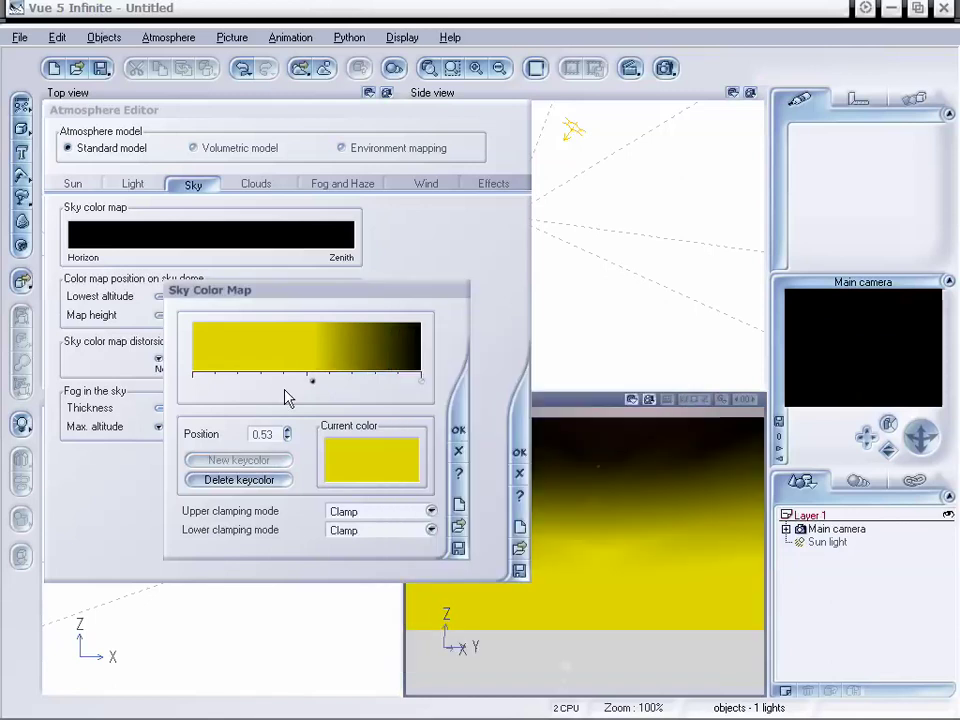
- Add a black keycolor at about position 0.45 in the sky color map, close to the yellow one on its horizon side
left_click(297, 361)
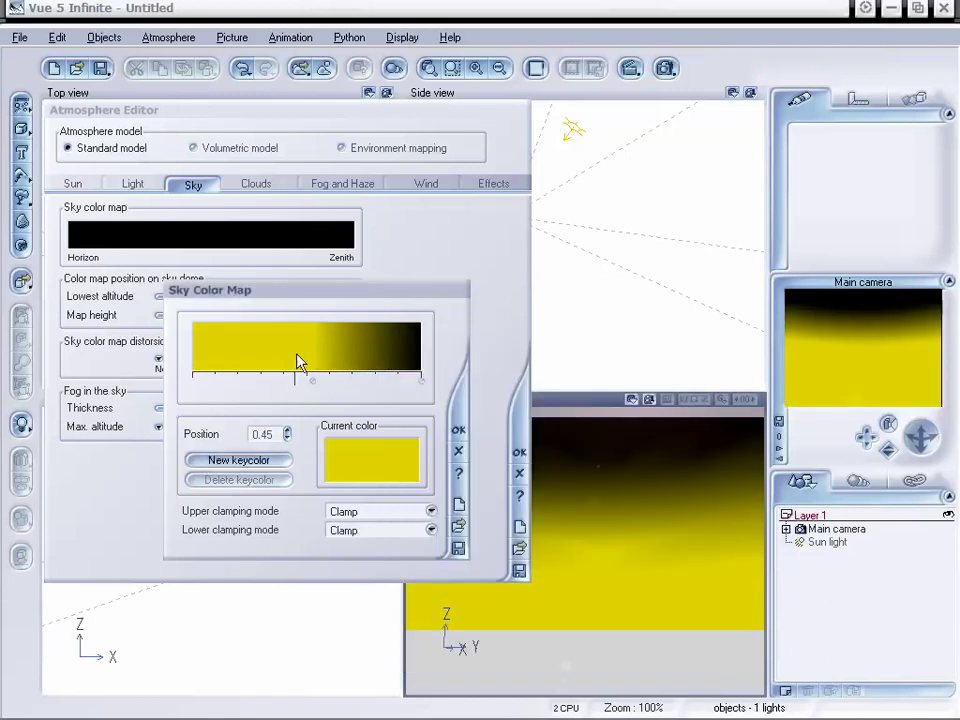
left_click(253, 460)
left_click(421, 537)
left_click_drag(421, 537, 409, 602)
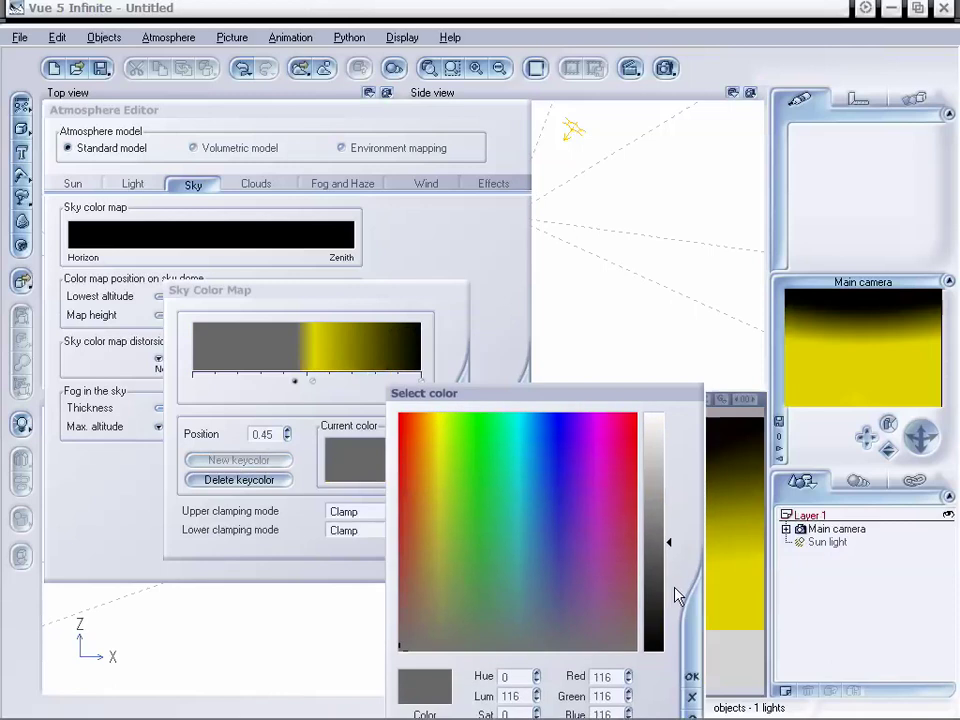
left_click_drag(684, 514, 675, 565)
left_click(703, 582)
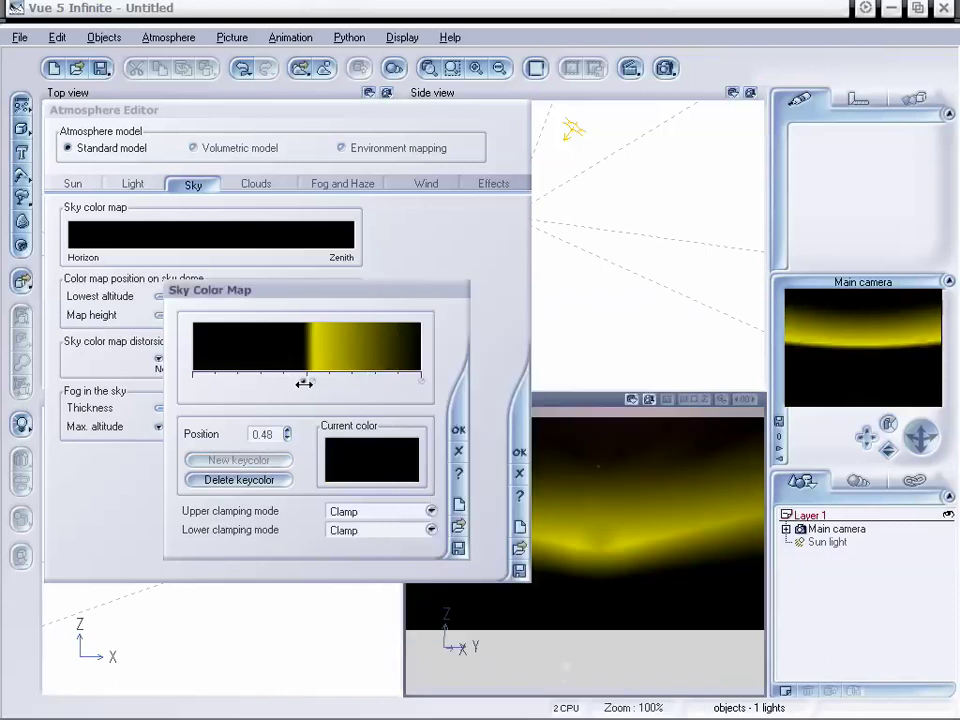
mouse_move(296, 383)
left_mouse_down()
mouse_move(249, 382)
mouse_move(300, 381)
left_mouse_up()
- Change the sky color map's keycolor at position 1.00 to orange, about RGB 255, 172, 11, and accept the color map
left_click(421, 381)
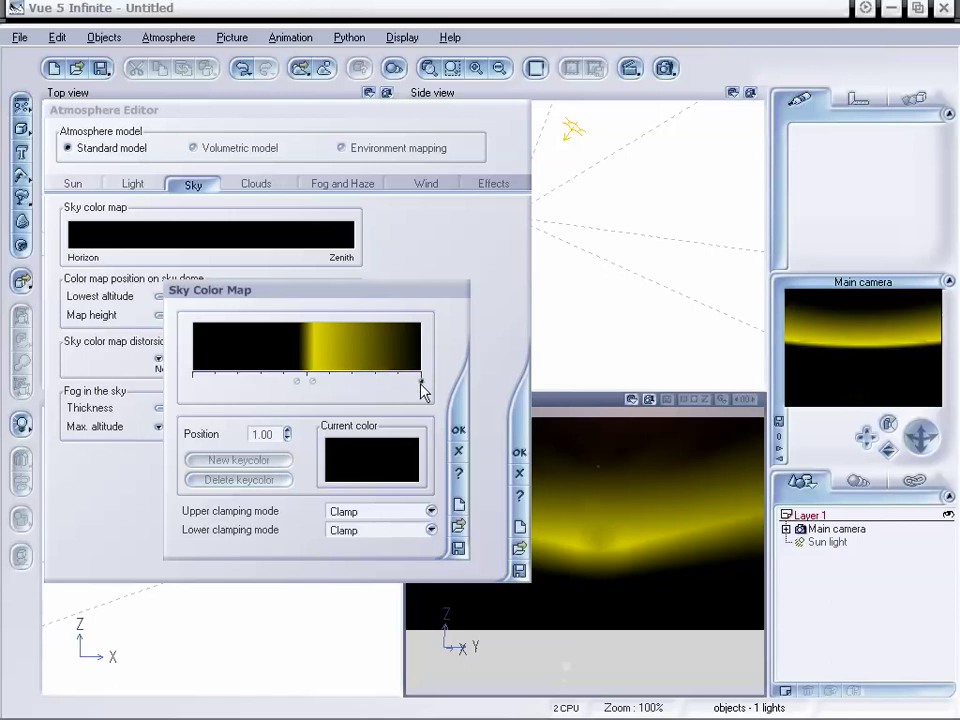
left_click(371, 463)
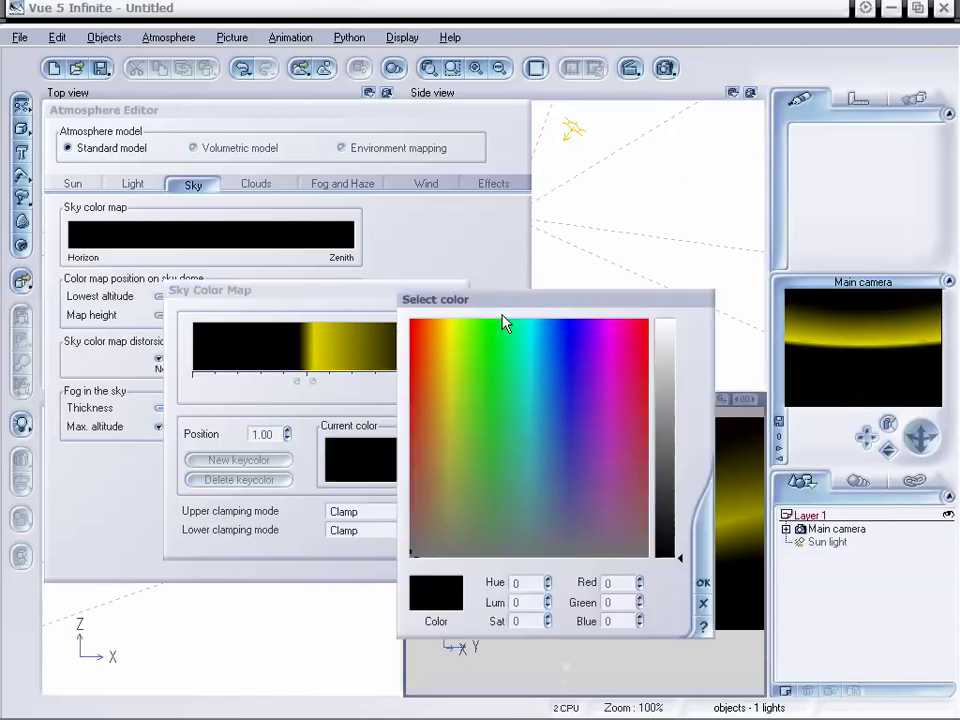
left_click(483, 288)
left_click(716, 386)
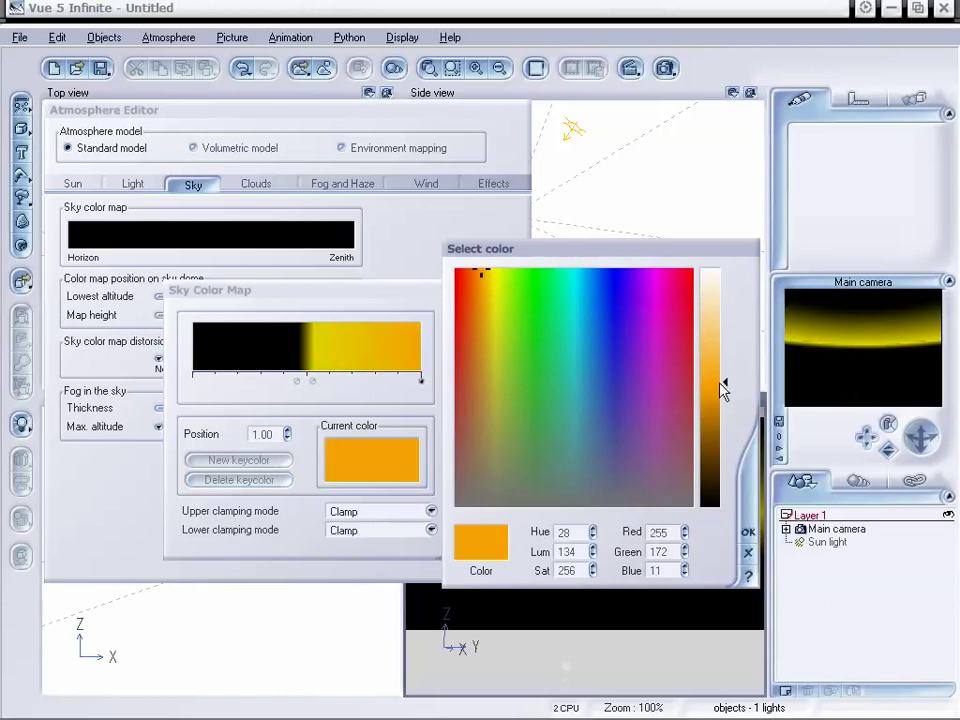
left_click(750, 537)
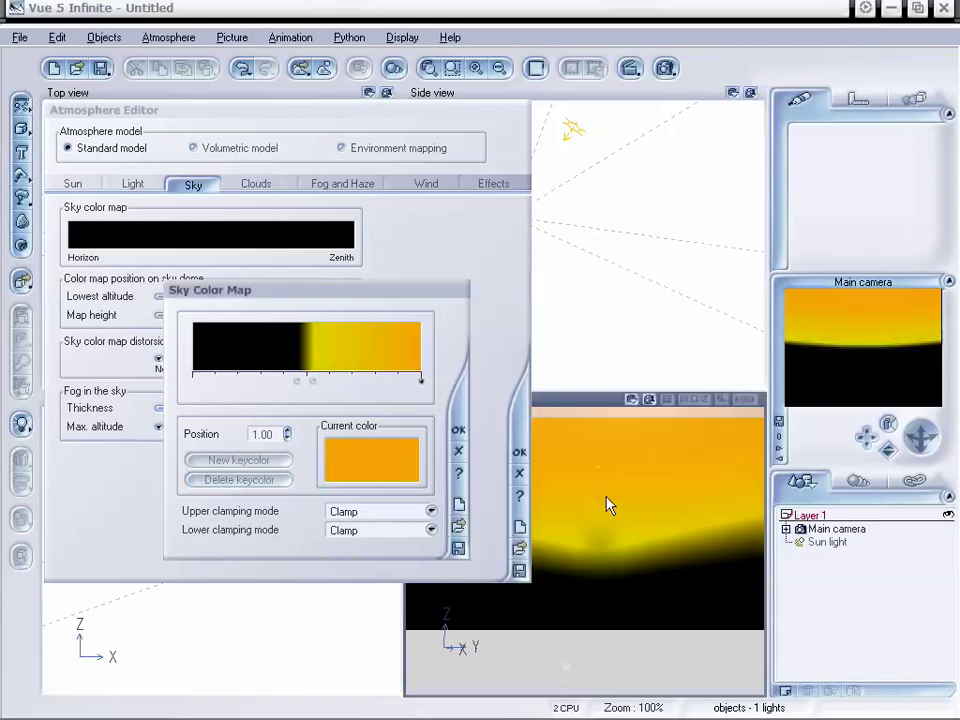
left_click(459, 431)
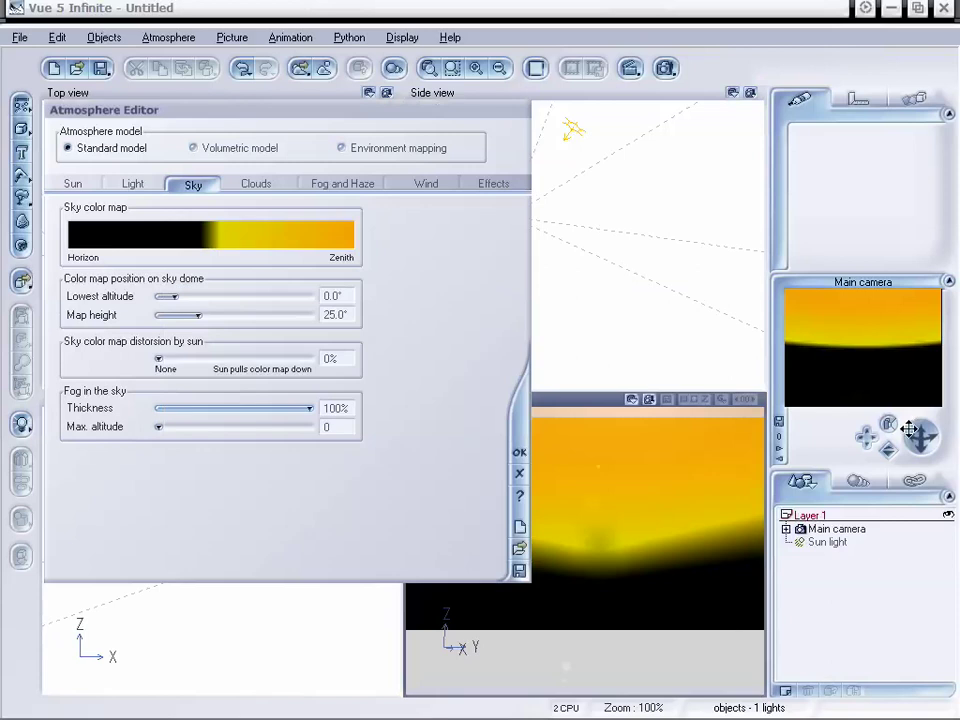
- Remove the lens flare from the sun light
mouse_move(918, 430)
left_mouse_down()
mouse_move(897, 457)
mouse_move(921, 445)
mouse_move(919, 422)
left_mouse_up()
left_click(829, 544)
left_click(784, 141)
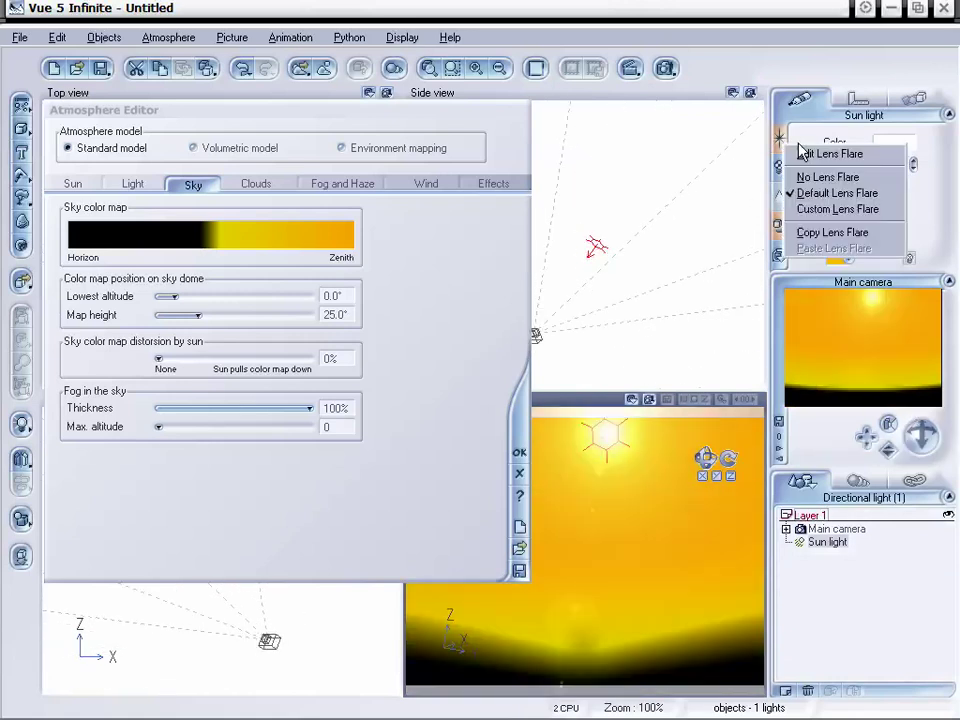
left_click(836, 177)
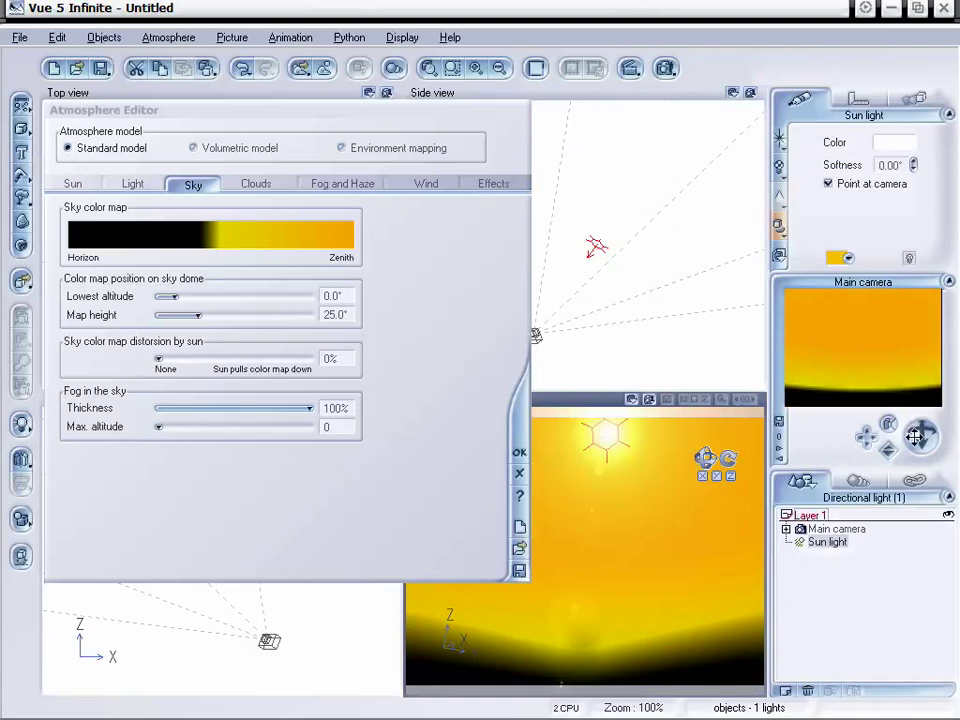
left_click_drag(917, 435, 921, 438)
left_click(247, 245)
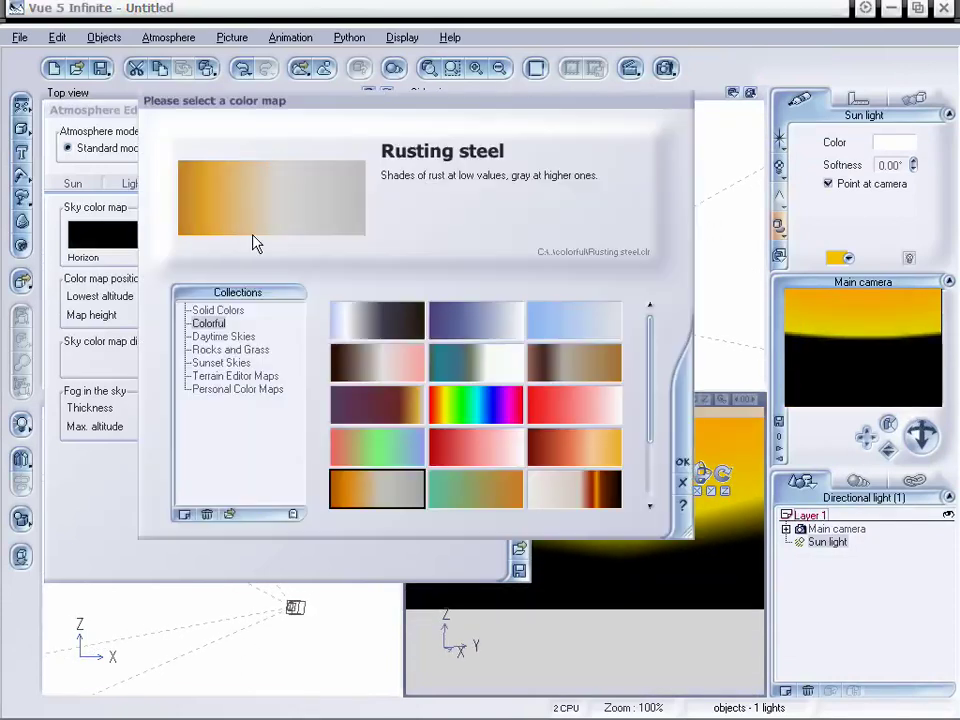
mouse_move(650, 376)
left_mouse_down()
mouse_move(651, 404)
mouse_move(650, 351)
left_mouse_up()
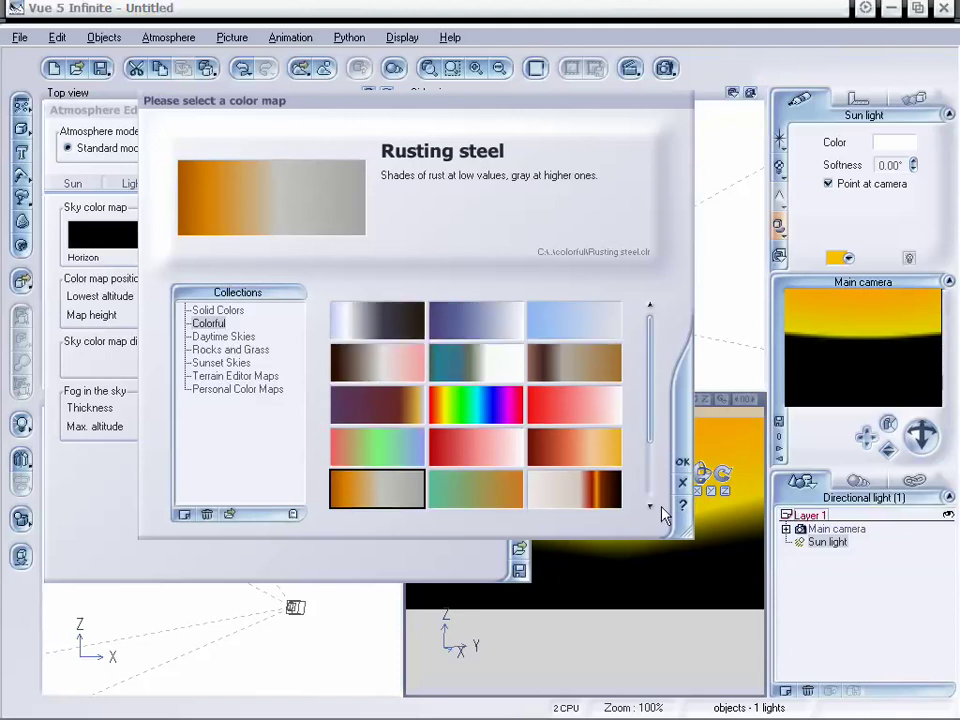
left_click(683, 483)
- Recolor the yellow keycolor at about position 0.54 in the sky color map to dark orange
right_click(251, 242)
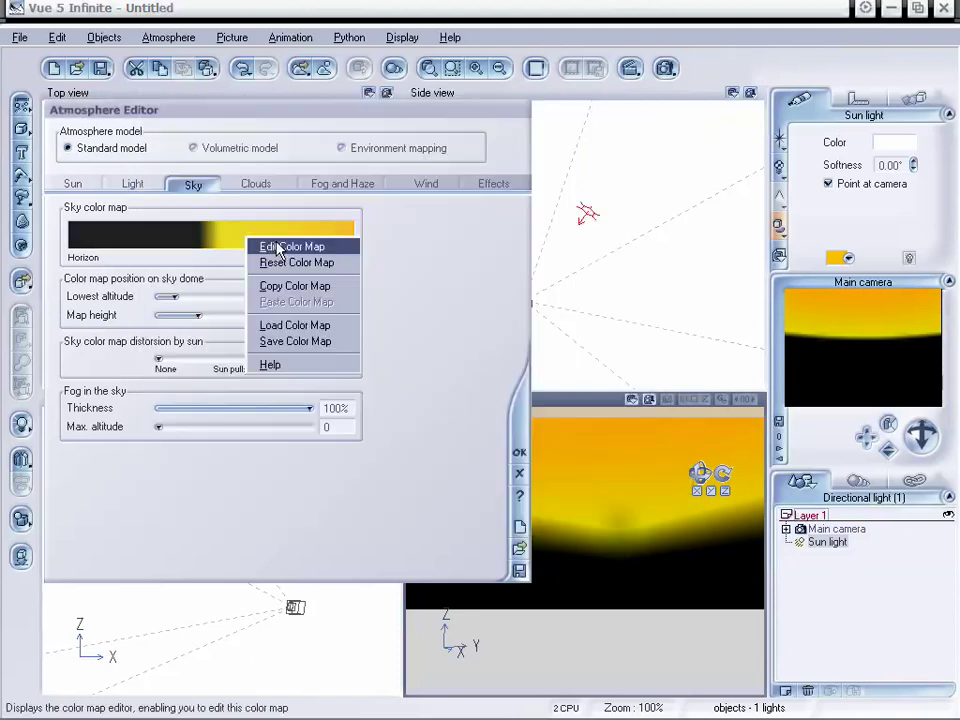
left_click(275, 247)
left_click(313, 378)
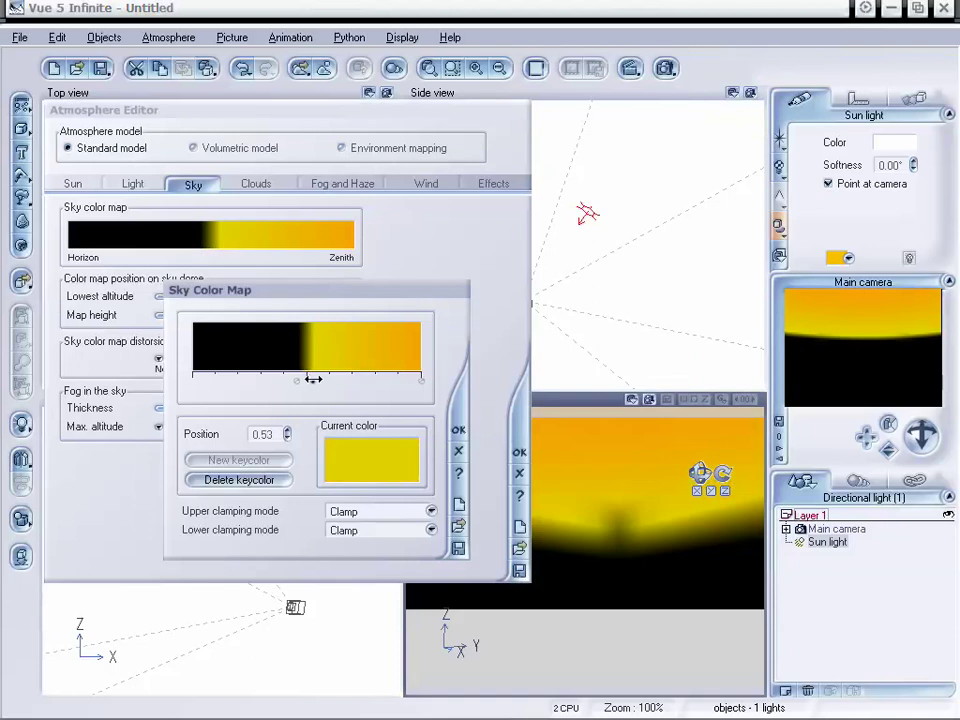
left_click(390, 466)
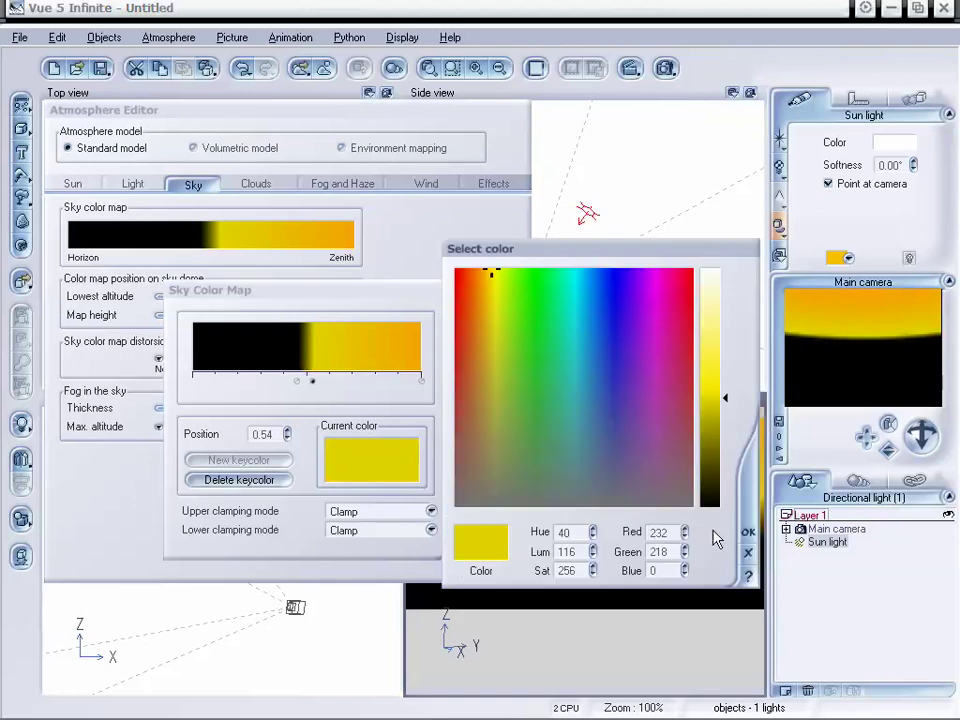
mouse_move(477, 280)
left_mouse_down()
mouse_move(486, 275)
mouse_move(478, 276)
left_mouse_up()
left_click(748, 532)
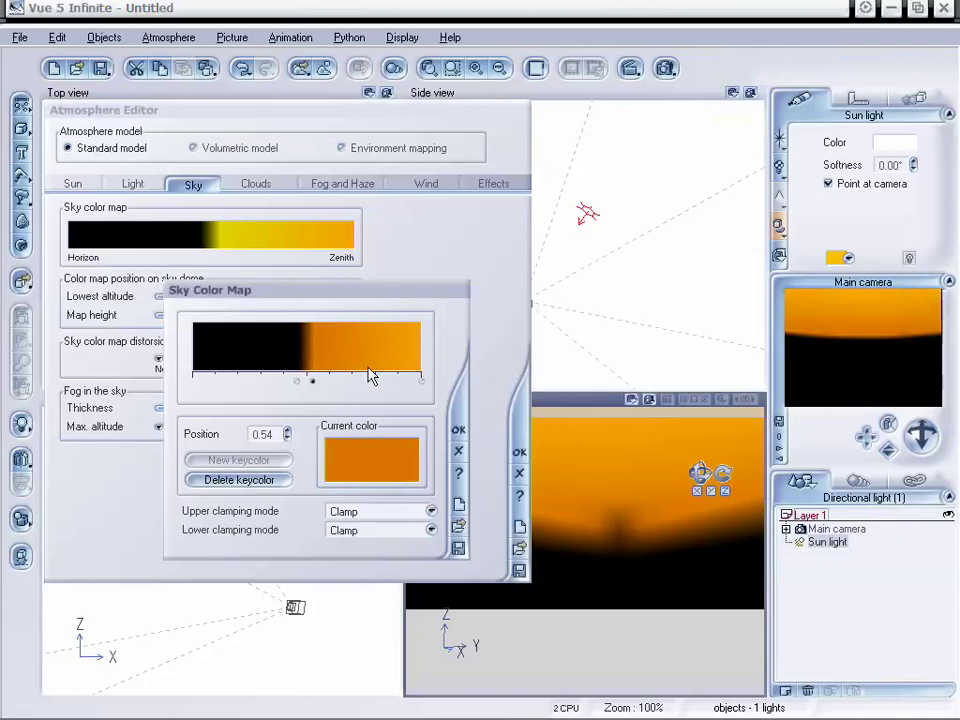
- Add a pale yellow keycolor, about RGB 254, 252, 179, at position 0.79 in the sky color map
left_click(373, 366)
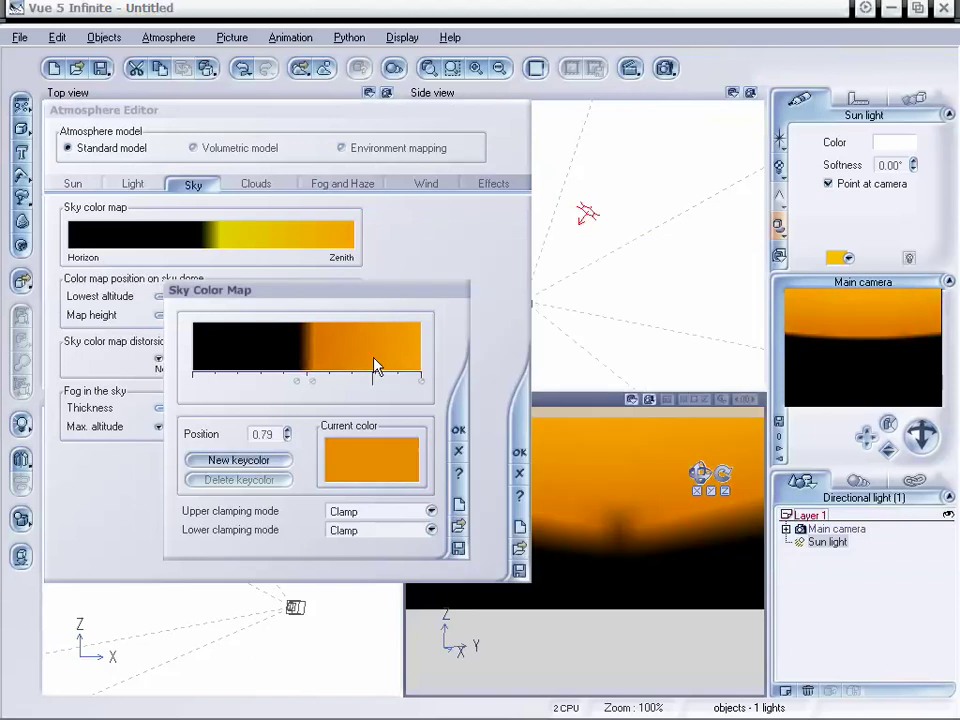
left_click(249, 462)
mouse_move(712, 297)
left_mouse_down()
mouse_move(716, 276)
mouse_move(716, 285)
left_mouse_up()
mouse_move(478, 281)
left_mouse_down()
mouse_move(504, 274)
mouse_move(493, 282)
left_mouse_up()
left_click_drag(707, 326, 722, 305)
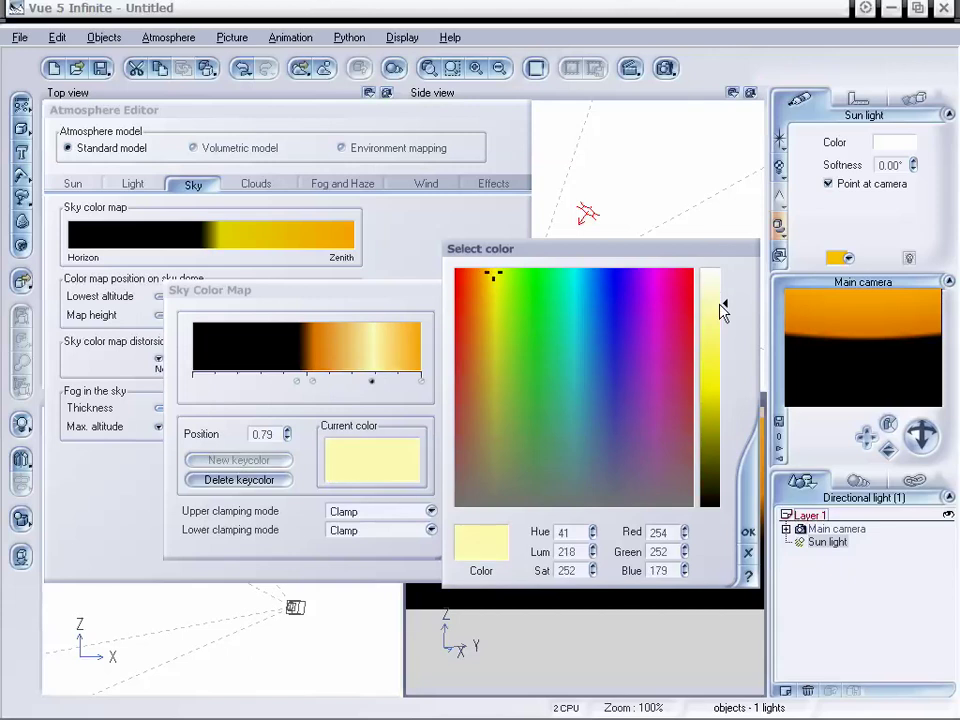
left_click(749, 533)
- Change the sky color map's keycolor at position 1.00 to white, and accept the color map and the atmosphere settings
left_click(421, 381)
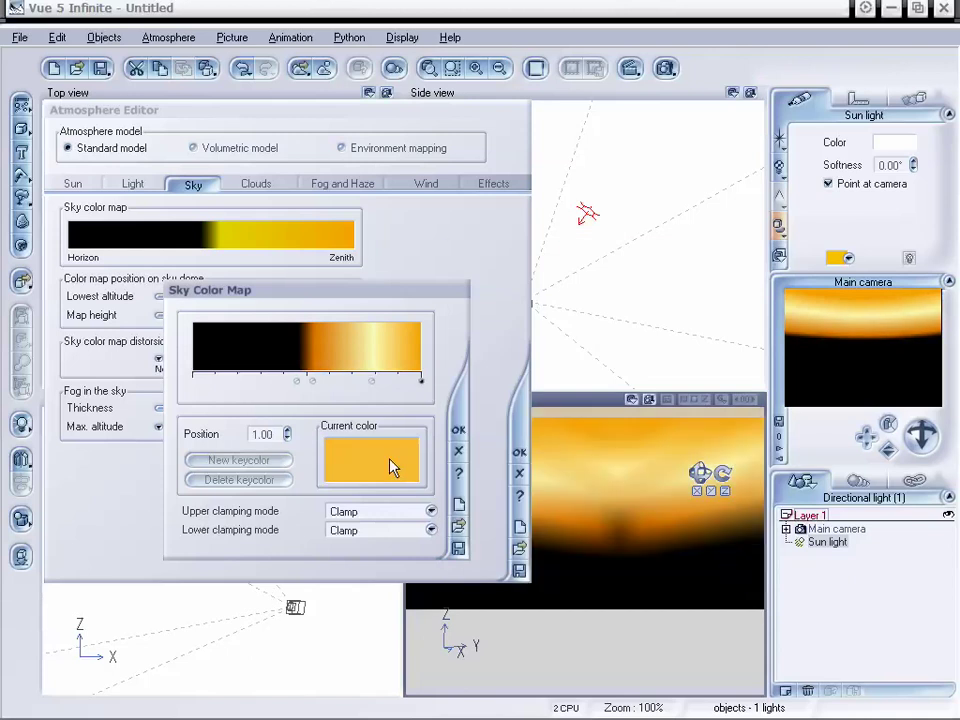
left_click(392, 465)
left_click(492, 277)
left_click_drag(716, 330, 718, 277)
left_click(749, 533)
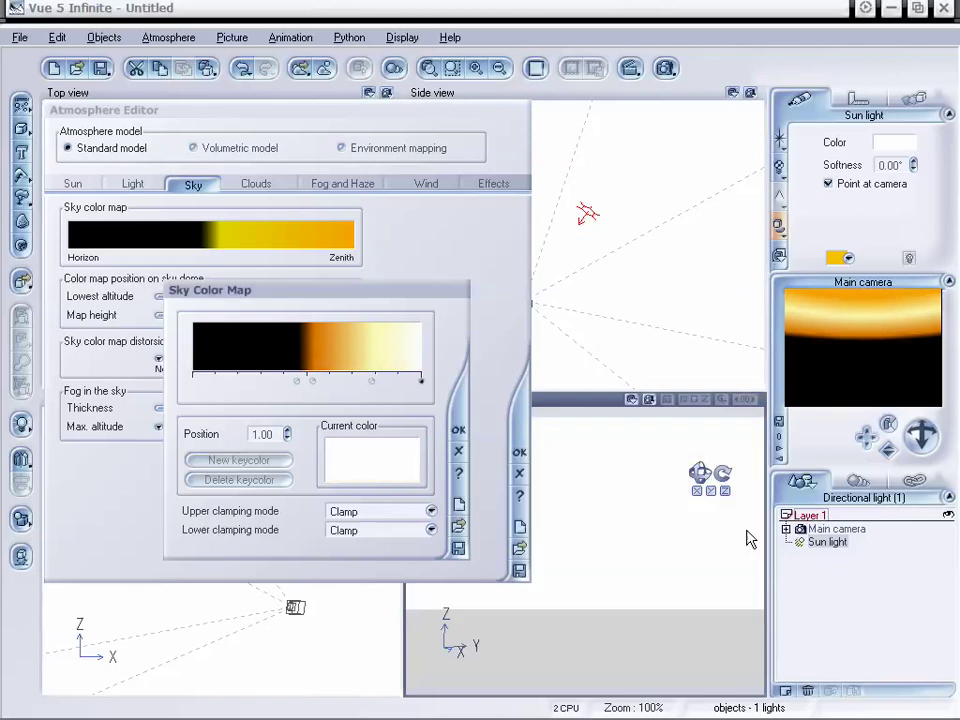
left_click(452, 432)
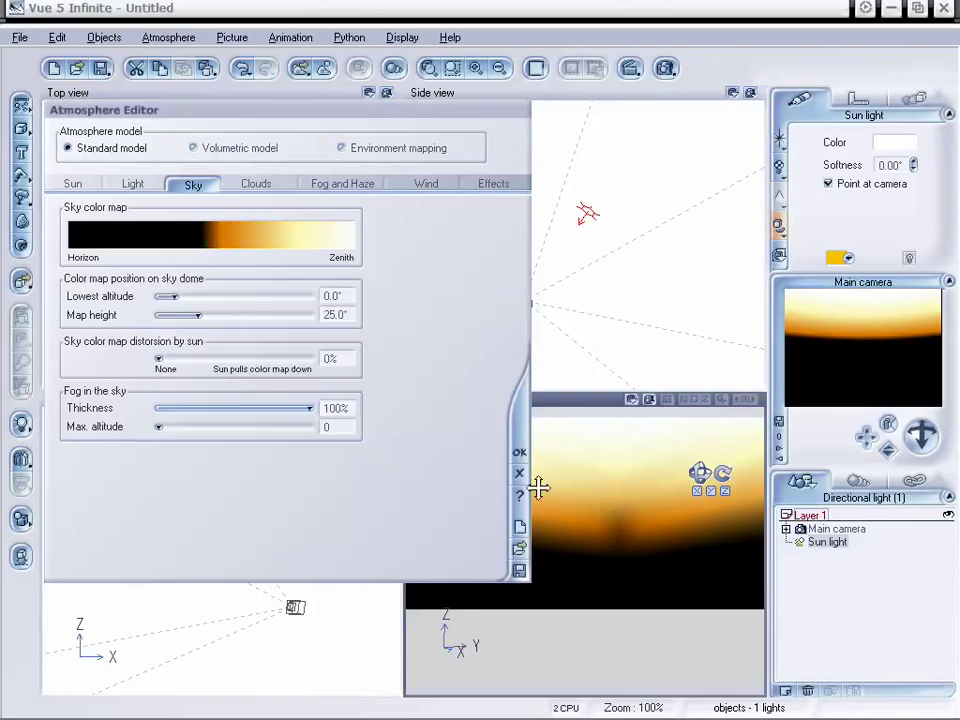
left_click(519, 453)
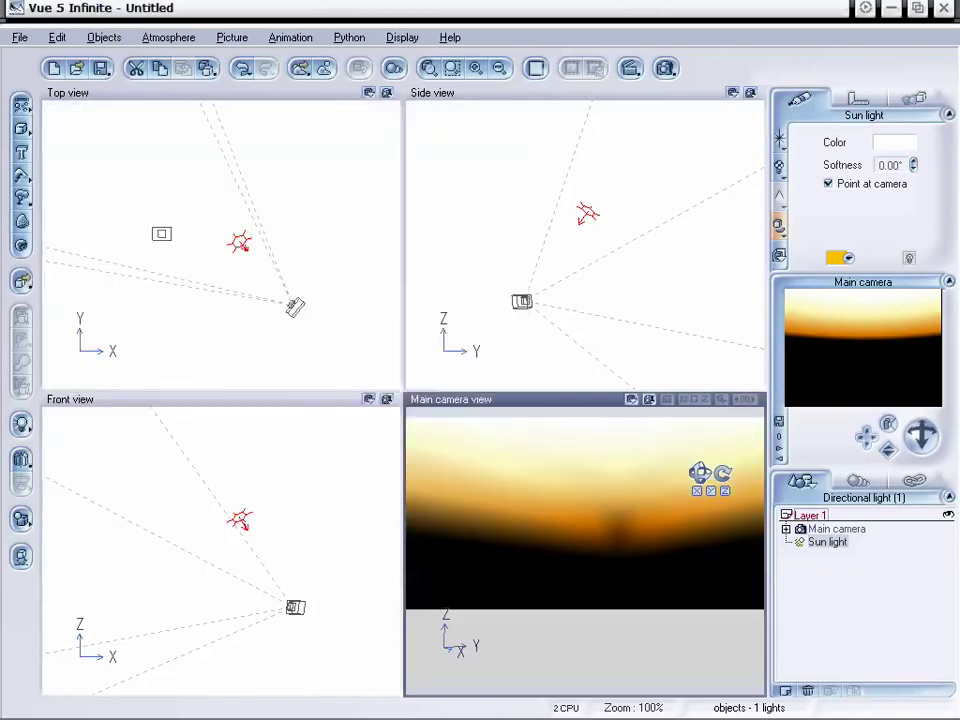
- Reopen the sky color map and shift the black keycolor to position 0.00, then back to about 0.12
mouse_move(922, 438)
left_mouse_down()
mouse_move(898, 432)
mouse_move(916, 434)
left_mouse_up()
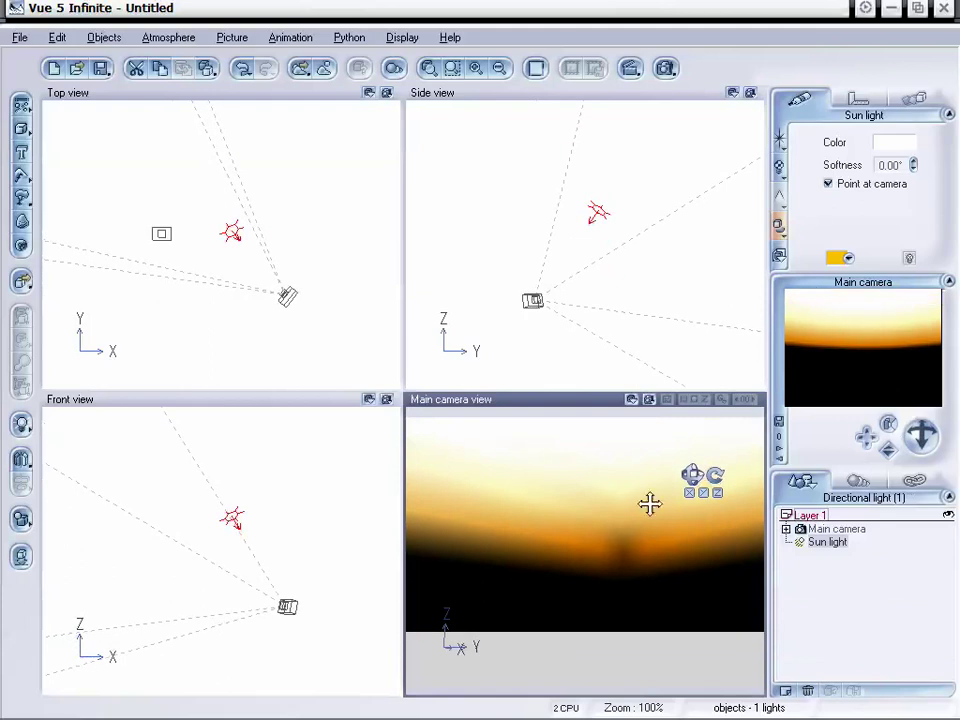
left_click(181, 39)
left_click(226, 38)
left_click(165, 38)
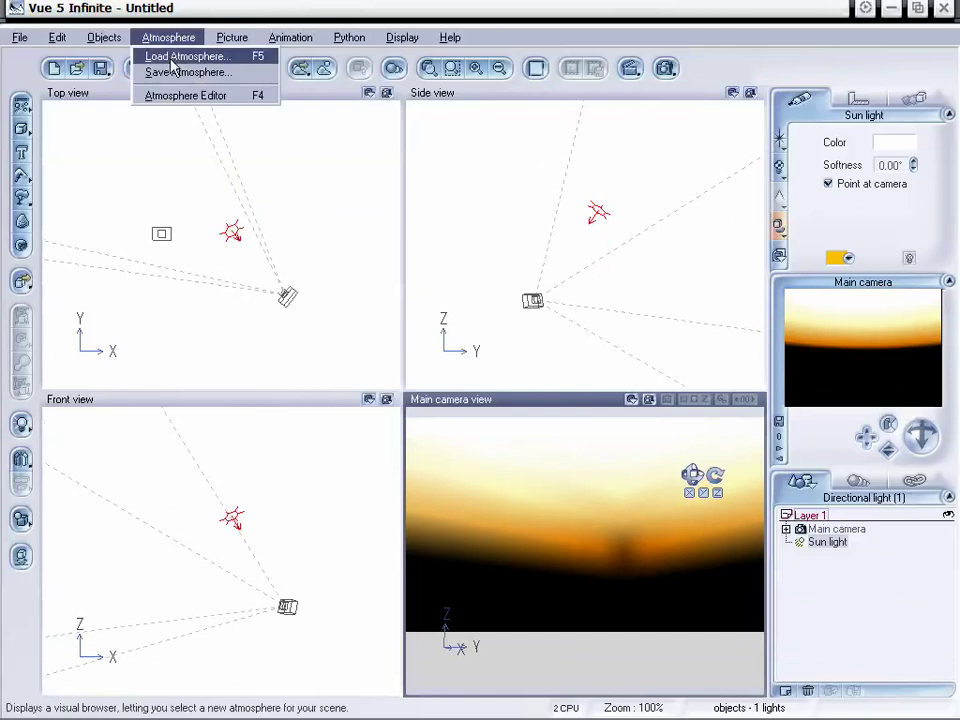
left_click(185, 95)
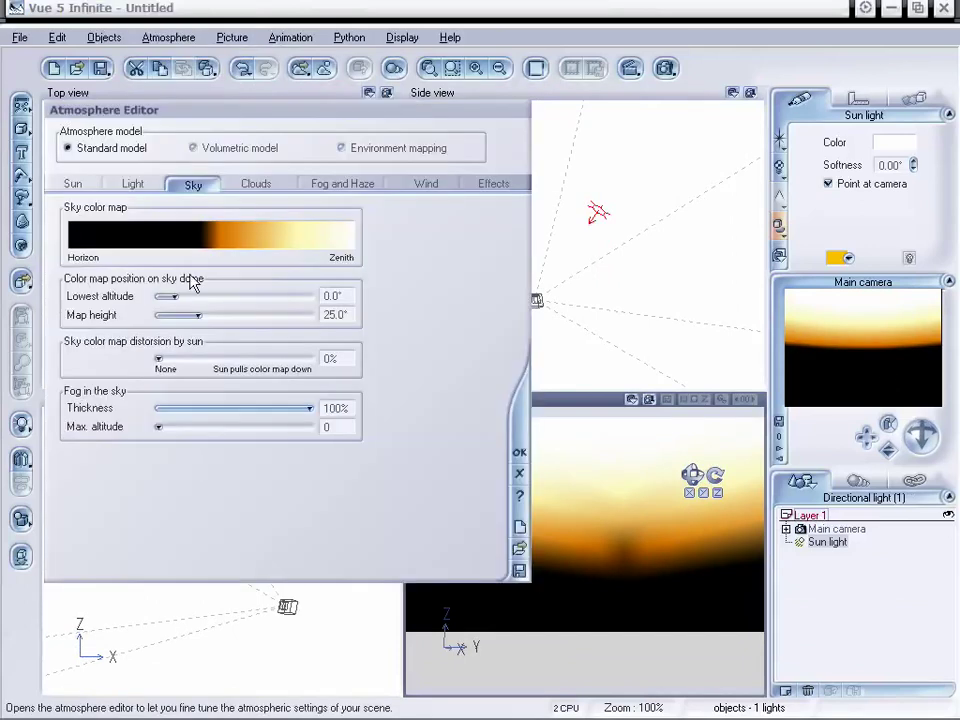
right_click(197, 250)
left_click(230, 252)
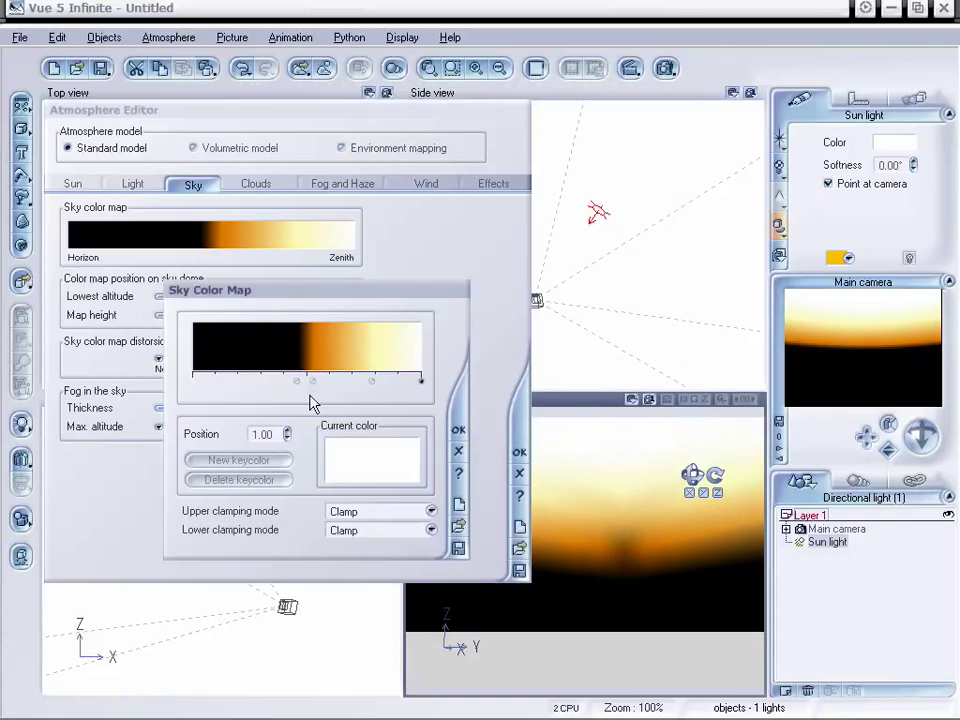
left_click_drag(298, 379, 197, 379)
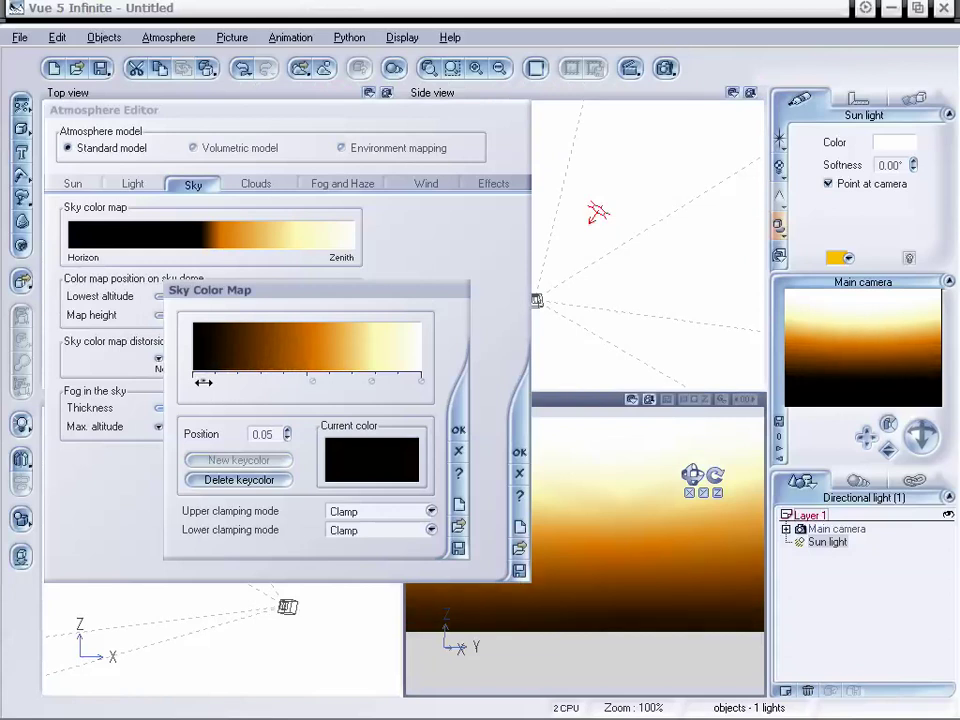
left_click_drag(203, 381, 185, 386)
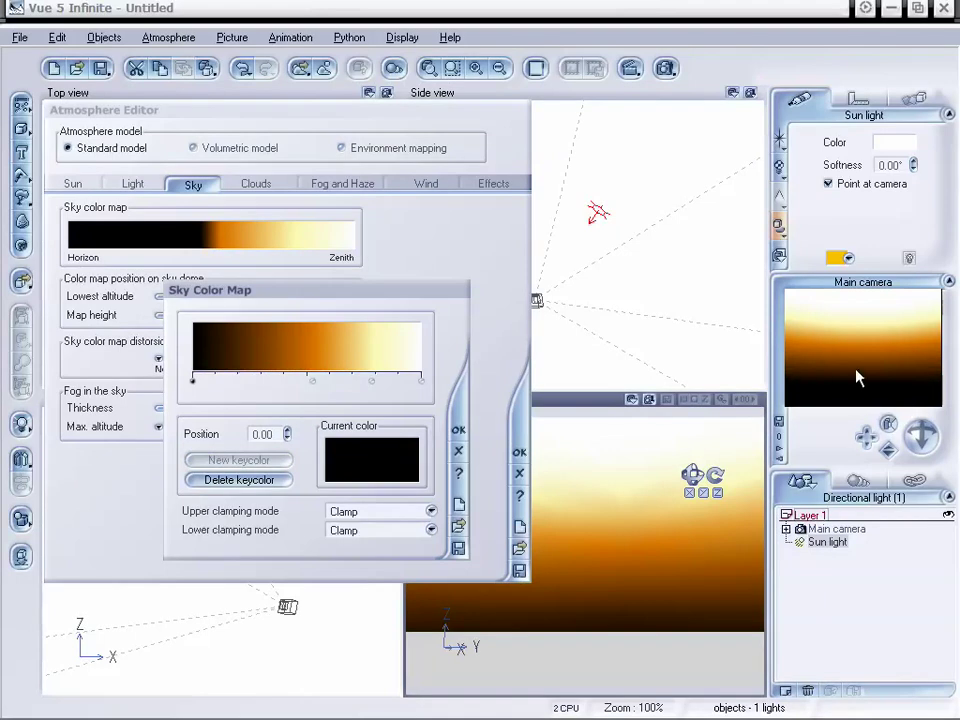
left_click_drag(191, 379, 239, 383)
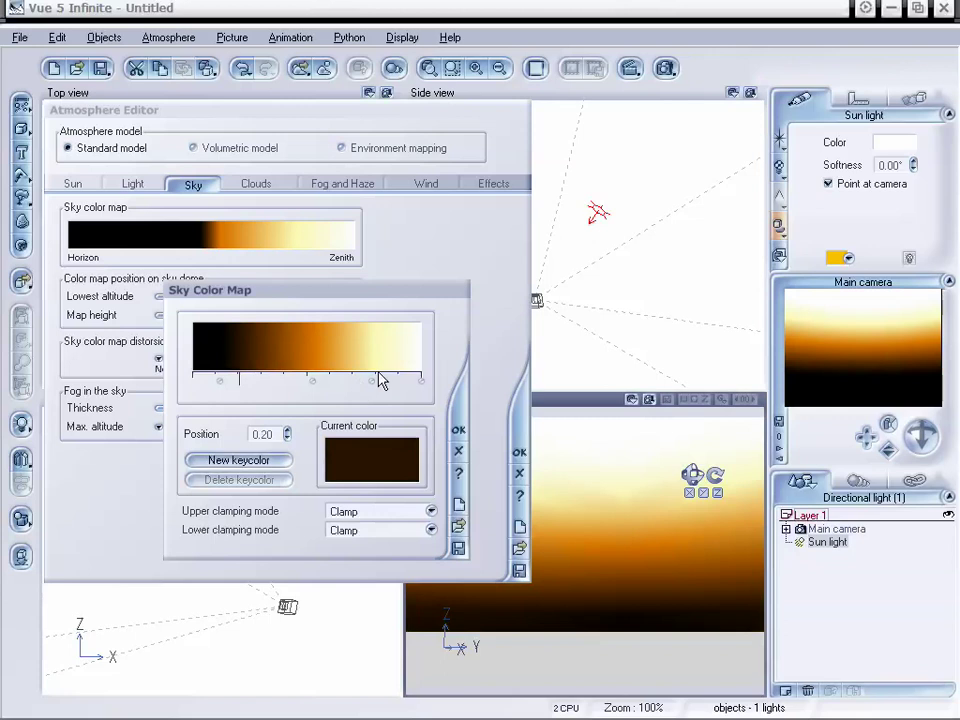
- Reposition the pale yellow keycolor to about 0.92, orange to 0.80 and black to about 0.38, and accept the atmosphere settings
left_click_drag(370, 380, 396, 380)
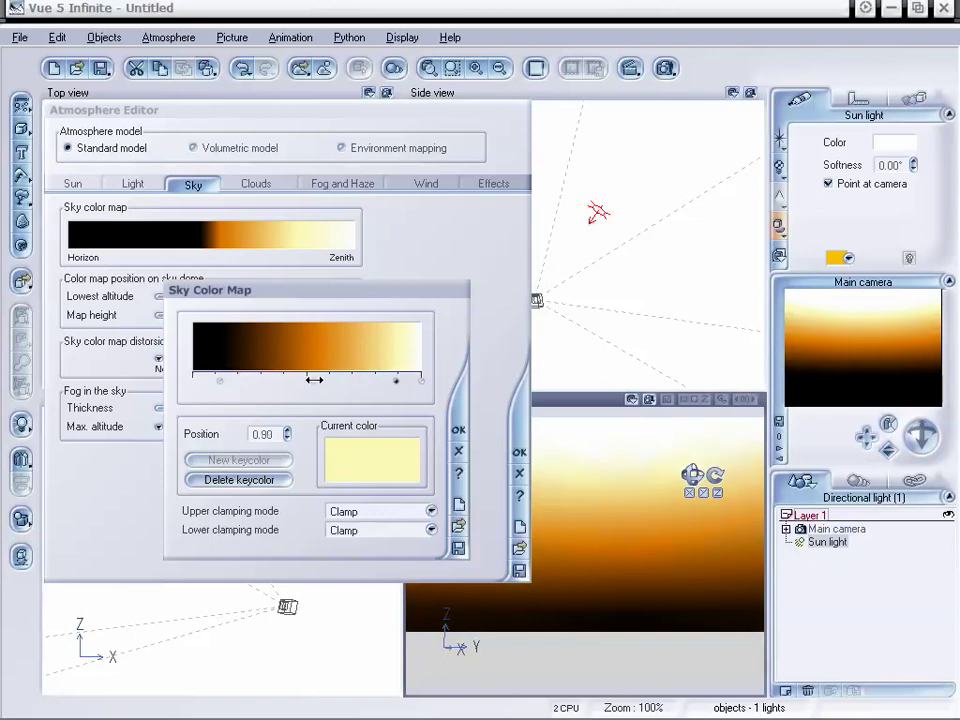
left_click_drag(315, 380, 357, 380)
left_click_drag(220, 380, 343, 381)
left_click_drag(325, 382, 277, 382)
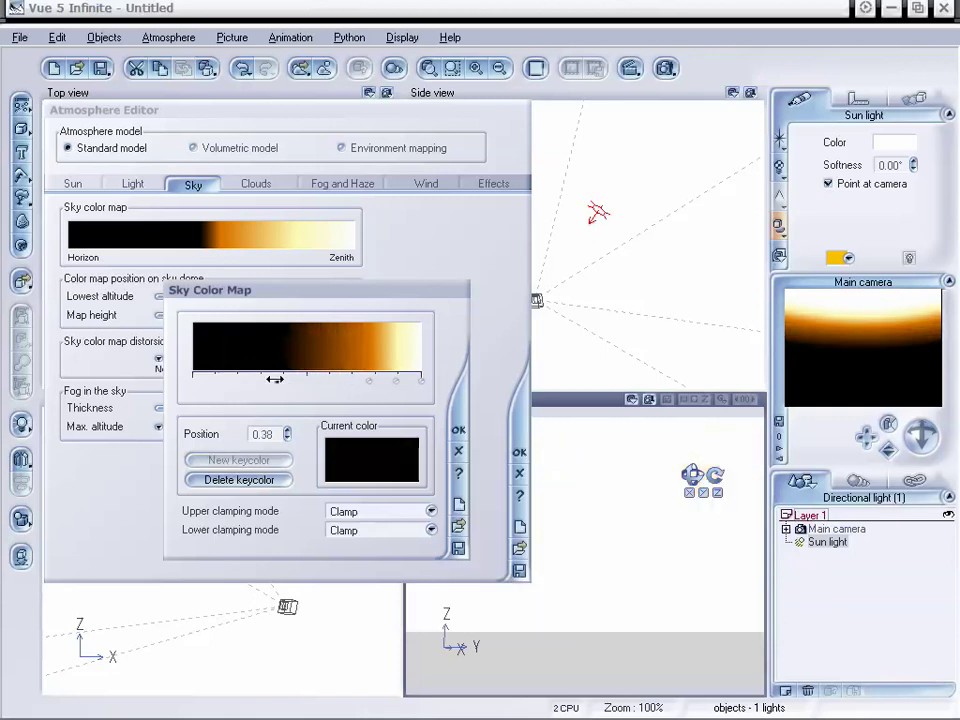
left_click_drag(396, 382, 373, 382)
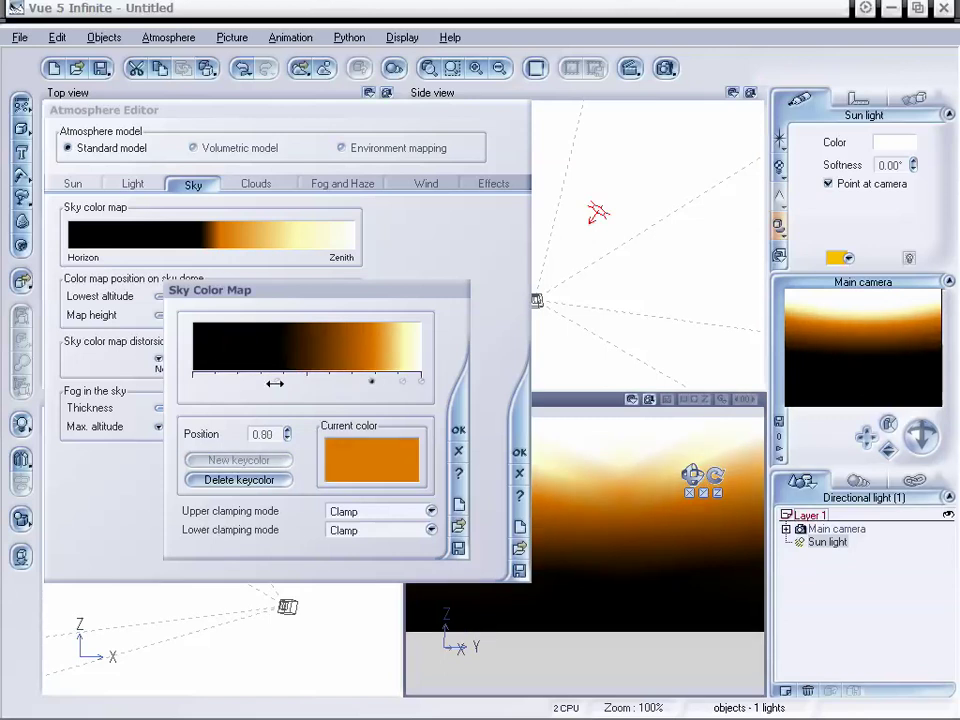
left_click(283, 381)
left_click(289, 381)
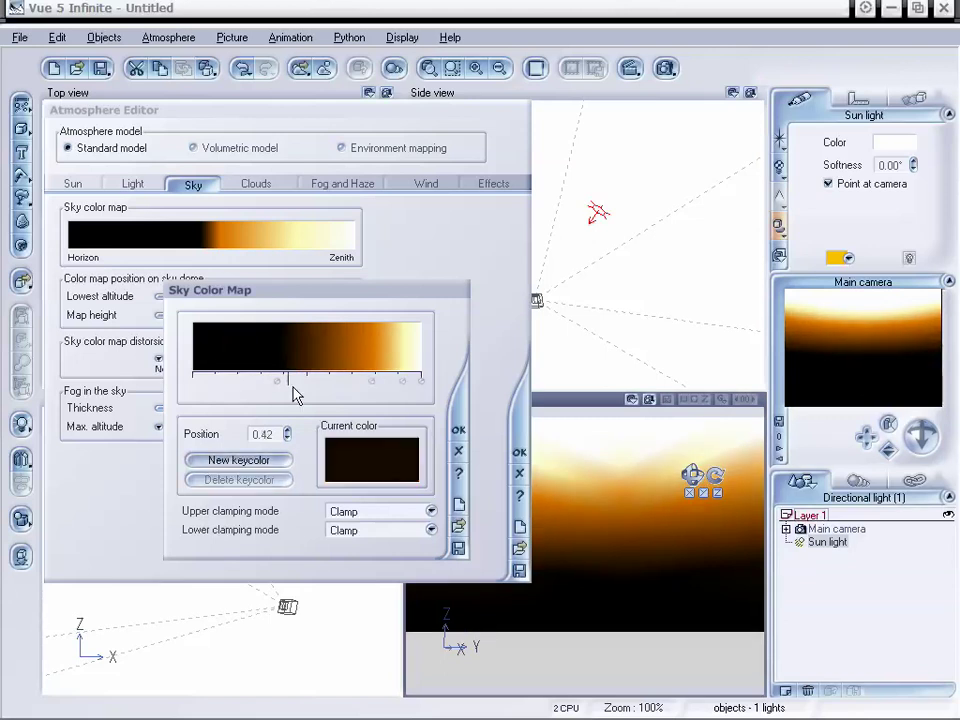
left_click(458, 429)
left_click(519, 452)
- Move the sky color map's black keycolor to position 0.53 and accept the atmosphere settings
mouse_move(921, 436)
left_mouse_down()
mouse_move(917, 444)
mouse_move(928, 438)
left_mouse_up()
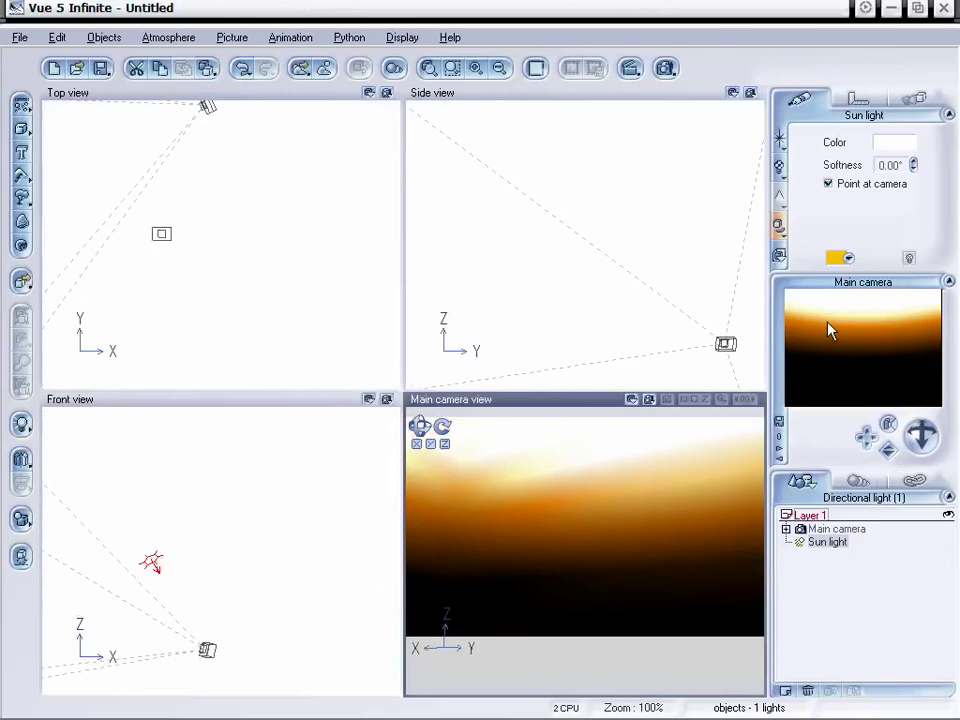
left_click(168, 37)
left_click(170, 94)
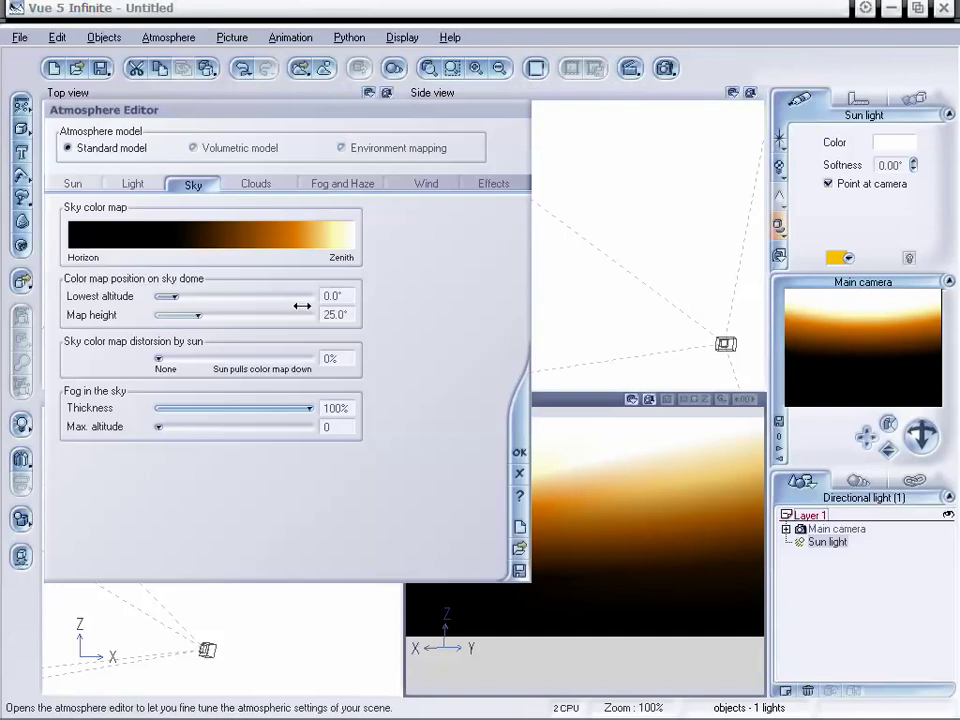
left_click(266, 240)
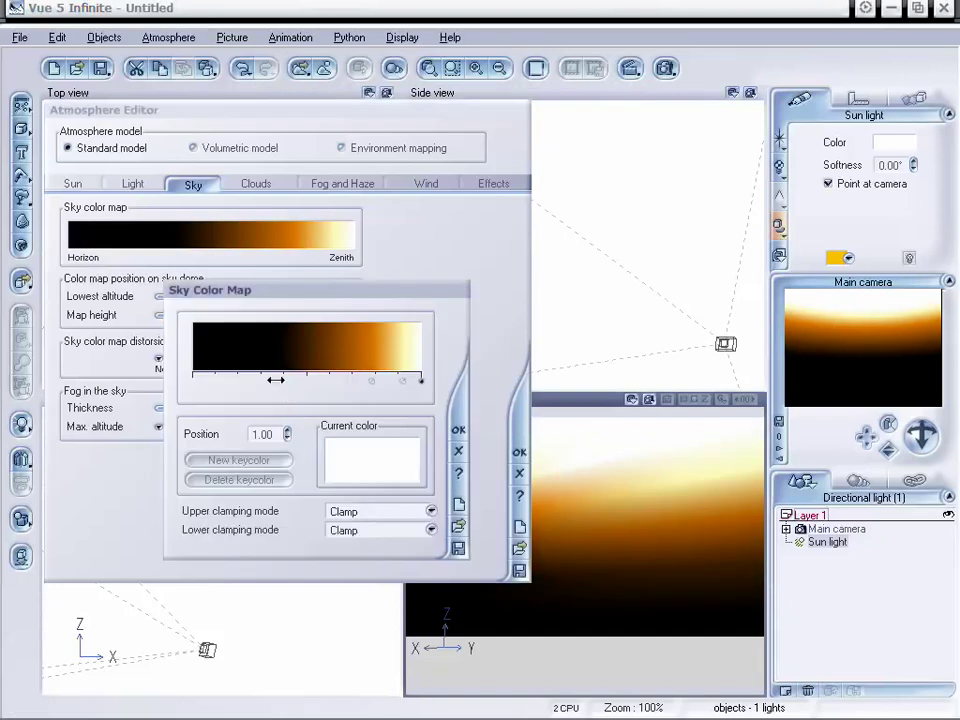
left_click_drag(275, 380, 313, 380)
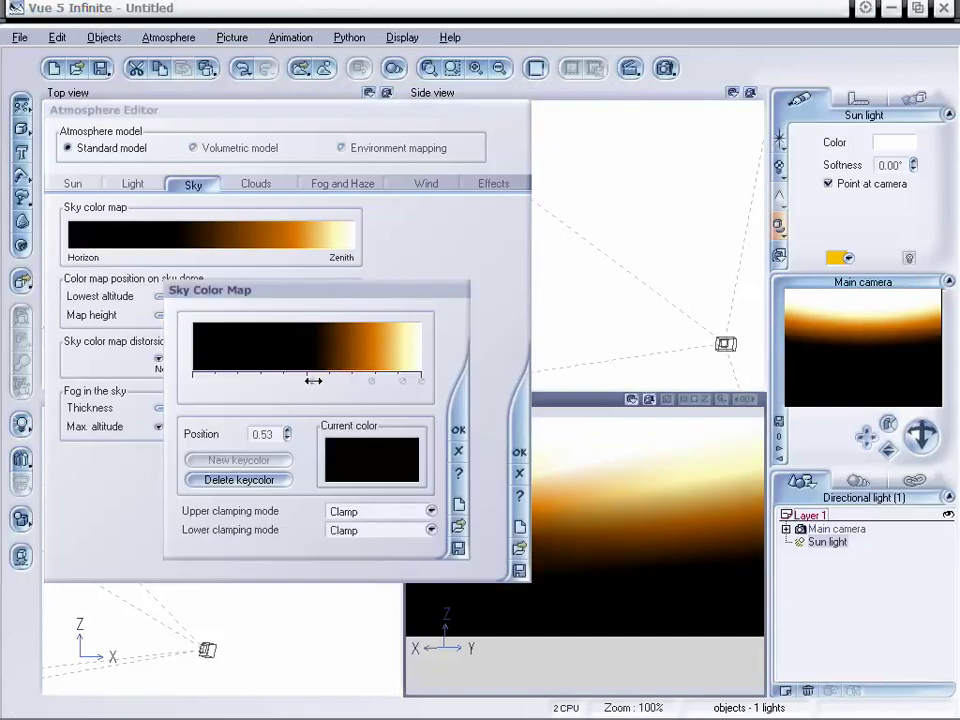
left_click(457, 430)
left_click(520, 452)
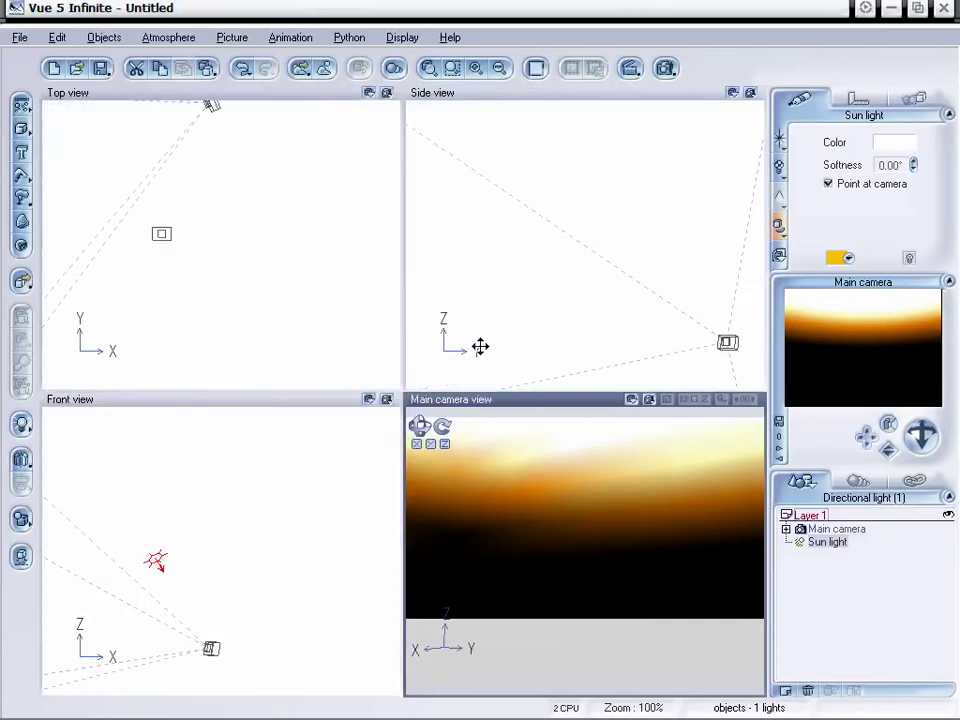
- Render the sky to screen at Final quality and 640x480 resolution, inspect the picture and close the render display
left_click_drag(915, 429, 911, 430)
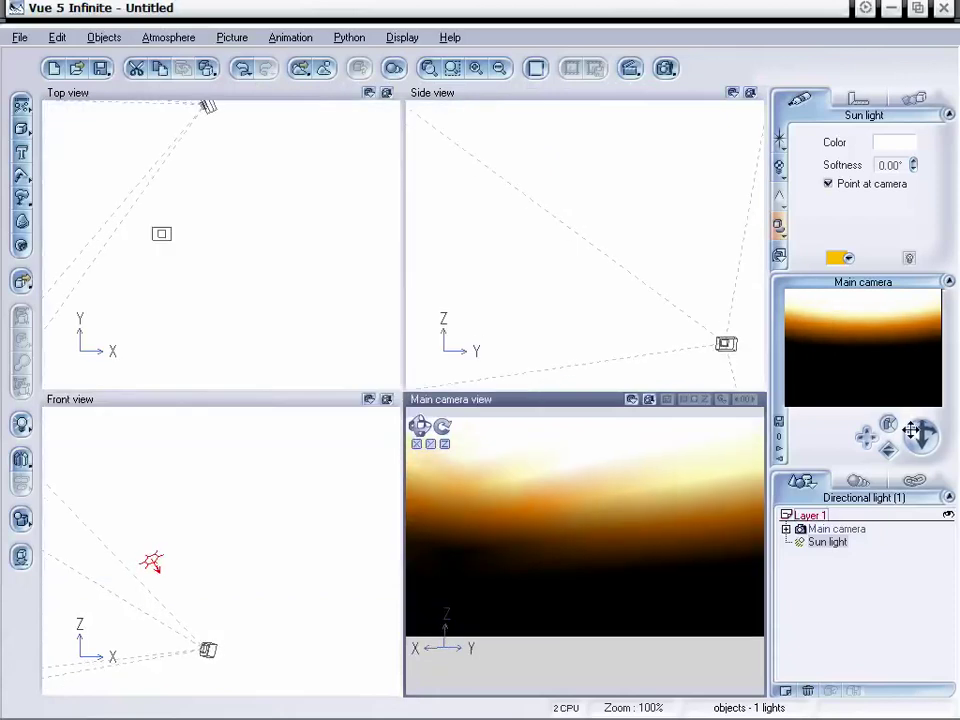
right_click(664, 69)
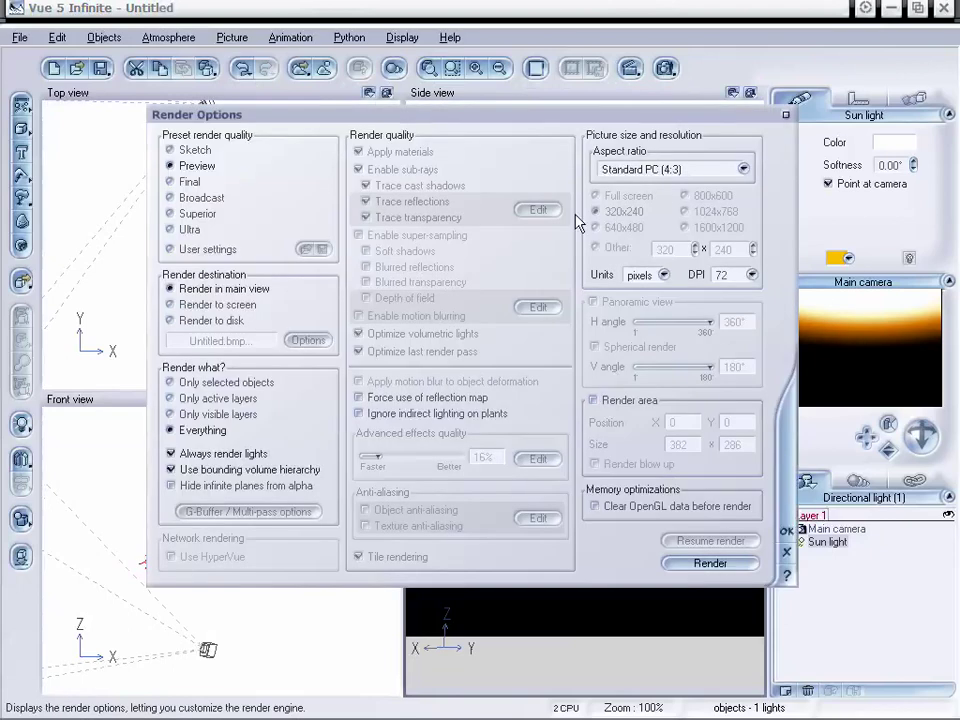
left_click(172, 181)
left_click(172, 304)
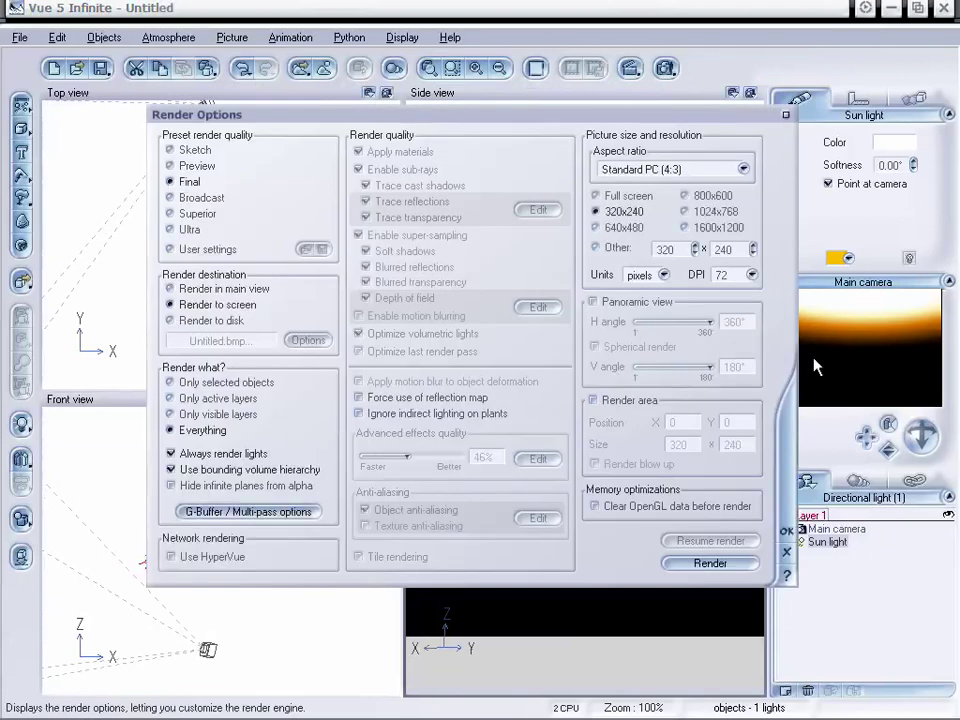
left_click(598, 228)
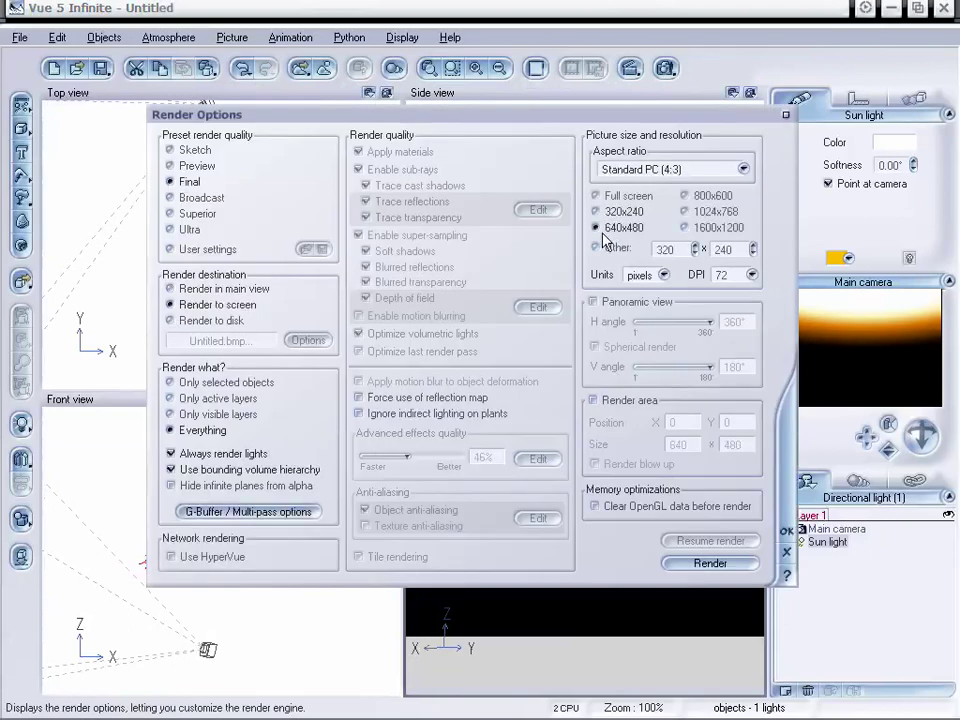
left_click(710, 564)
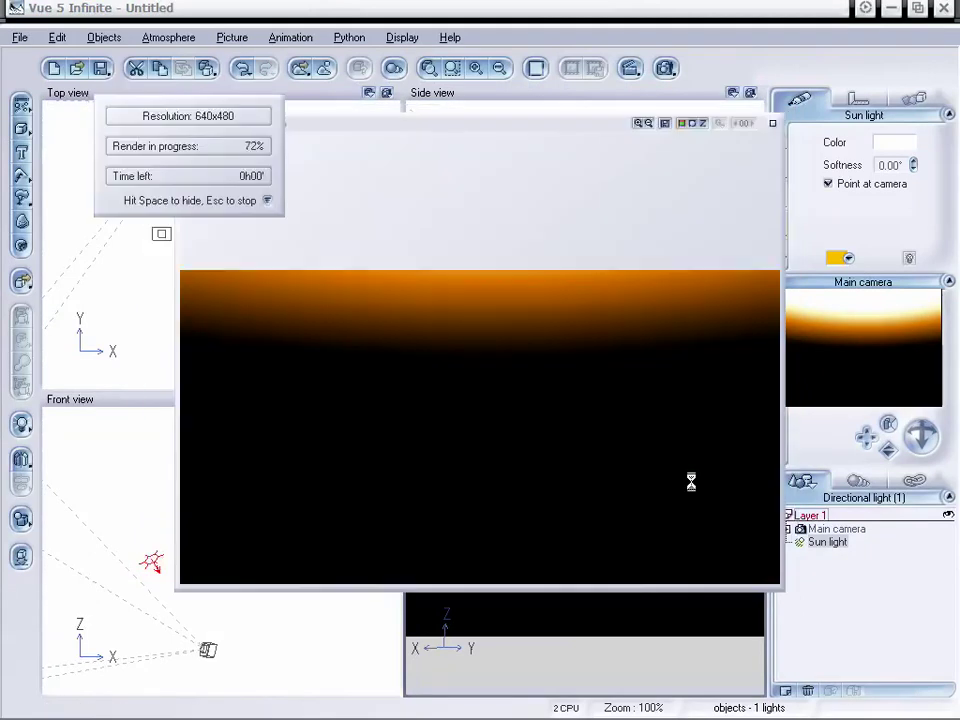
left_click_drag(204, 104, 102, 120)
mouse_move(480, 122)
left_mouse_down()
mouse_move(497, 133)
mouse_move(483, 132)
left_mouse_up()
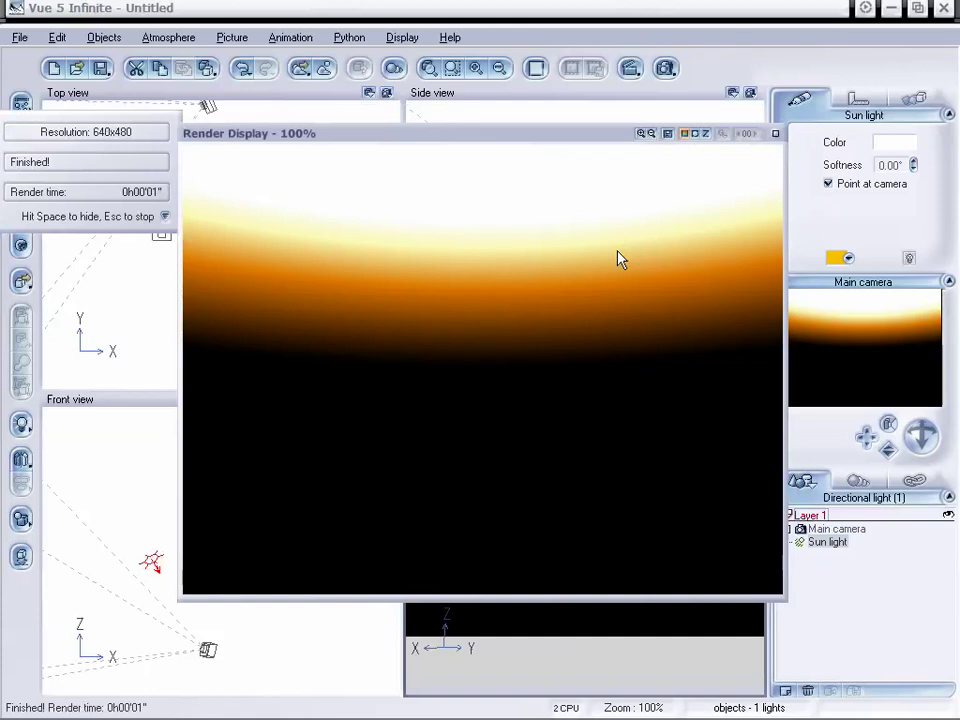
left_click(775, 134)
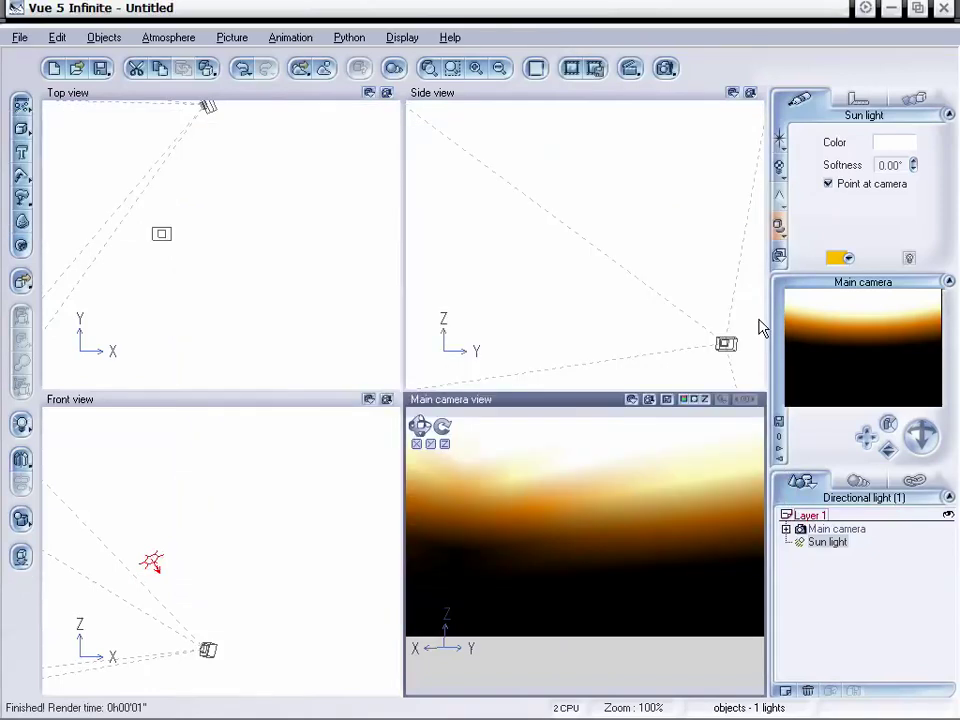
- Enable stars in the atmosphere effects, with the number of stars at 100% and their brightness at 24%
left_click(168, 37)
left_click(188, 95)
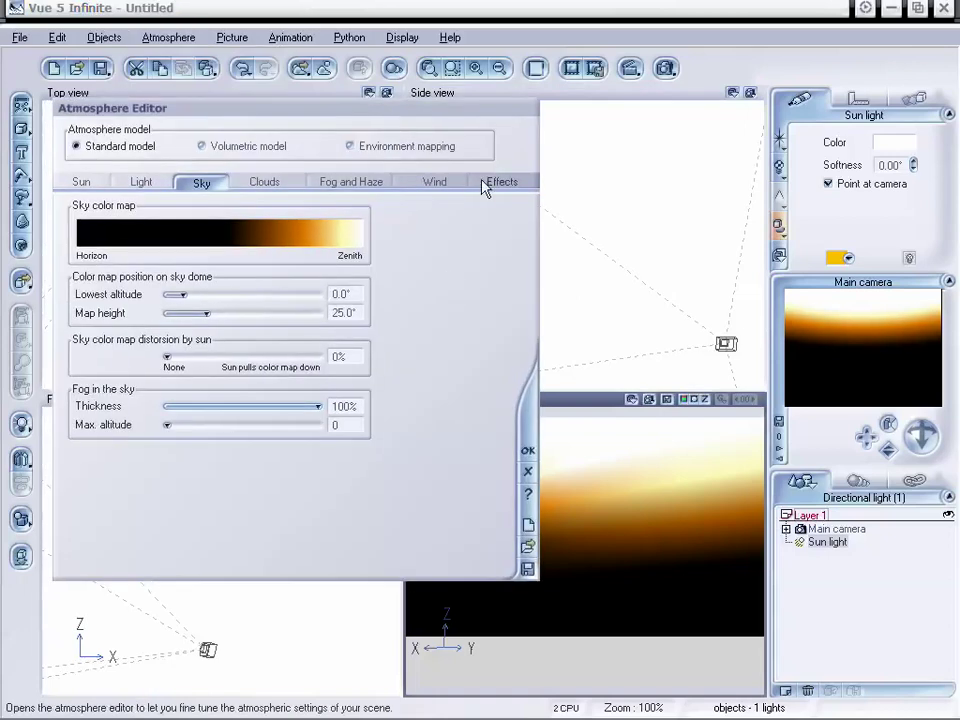
left_click(491, 182)
left_click(79, 205)
left_click_drag(205, 223, 177, 245)
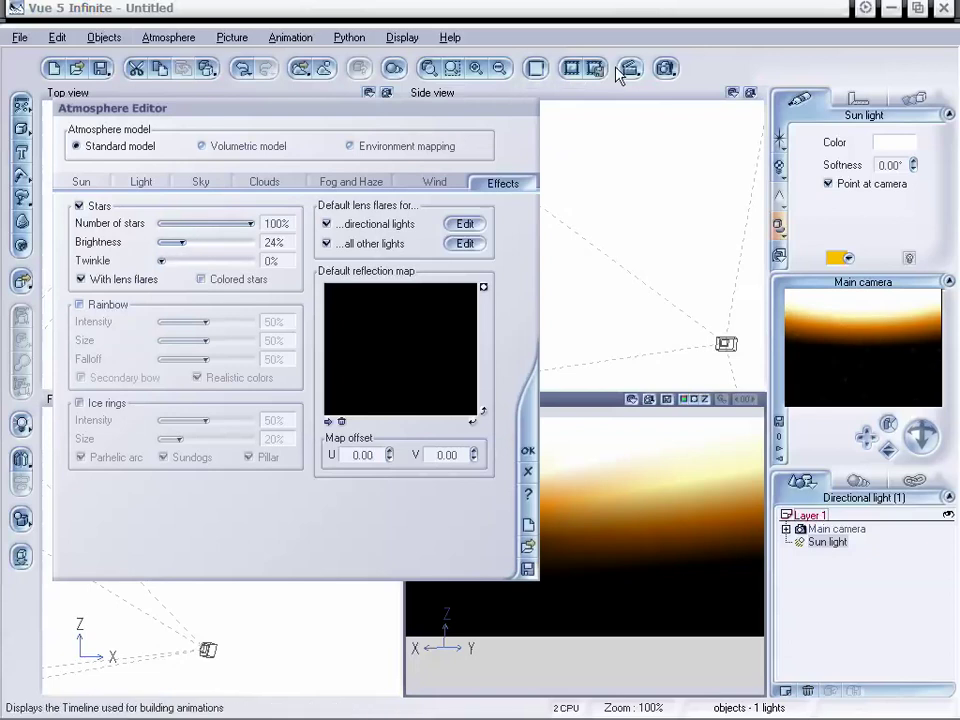
- Render the starry sky to screen, inspect the picture, close the render display and accept the atmosphere settings
left_click(665, 68)
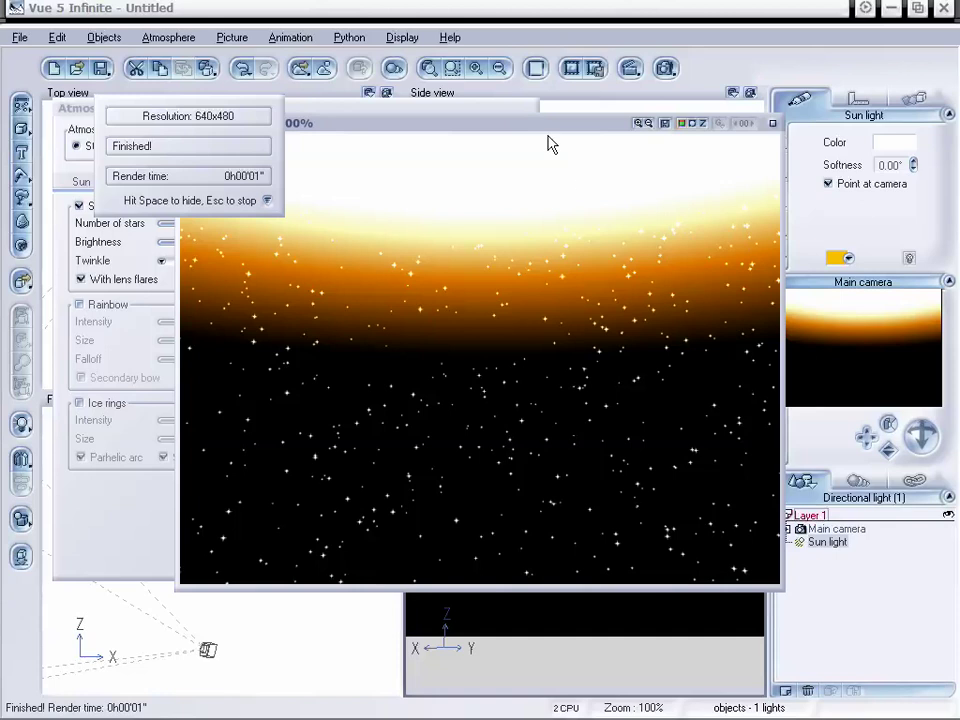
left_click_drag(551, 144, 546, 154)
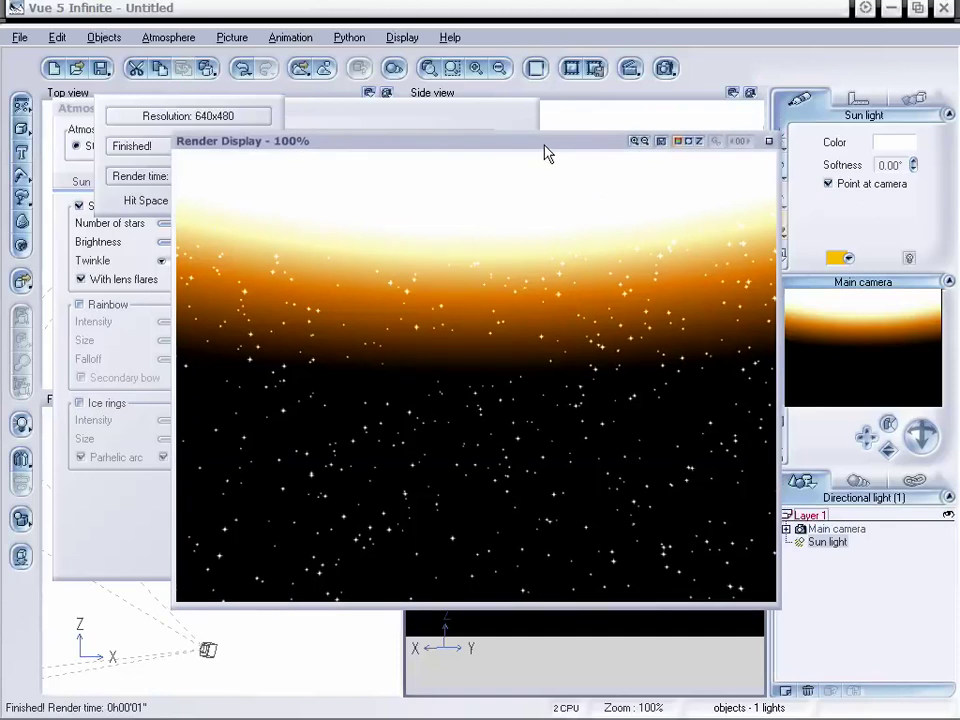
left_click_drag(546, 154, 546, 141)
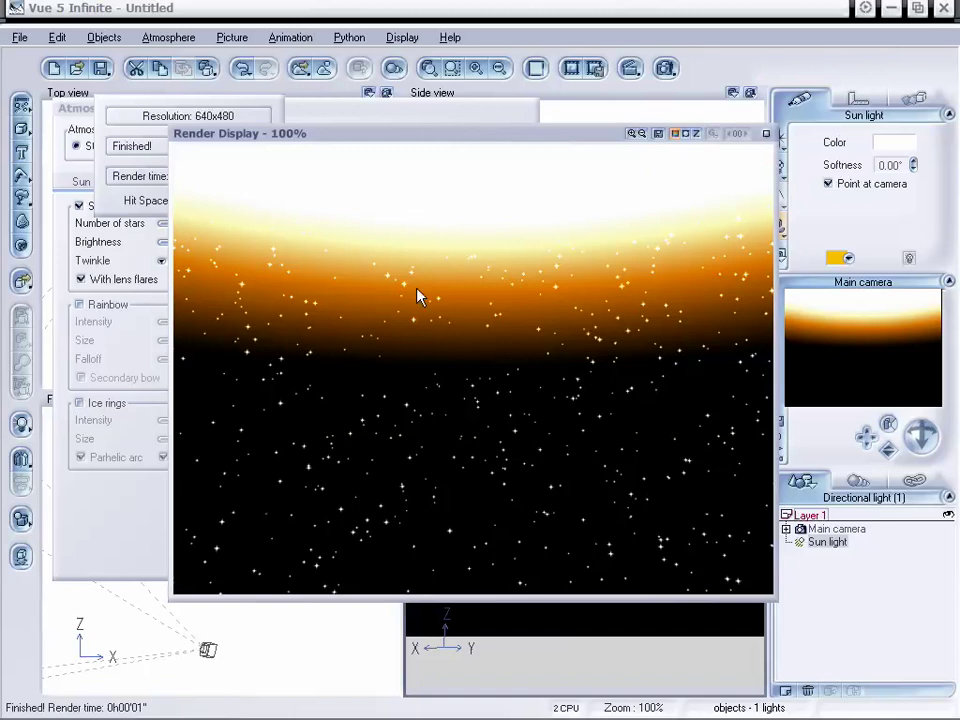
mouse_move(531, 137)
left_mouse_down()
mouse_move(540, 135)
mouse_move(532, 135)
left_mouse_up()
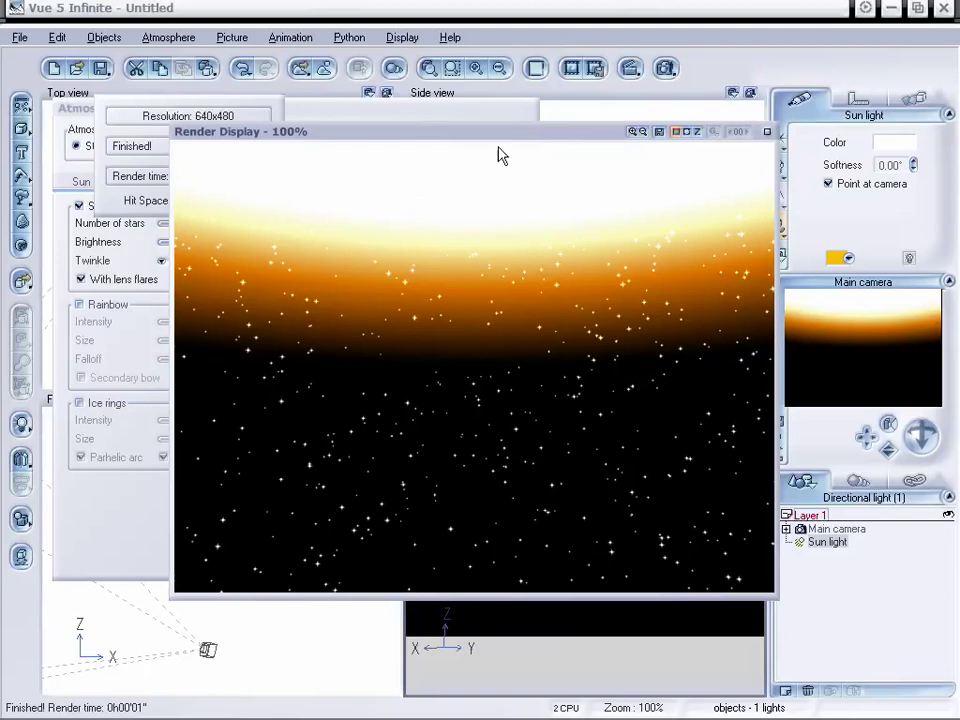
left_click_drag(578, 136, 576, 138)
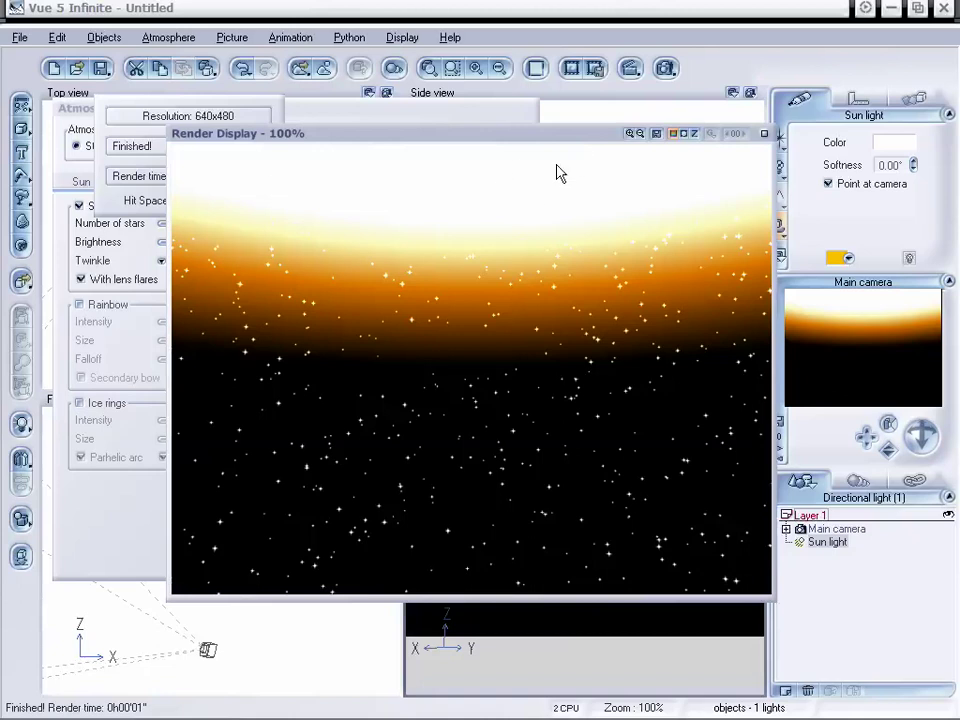
left_click_drag(592, 136, 581, 127)
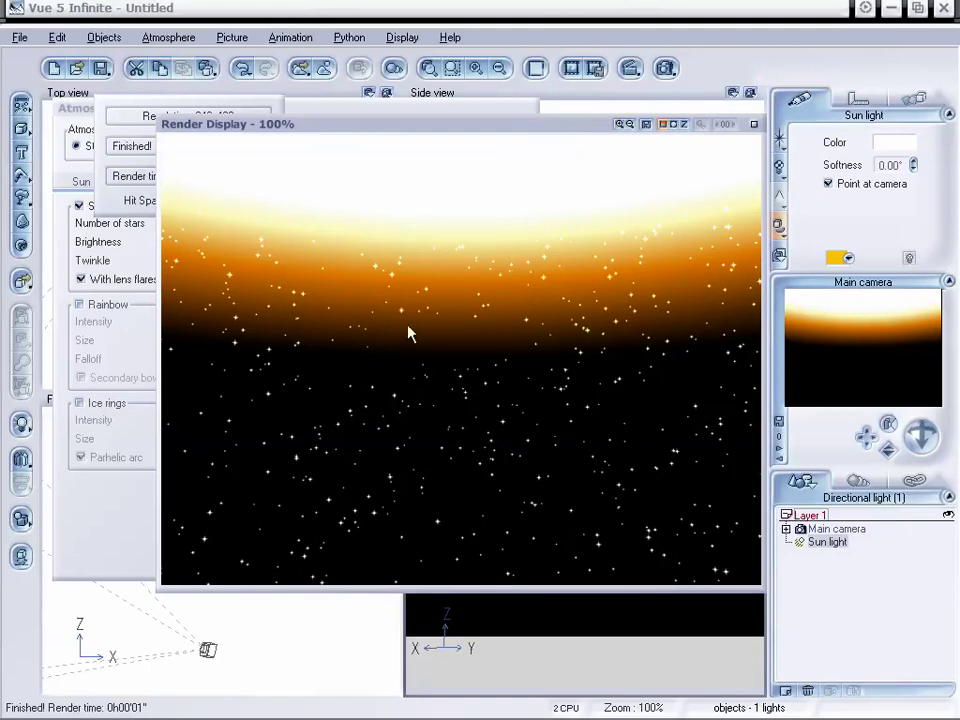
left_click(753, 124)
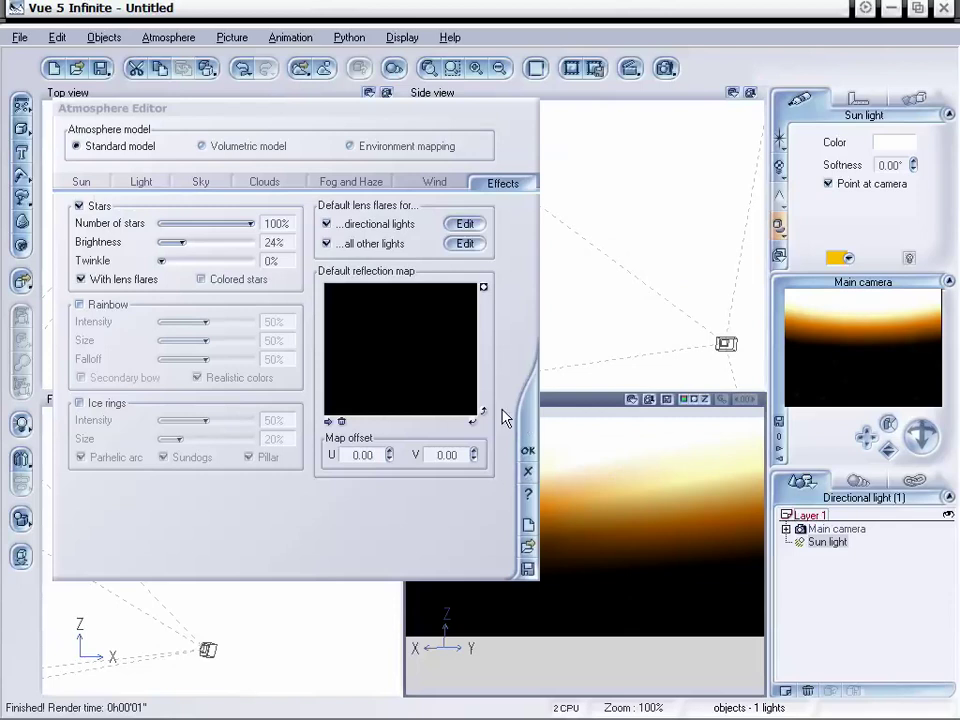
left_click(524, 455)
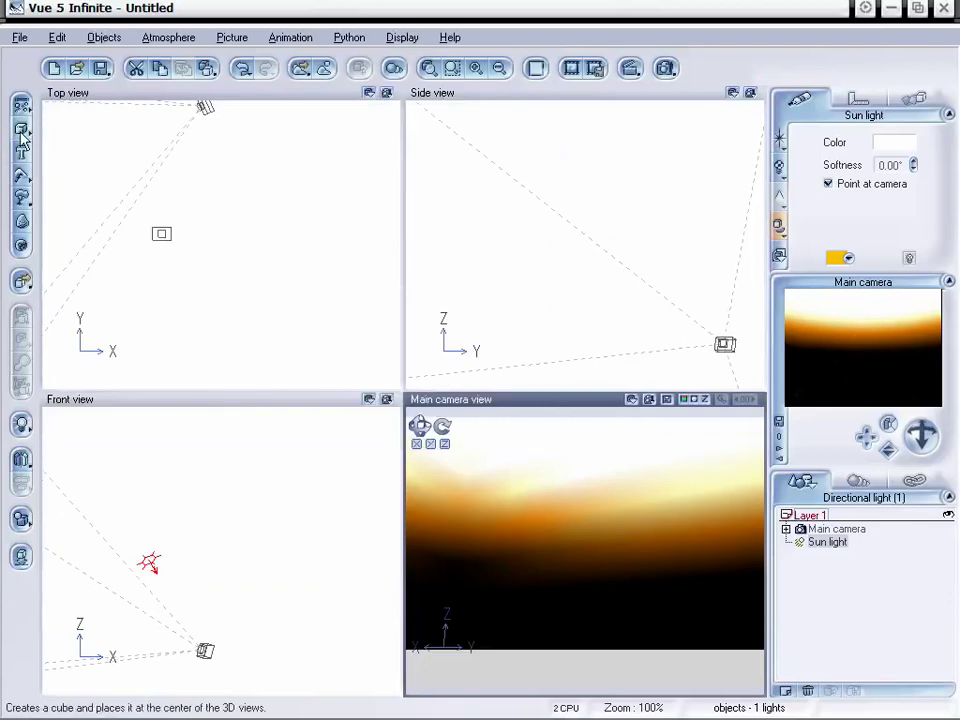
- Create a sphere and position it in the main camera view so it overlaps the orange horizon glow and black sky
left_click_drag(21, 128, 39, 133)
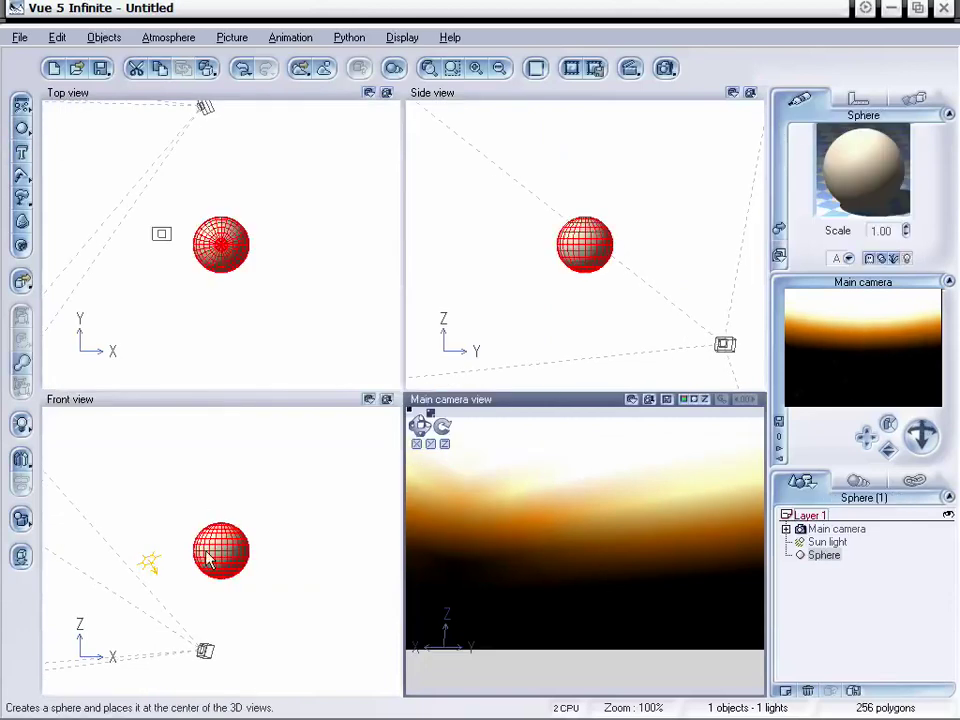
left_click_drag(208, 560, 49, 614)
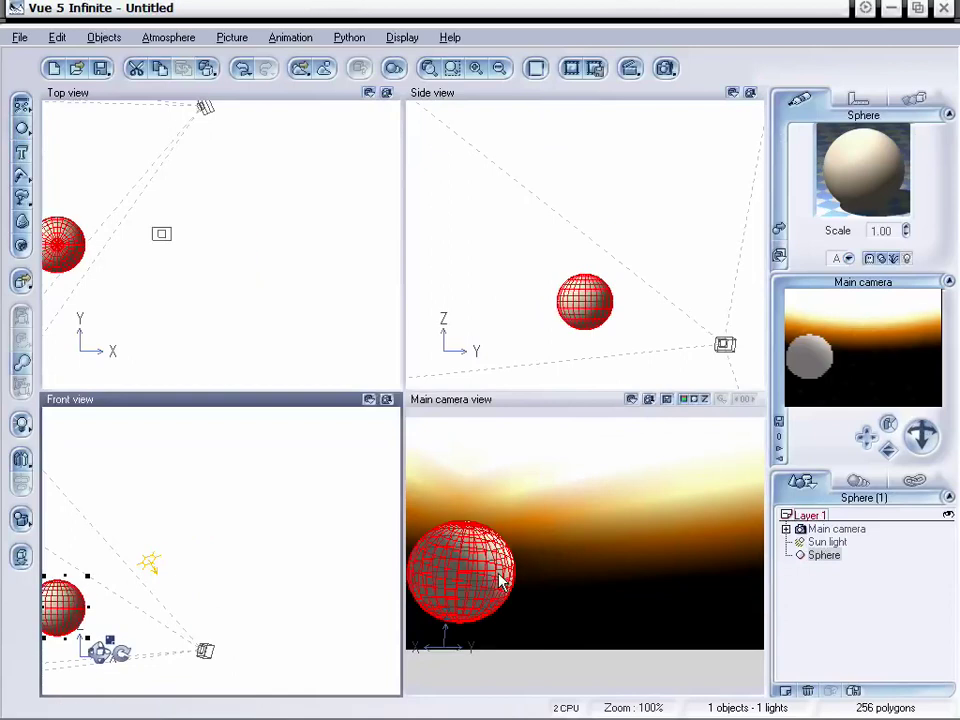
left_click_drag(61, 243, 60, 205)
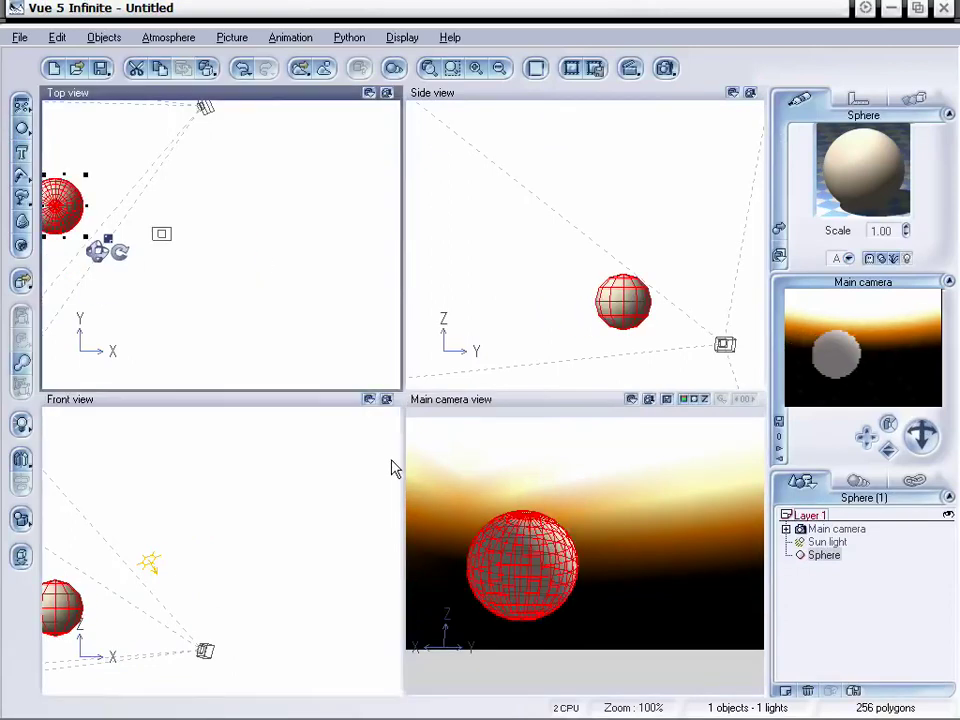
mouse_move(536, 579)
left_mouse_down()
mouse_move(519, 566)
mouse_move(534, 555)
mouse_move(524, 561)
left_mouse_up()
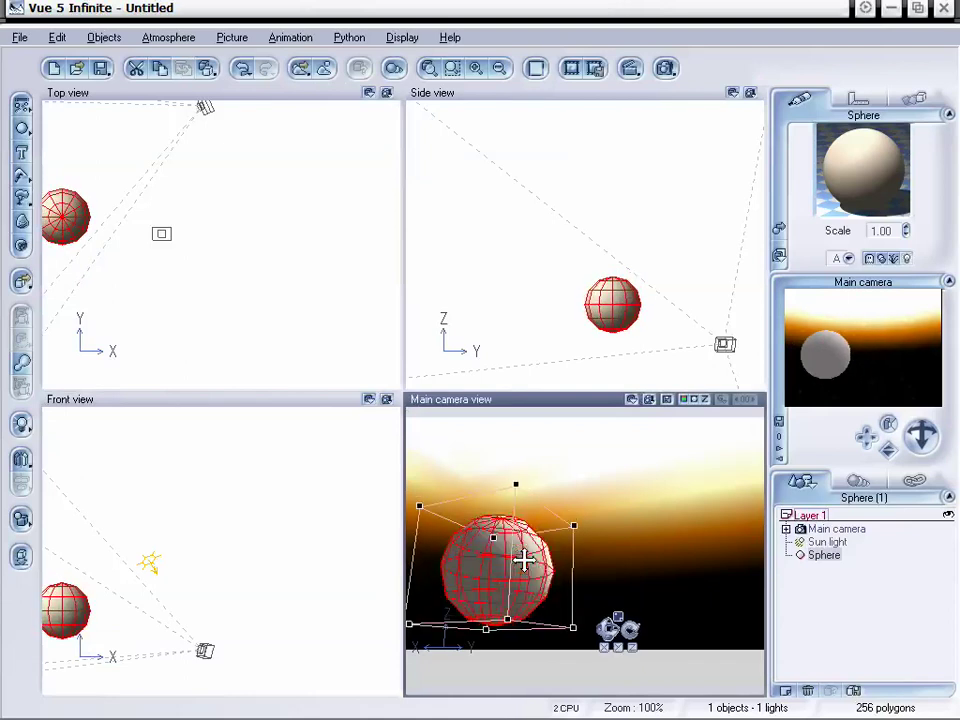
- Load the Complex Rock material from the Rocks collection onto the sphere
double_click(867, 170)
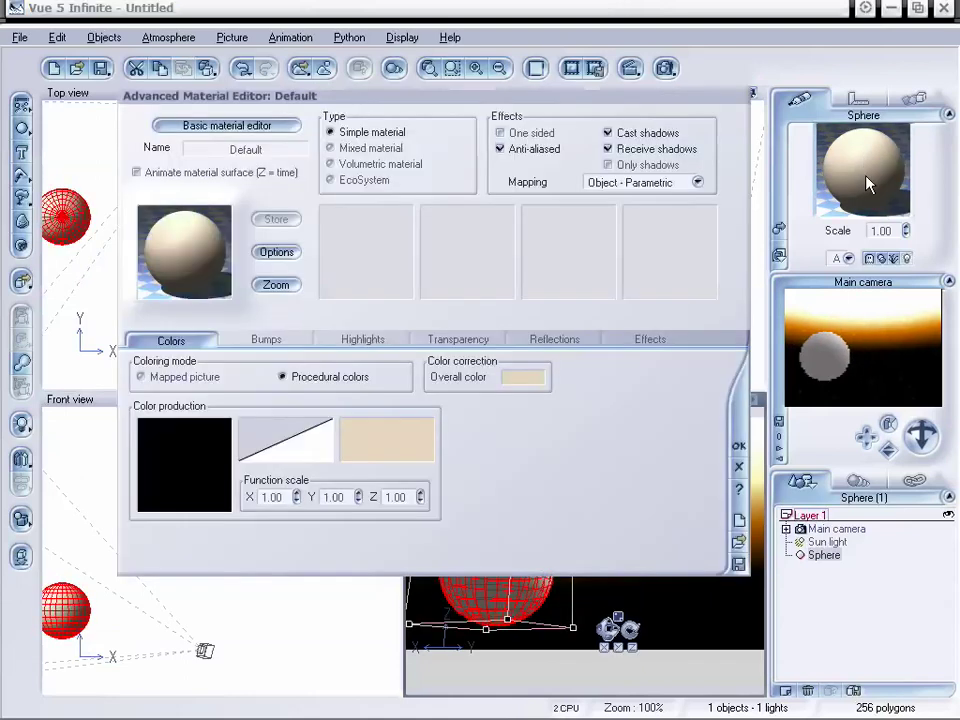
left_click_drag(465, 105, 425, 84)
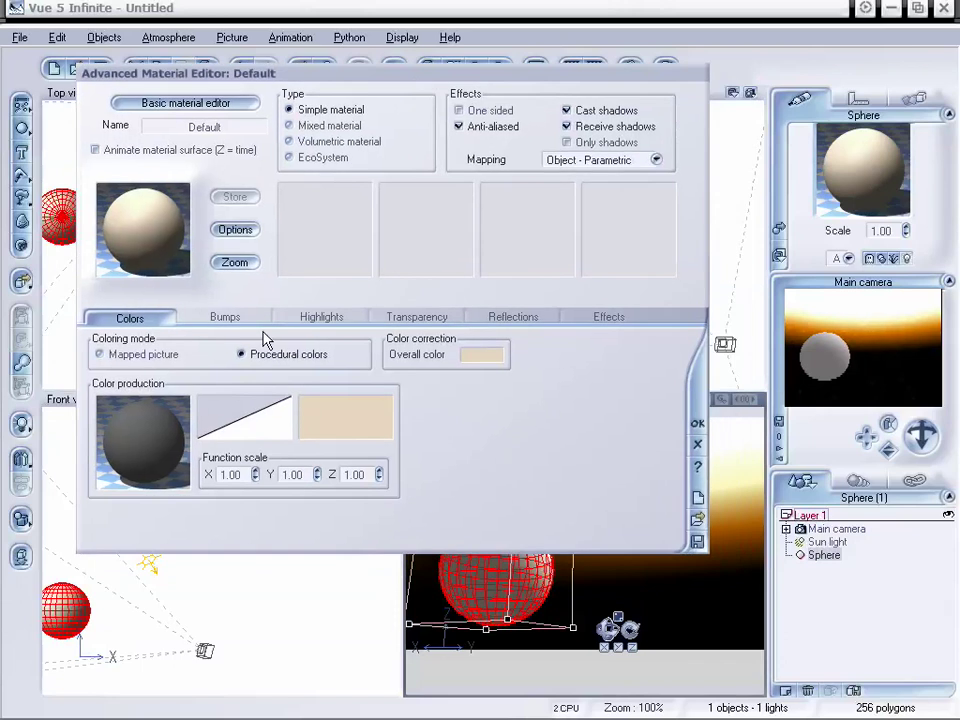
double_click(153, 227)
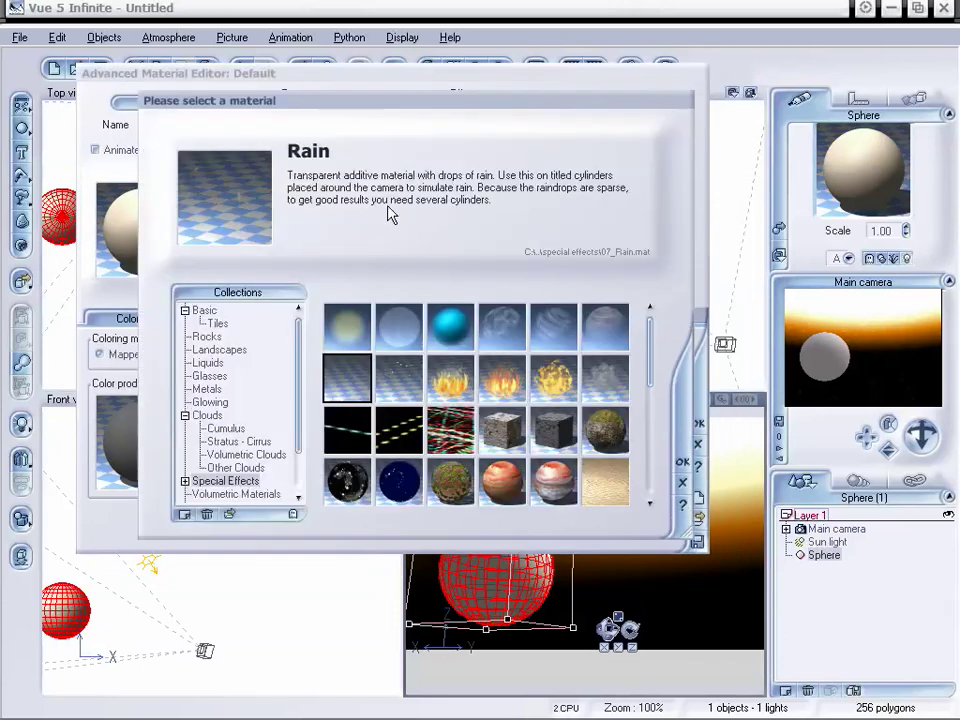
left_click(214, 331)
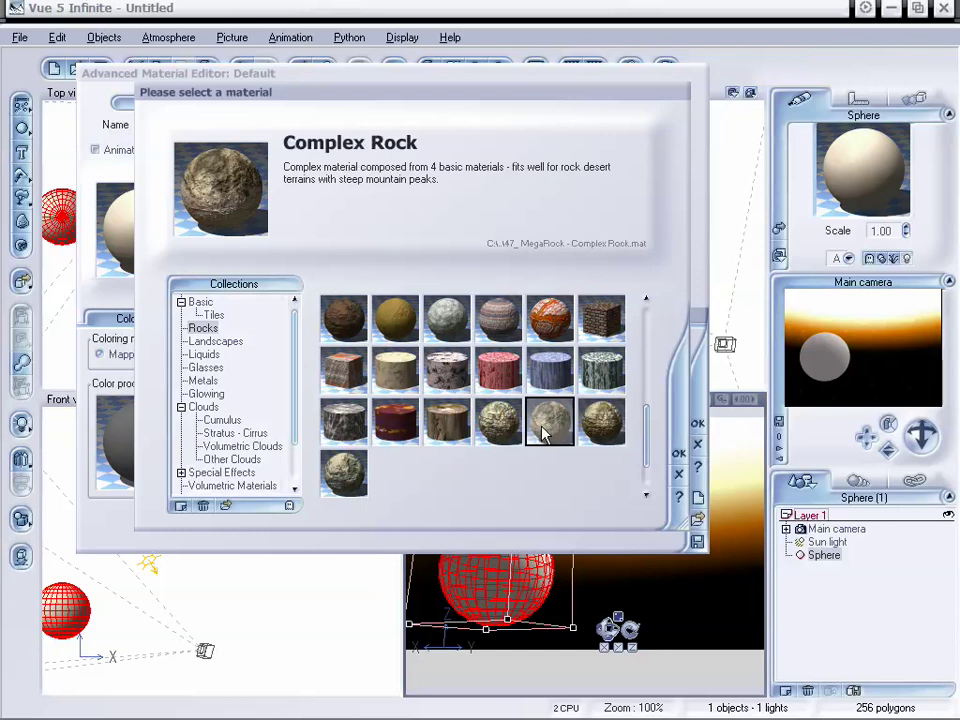
left_click(678, 455)
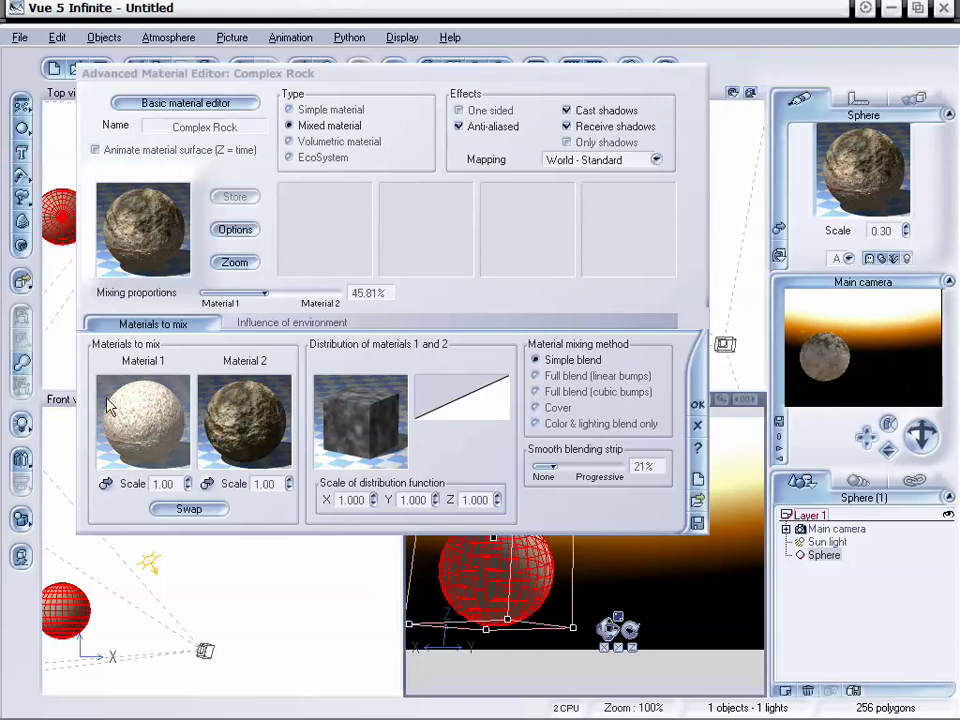
- Examine the sub-material settings of Complex Rock's Material 1 and leave its editor without changing anything
right_click(166, 412)
left_click(168, 414)
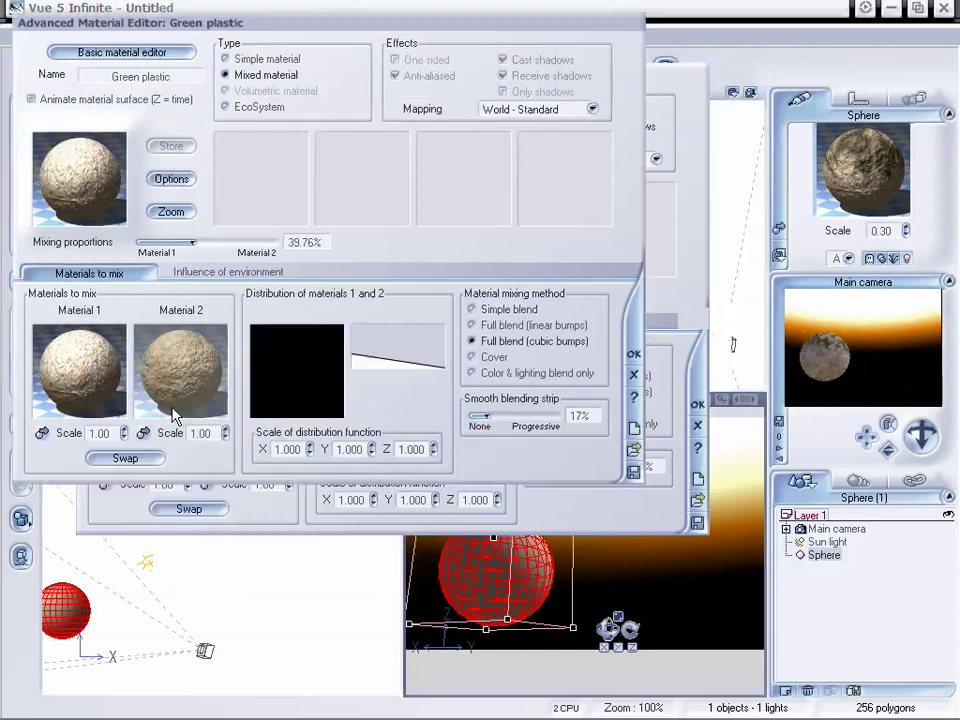
left_click_drag(224, 41, 437, 54)
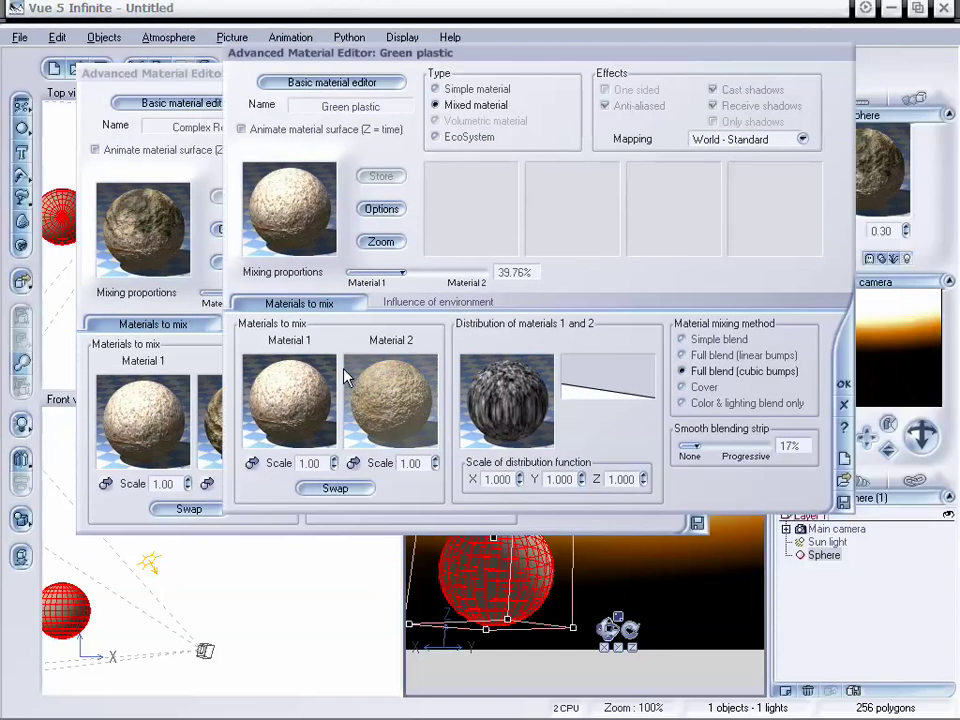
right_click(305, 373)
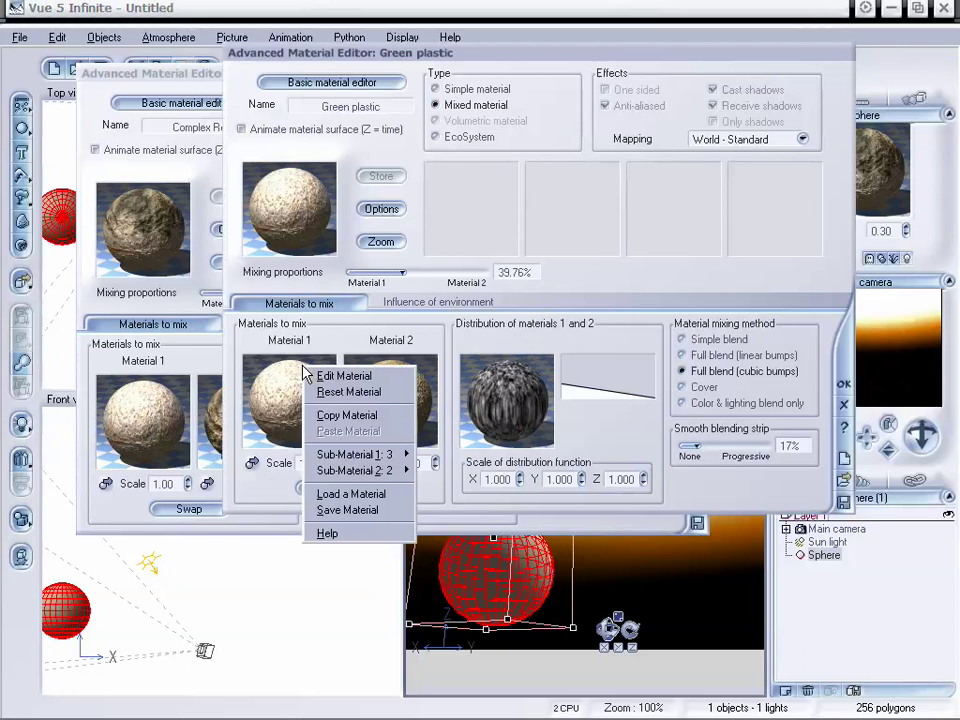
left_click(411, 326)
left_click(844, 407)
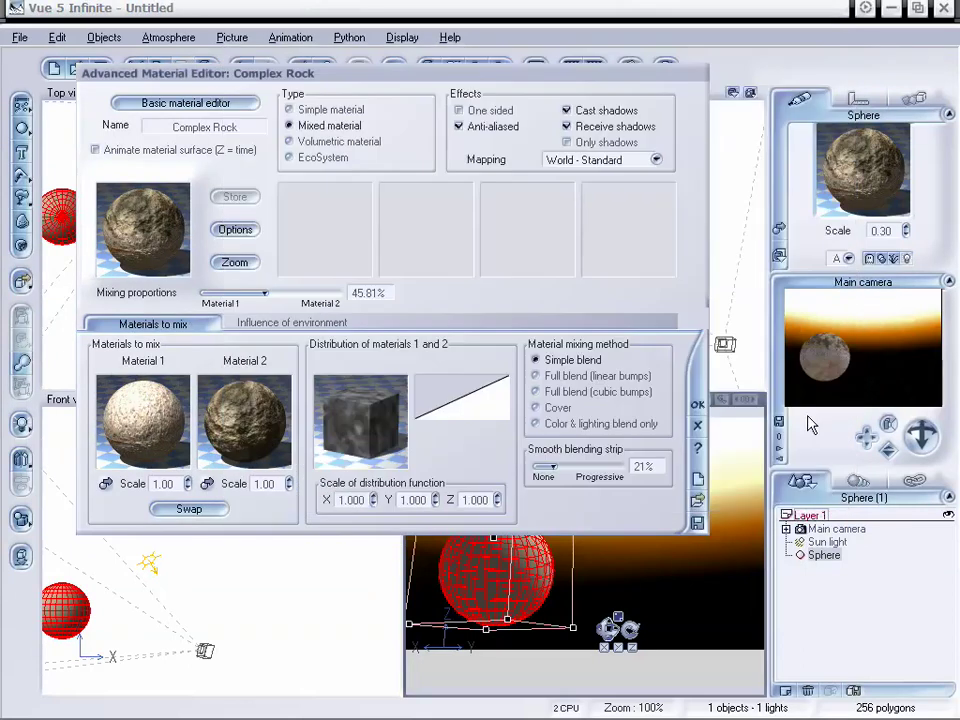
- Set Complex Rock's influence of altitude to 100% and influence of slope to 0%, and accept the material
left_click(285, 323)
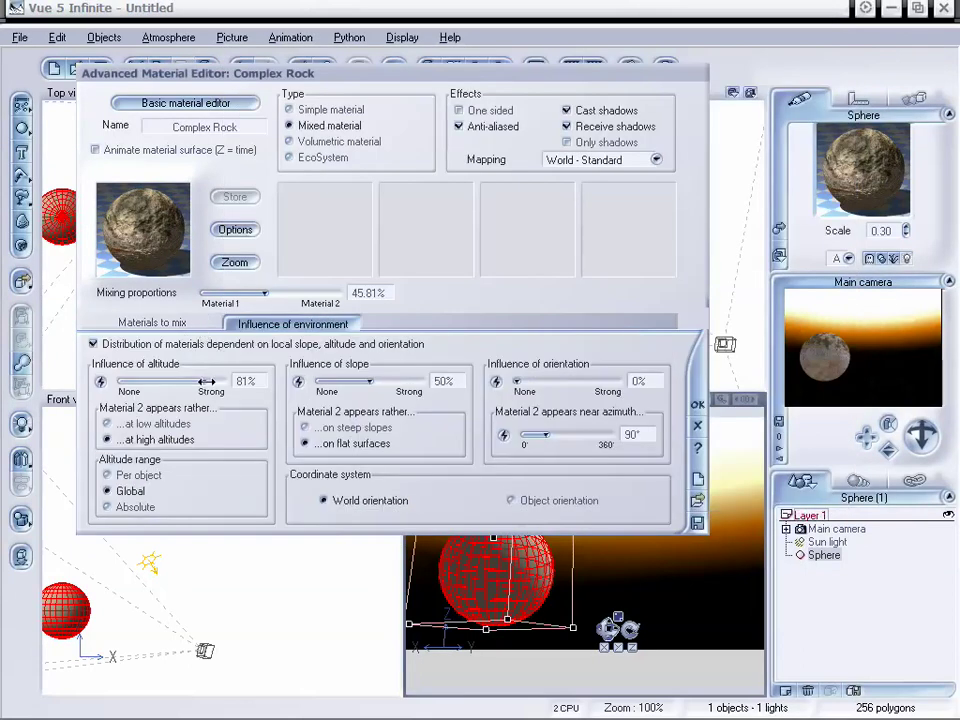
mouse_move(204, 381)
left_mouse_down()
mouse_move(100, 381)
mouse_move(222, 381)
left_mouse_up()
left_click(188, 324)
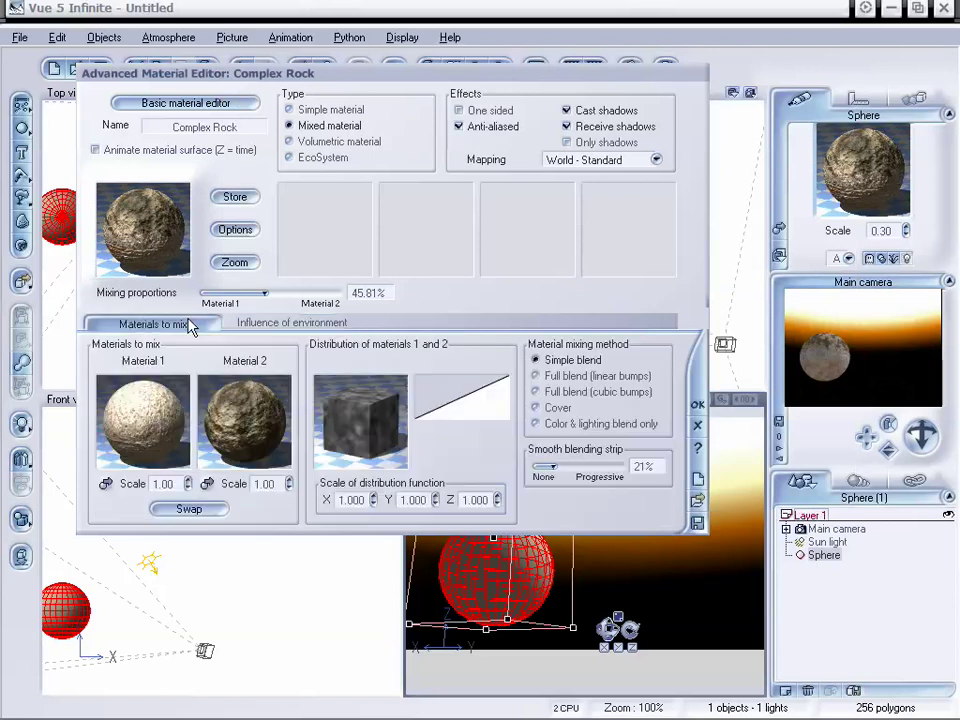
left_click(258, 325)
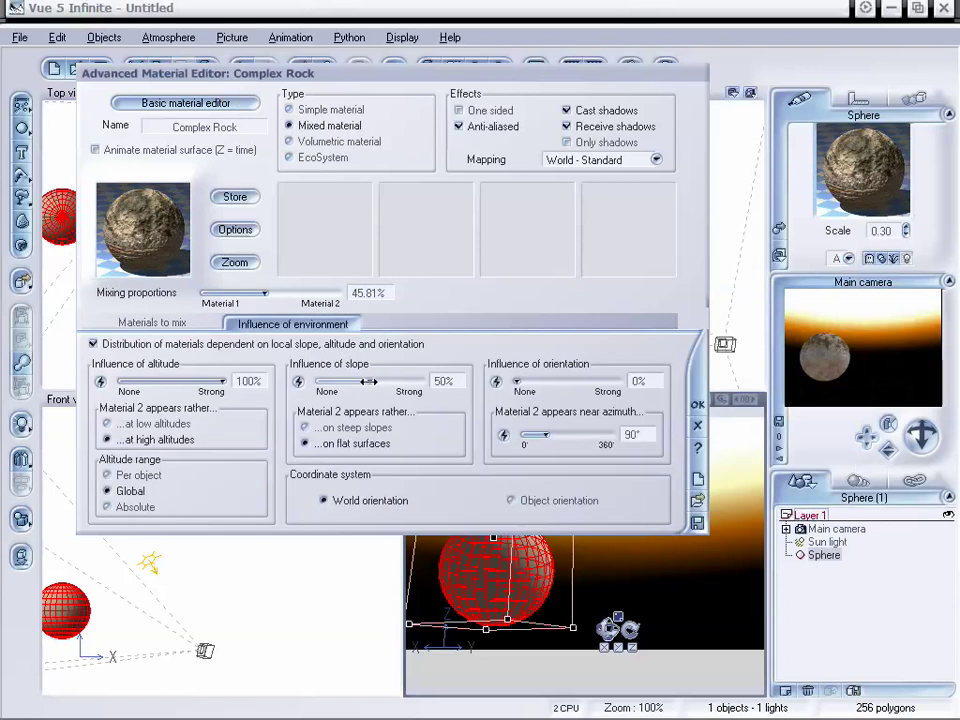
left_click_drag(372, 381, 318, 381)
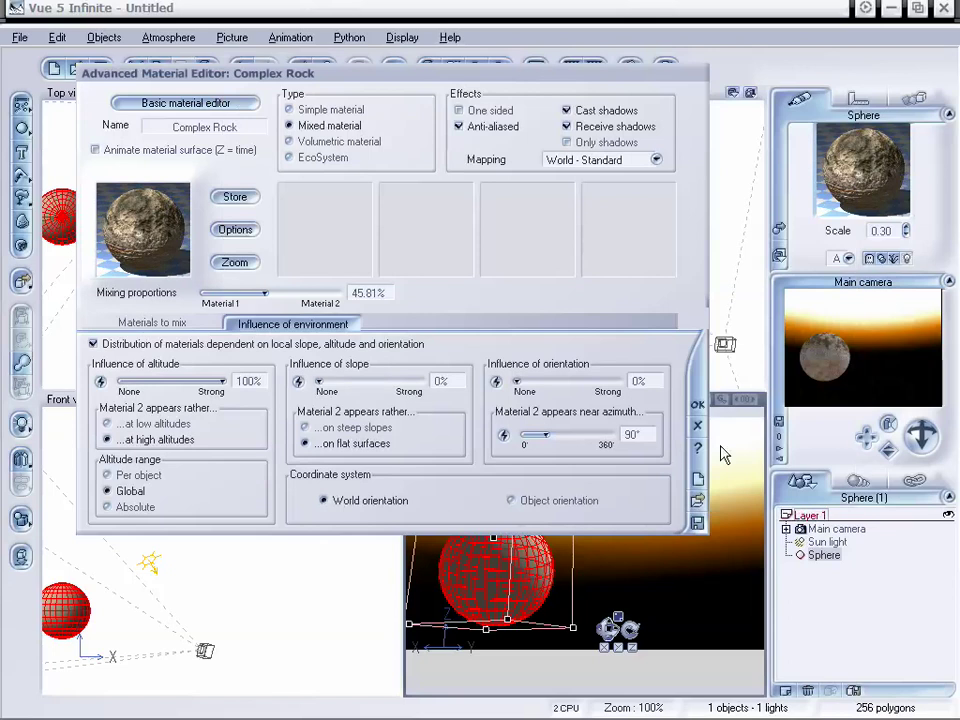
left_click(697, 408)
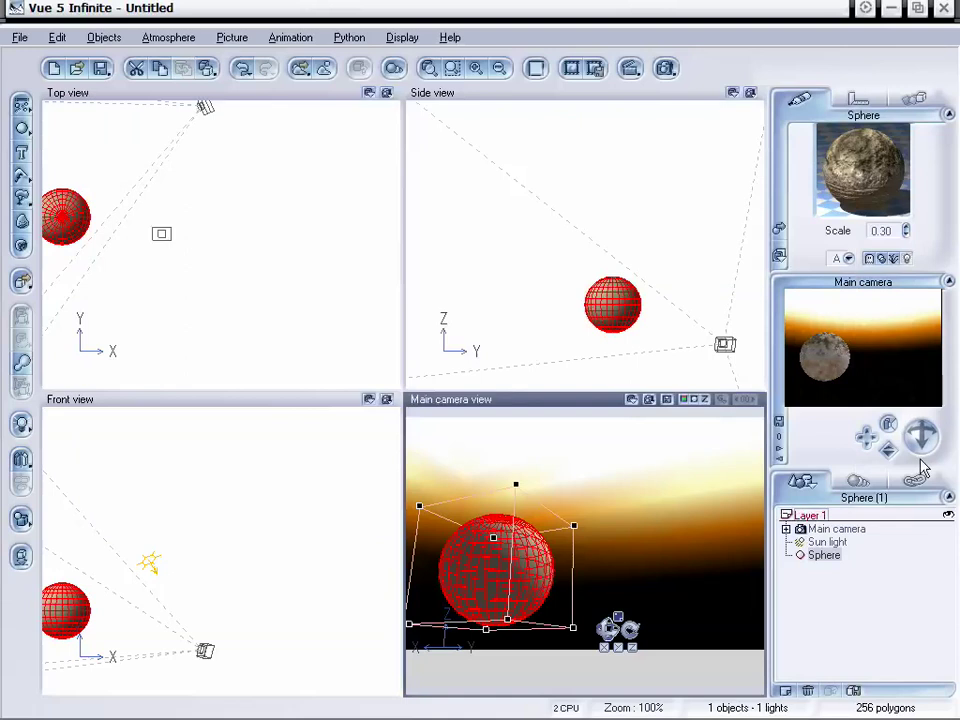
- Reorient the main camera around the sphere and set the diffuse lighting of Complex Rock's Material 2 to 100%
mouse_move(920, 437)
left_mouse_down()
mouse_move(888, 449)
mouse_move(912, 440)
left_mouse_up()
double_click(866, 183)
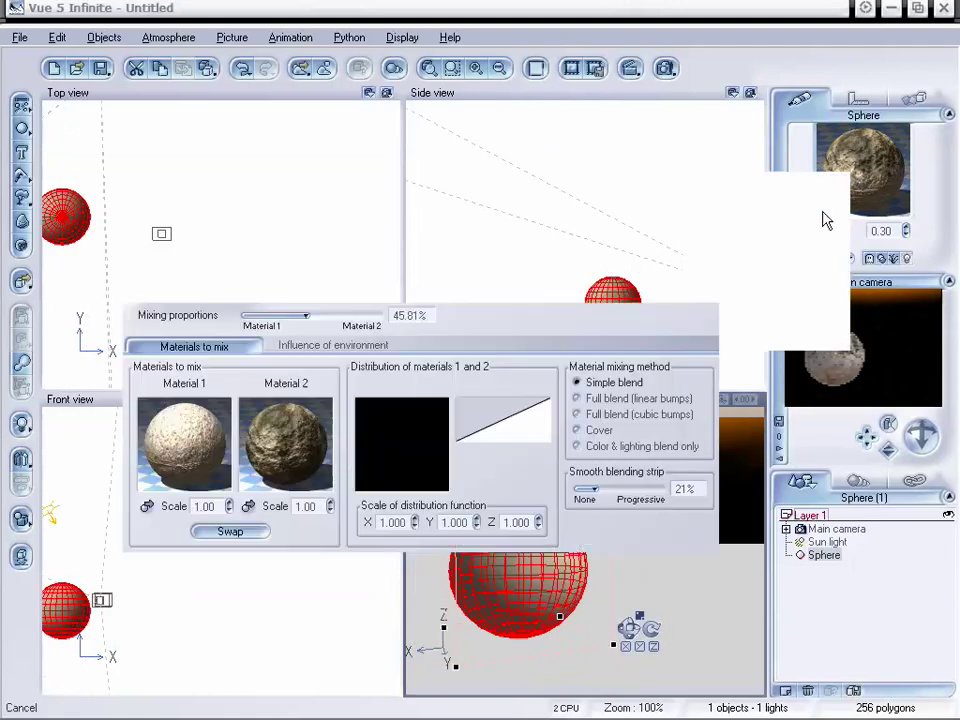
left_click_drag(435, 101, 328, 94)
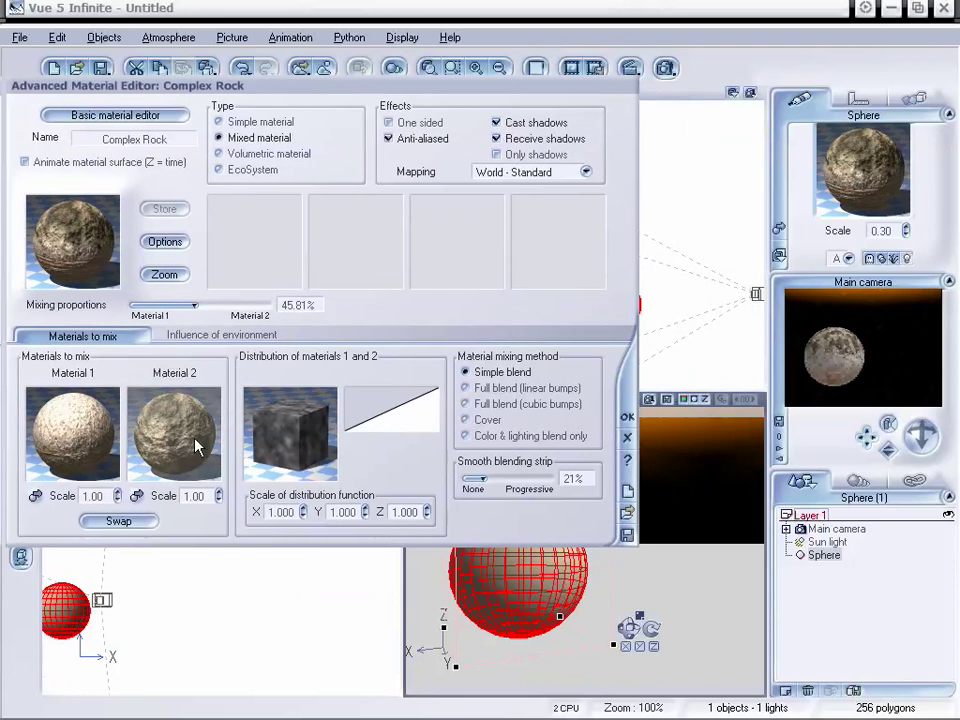
left_click_drag(271, 93, 296, 88)
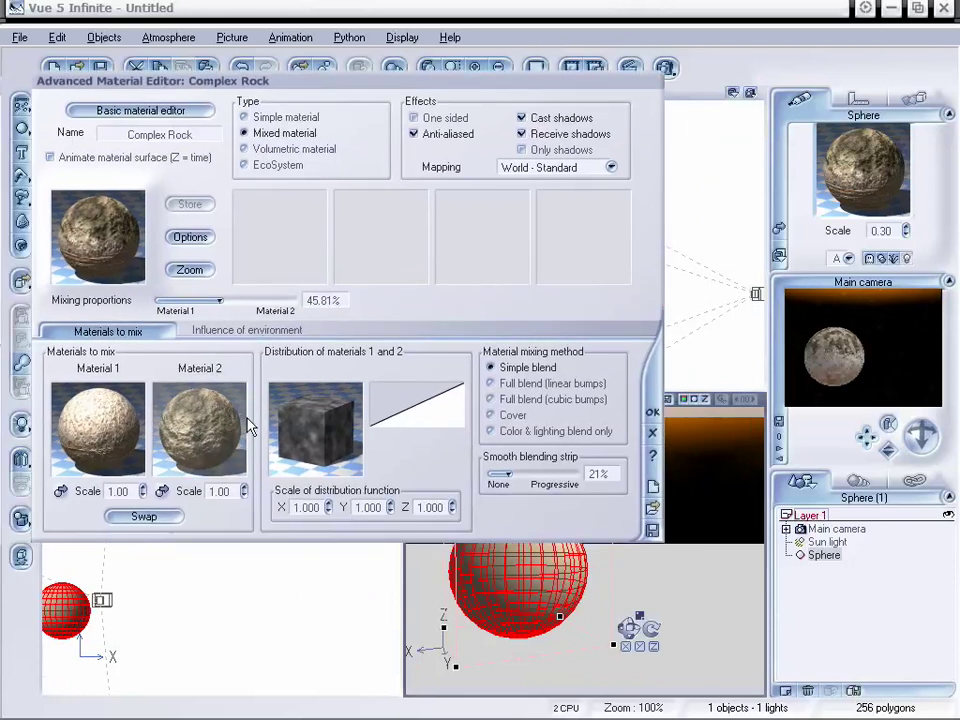
double_click(205, 418)
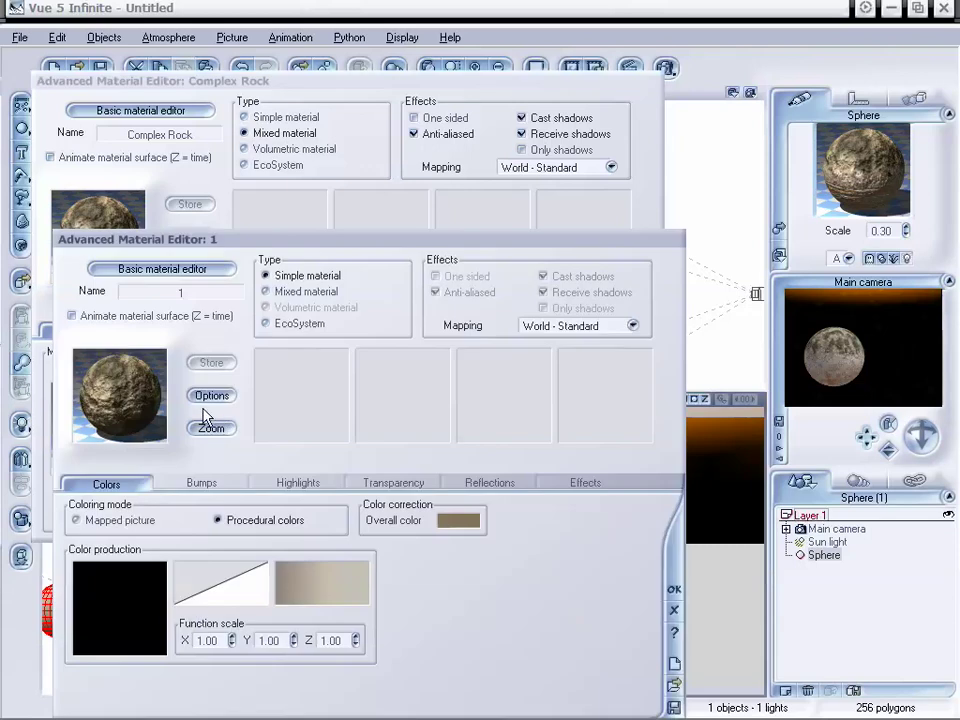
left_click_drag(308, 247, 337, 165)
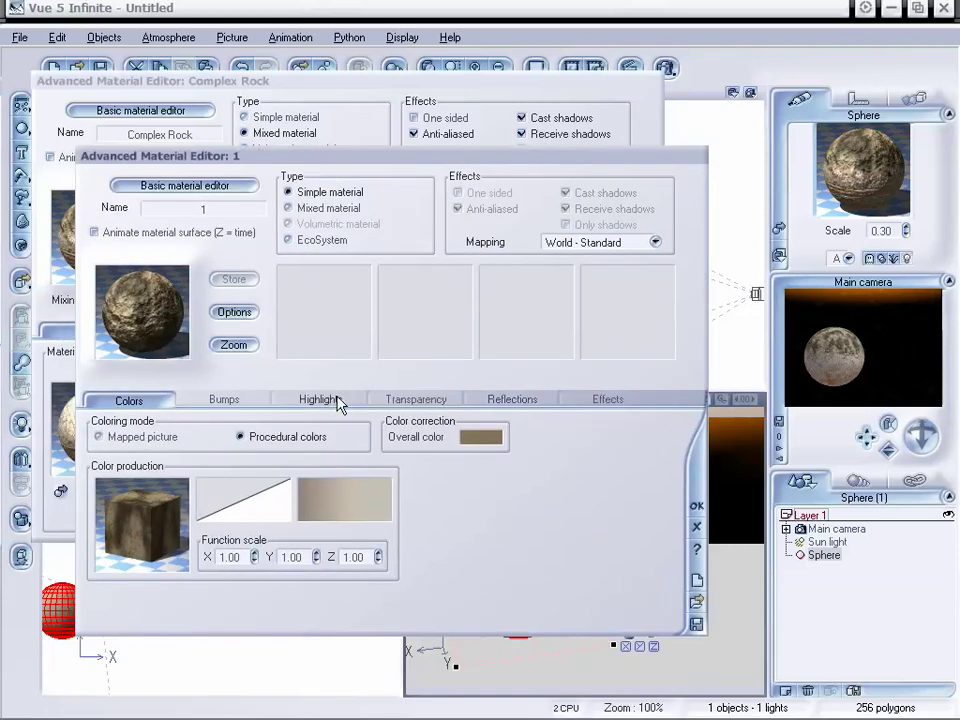
left_click(607, 400)
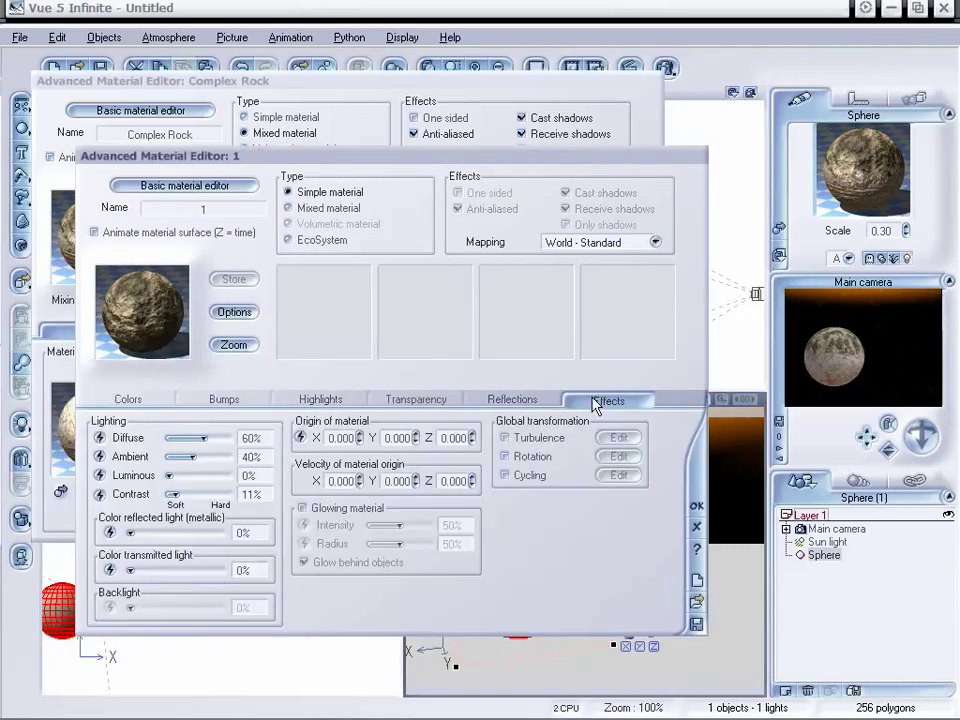
left_click_drag(388, 163, 336, 118)
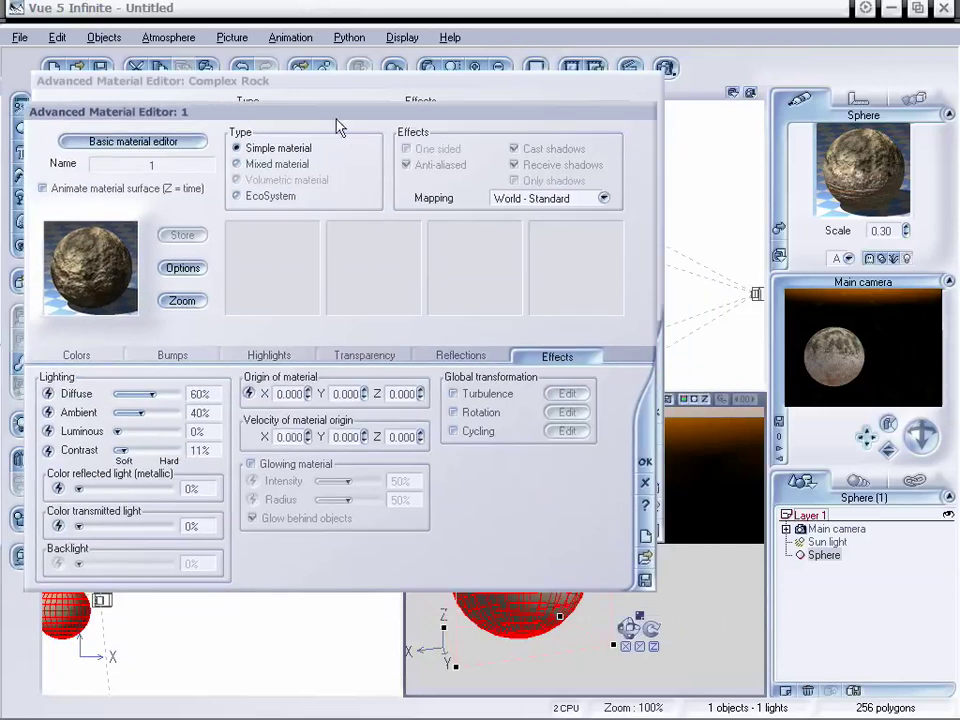
left_click_drag(151, 396, 199, 393)
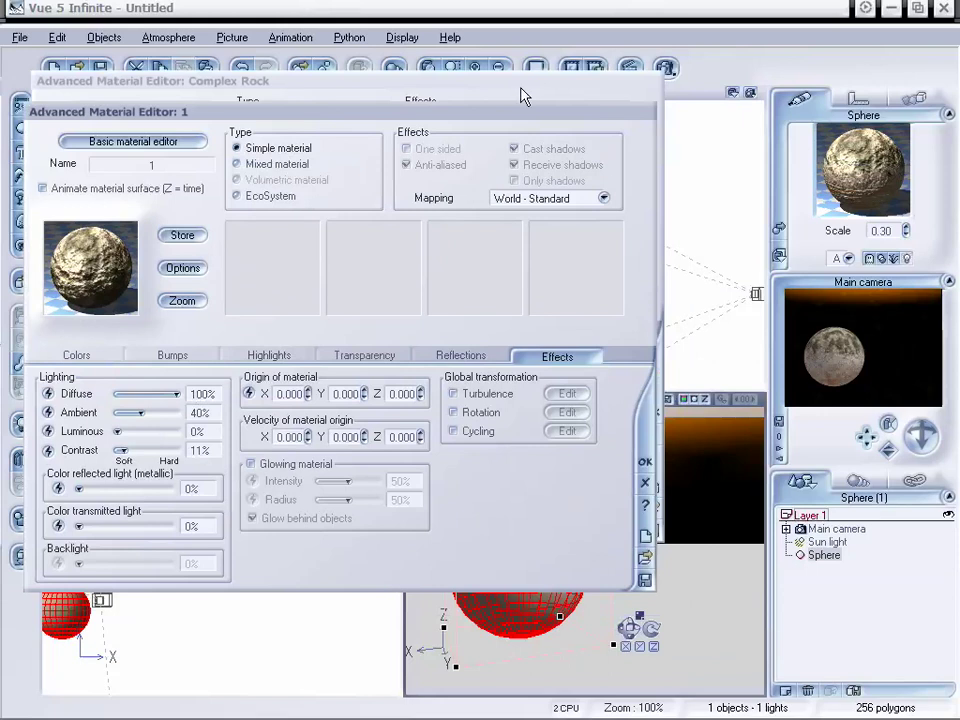
- Move the material editors clear of the scene views and update the main camera preview to check the rock sphere
left_click_drag(523, 112, 419, 94)
left_click_drag(550, 79, 473, 139)
left_click(849, 348)
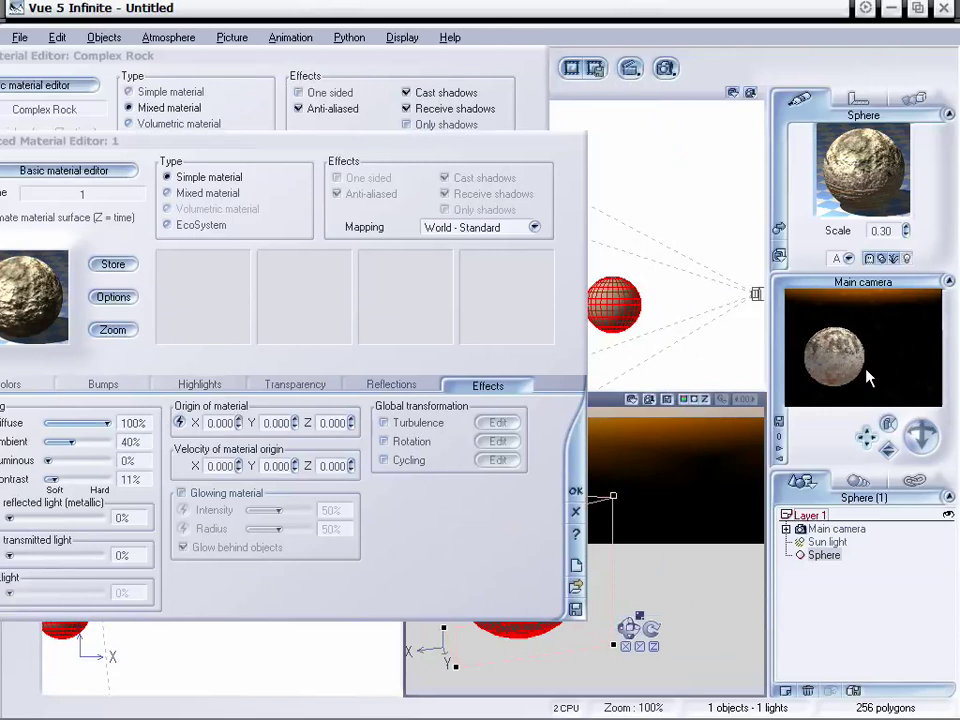
- Set the ambient lighting of Complex Rock's Material 2 to 17% and its contrast to 100%, and accept the sub-material
left_click_drag(368, 152, 456, 131)
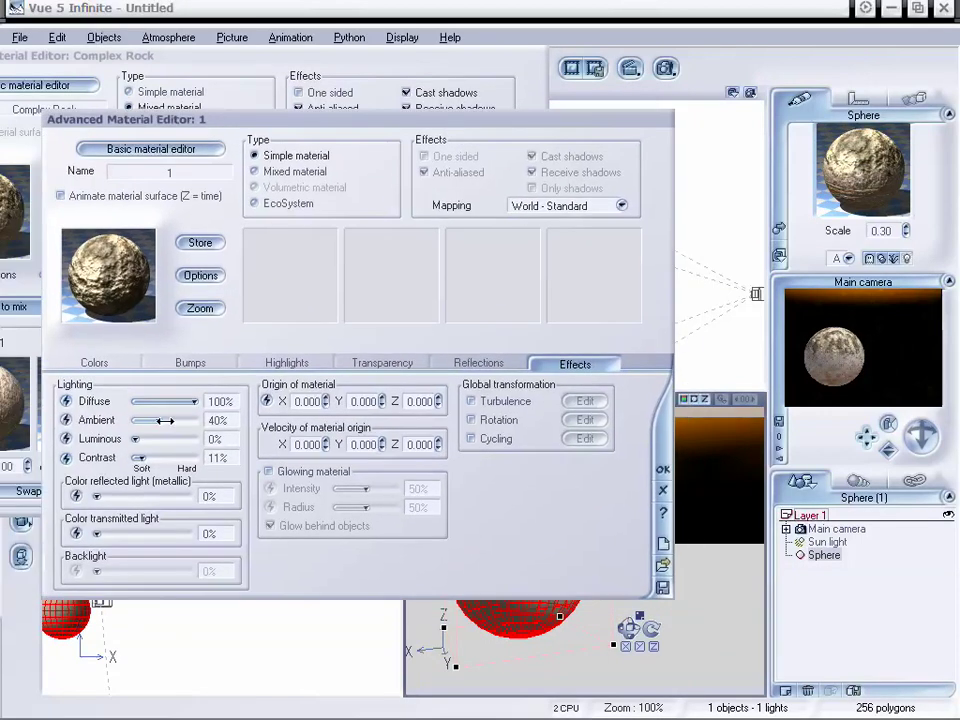
left_click_drag(159, 420, 120, 420)
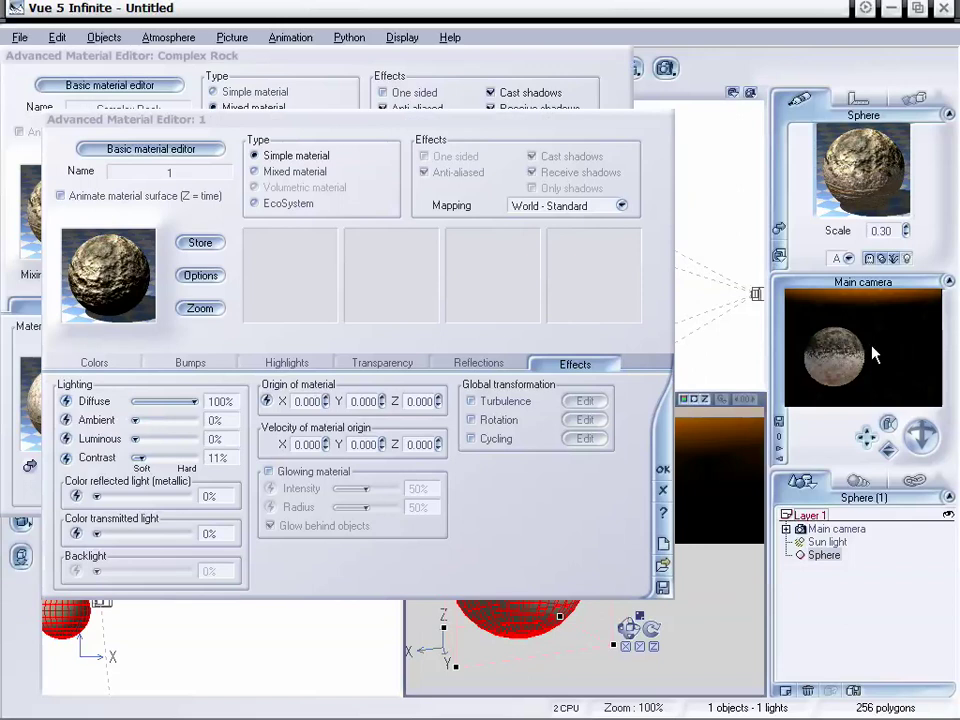
left_click_drag(135, 420, 143, 420)
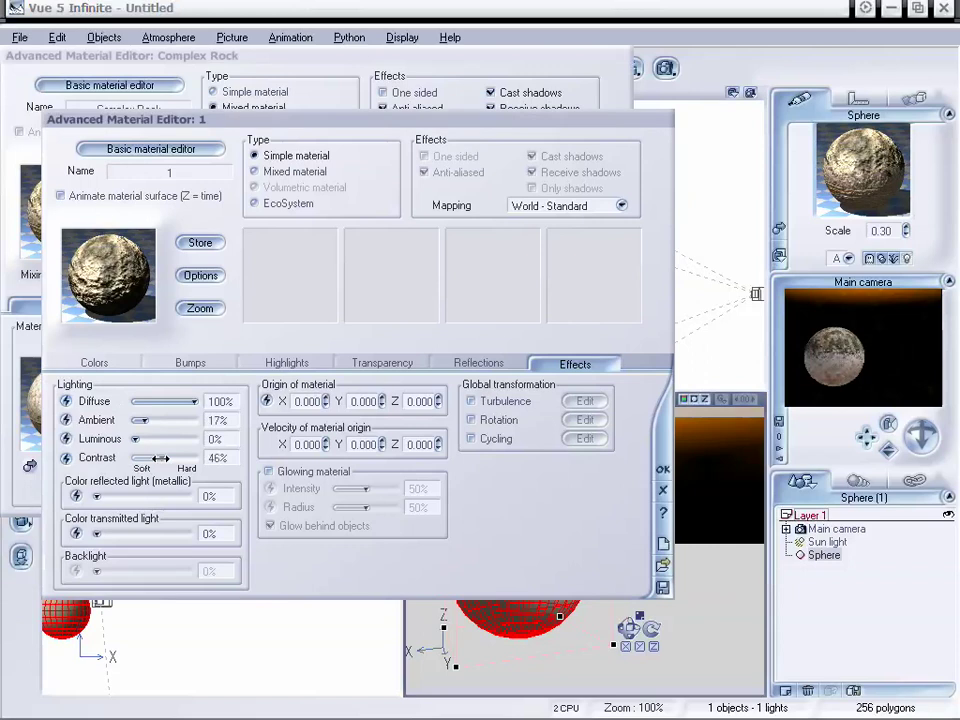
left_click_drag(138, 457, 197, 457)
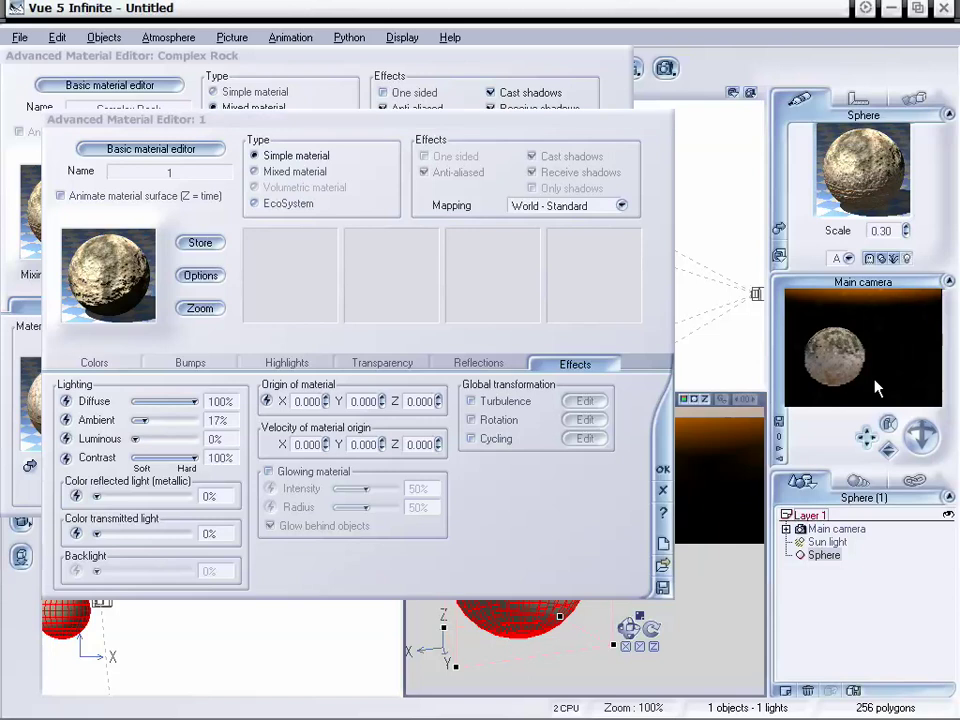
left_click_drag(432, 128, 487, 102)
left_click(720, 440)
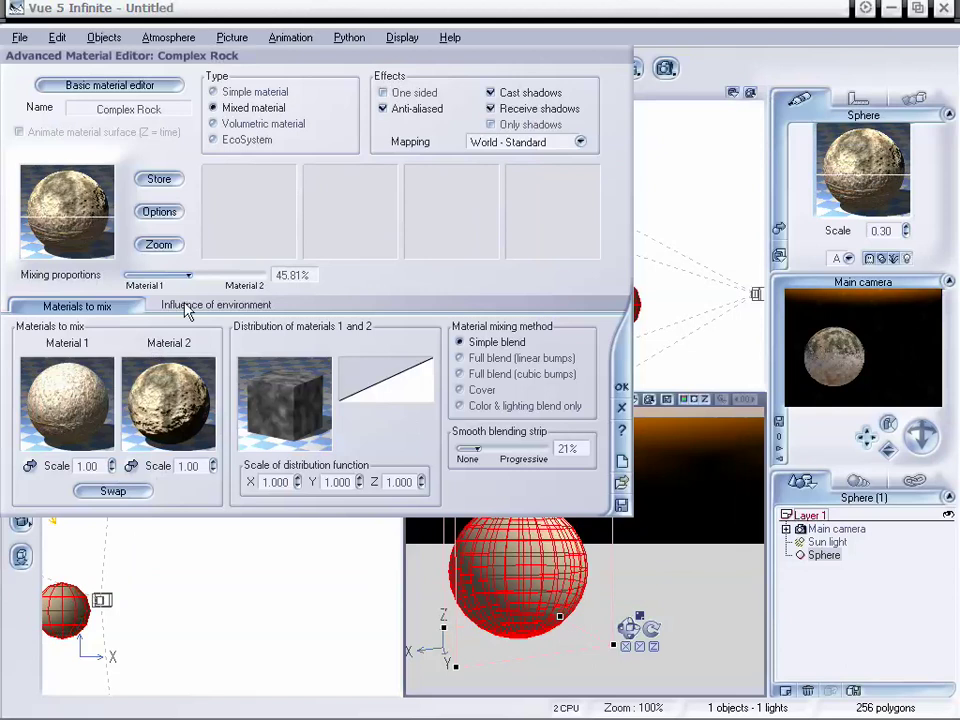
- Set Complex Rock's mixing proportions to 100% Material 2 and refresh the main camera preview
left_click_drag(237, 68, 262, 86)
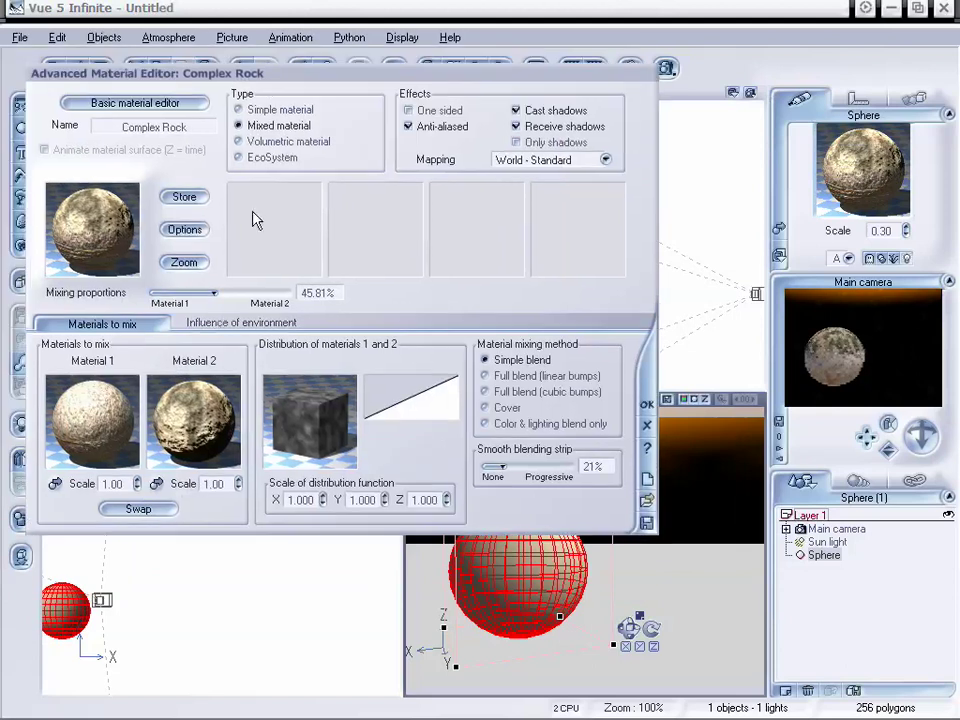
left_click_drag(212, 292, 290, 291)
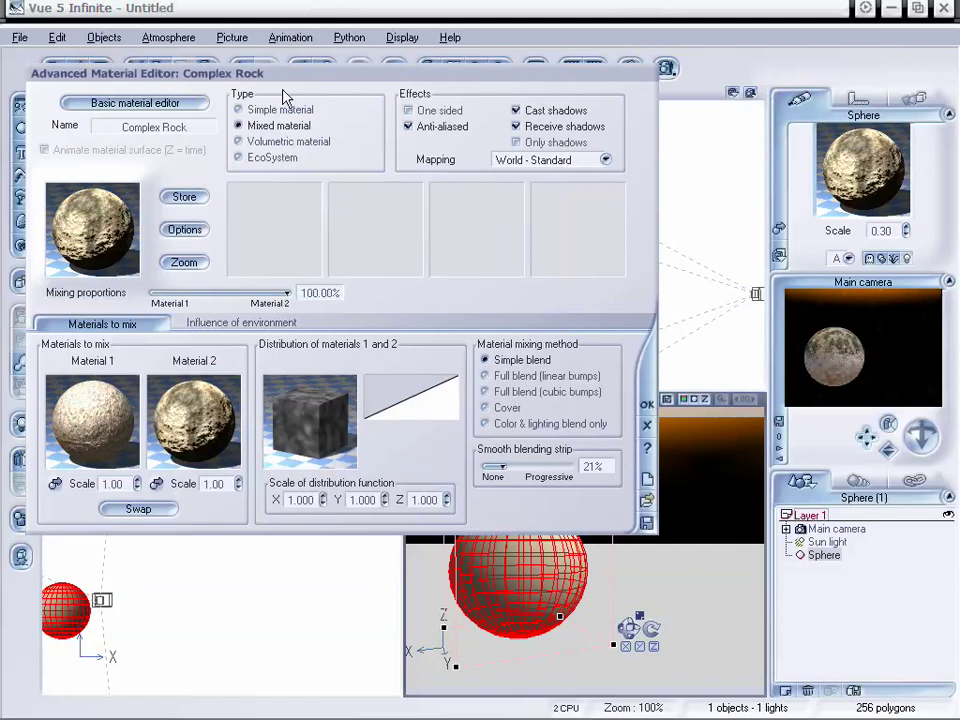
left_click_drag(213, 71, 181, 63)
left_click(900, 368)
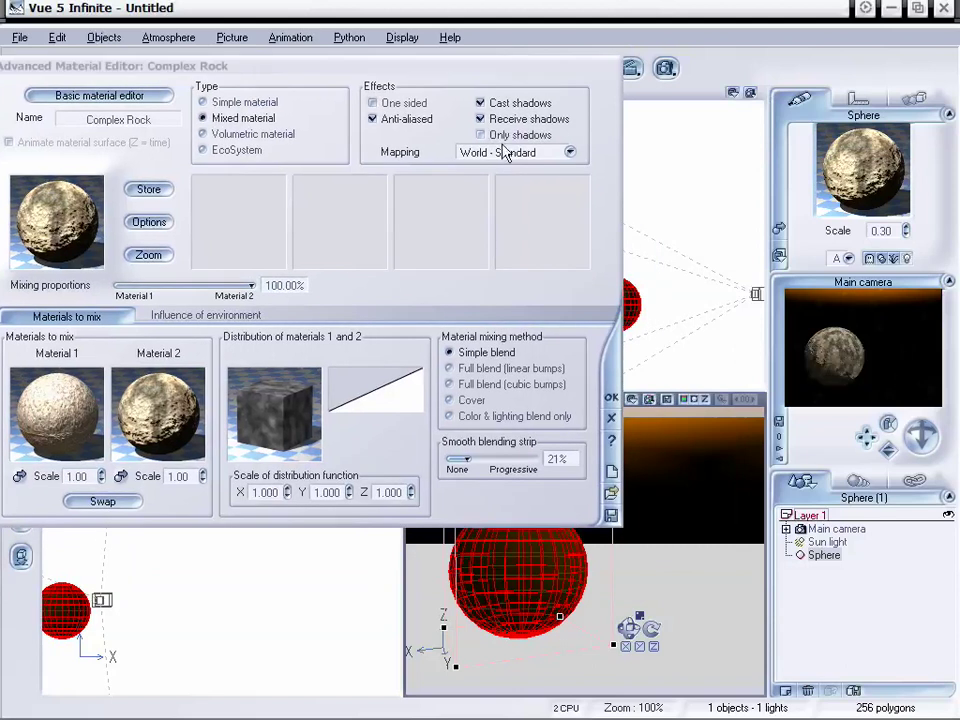
left_click_drag(418, 75, 460, 97)
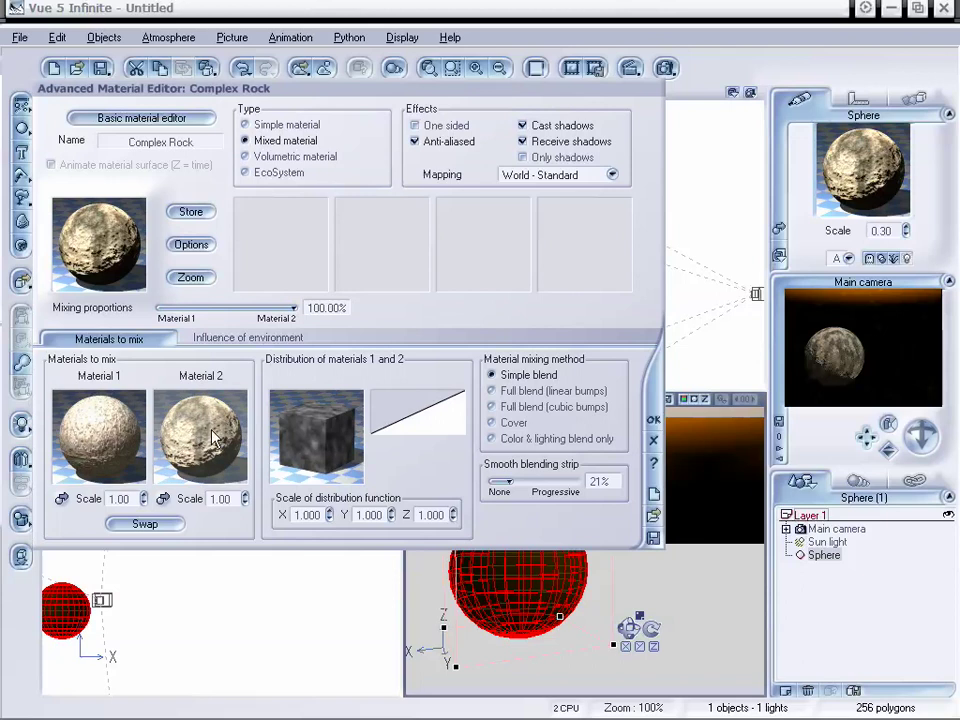
left_click(250, 340)
left_click(110, 338)
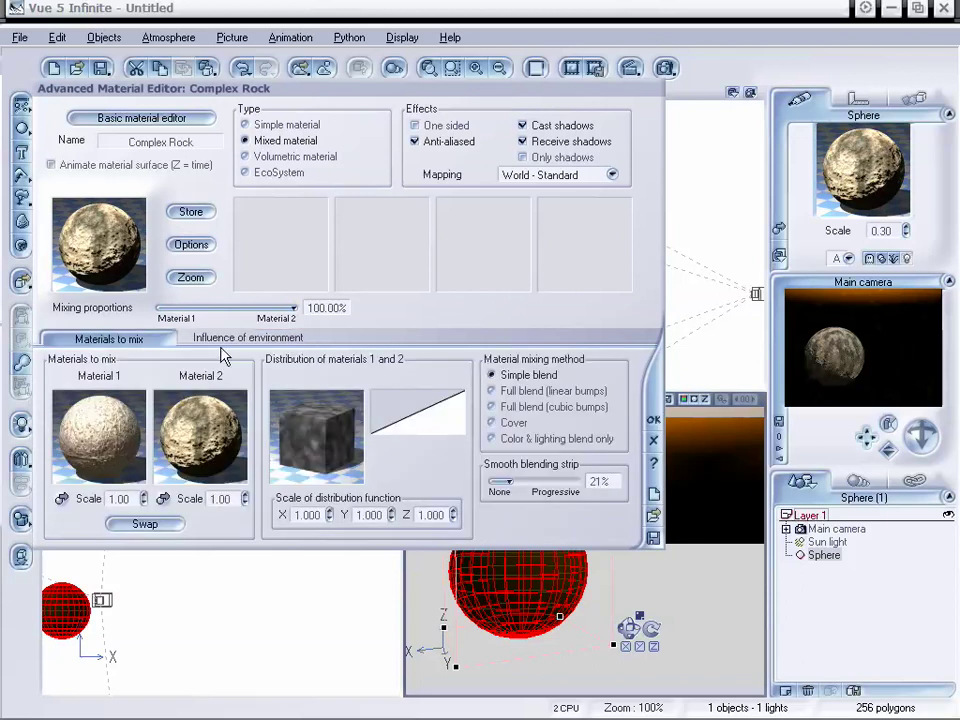
left_click(232, 341)
left_click(153, 341)
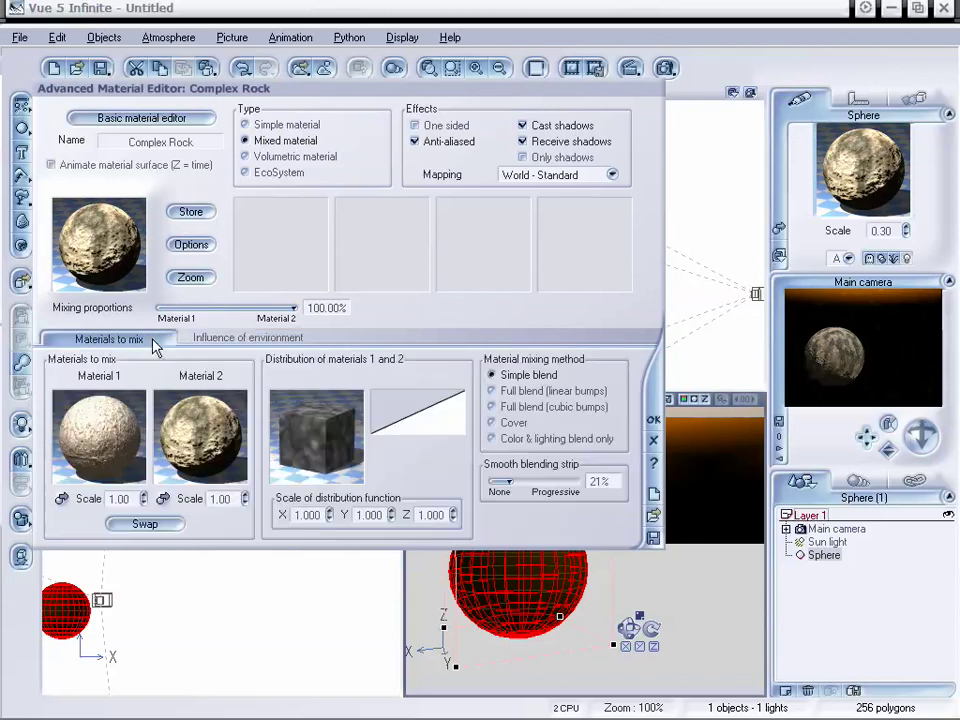
- Reopen Material 2's editor and try a lighting contrast of 86% before restoring it to 100%
double_click(185, 436)
left_click_drag(420, 262, 411, 145)
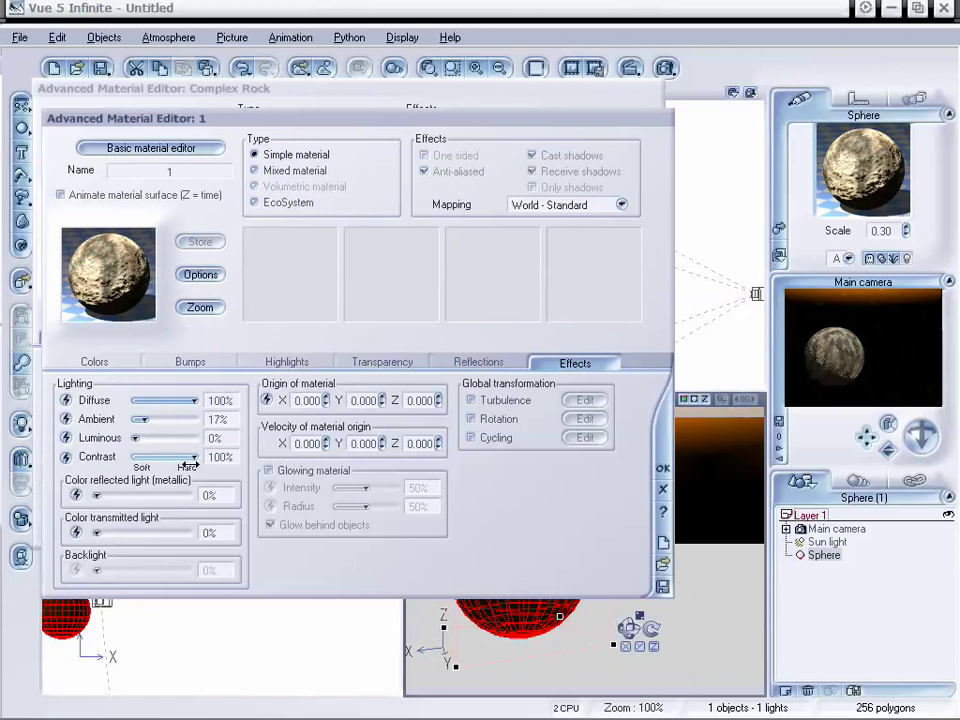
left_click_drag(187, 457, 180, 457)
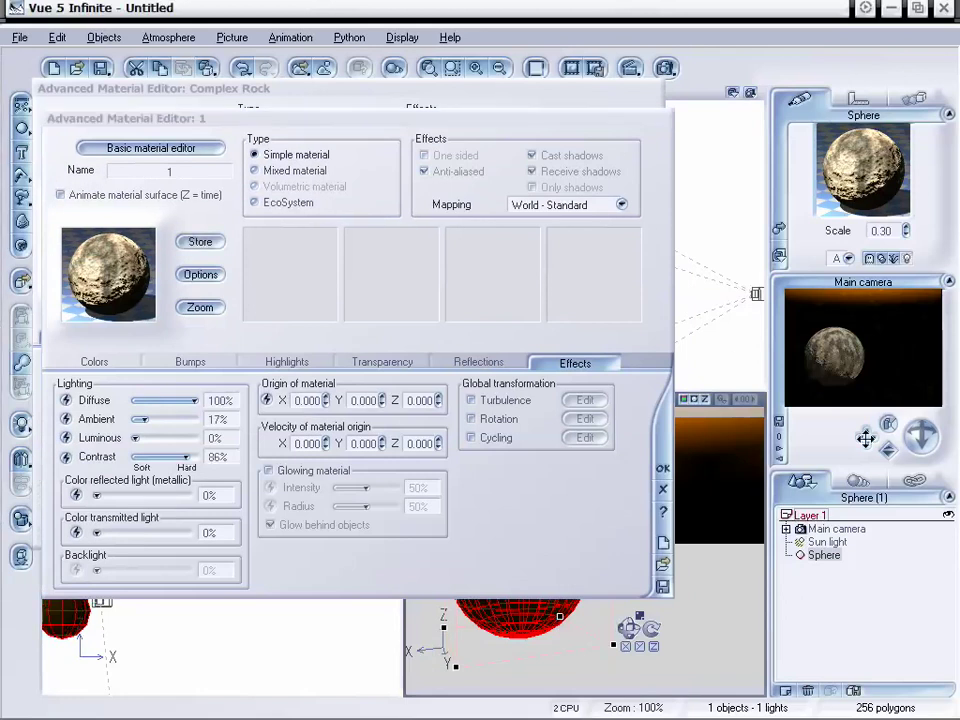
left_click_drag(184, 457, 198, 457)
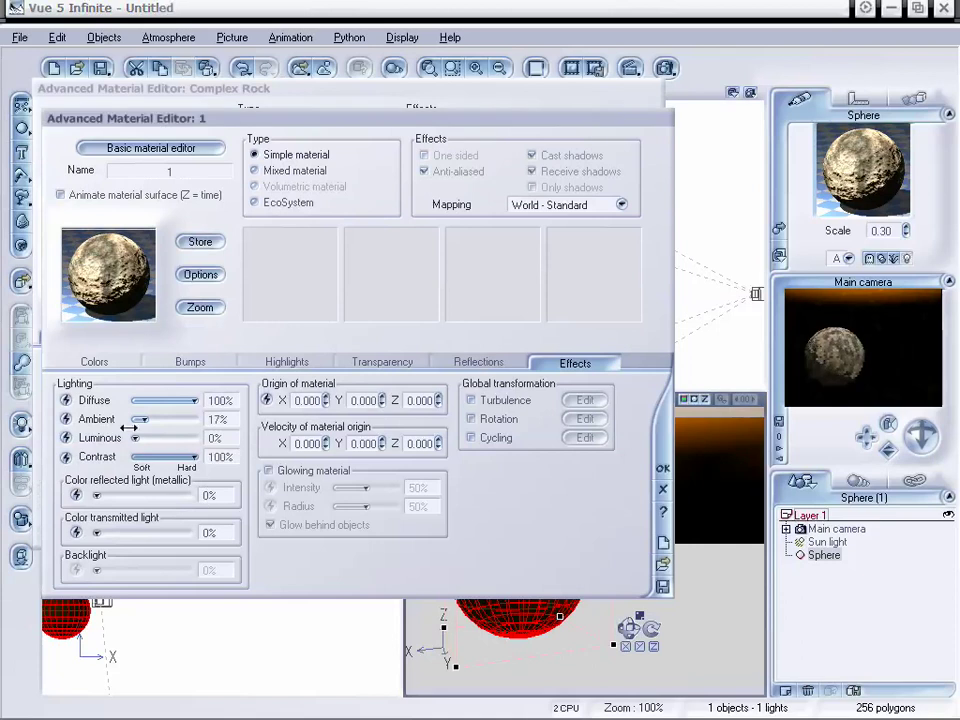
- Try Material 2's ambient lighting at 50% and 0% from different main camera angles around the sphere
left_click_drag(151, 420, 167, 420)
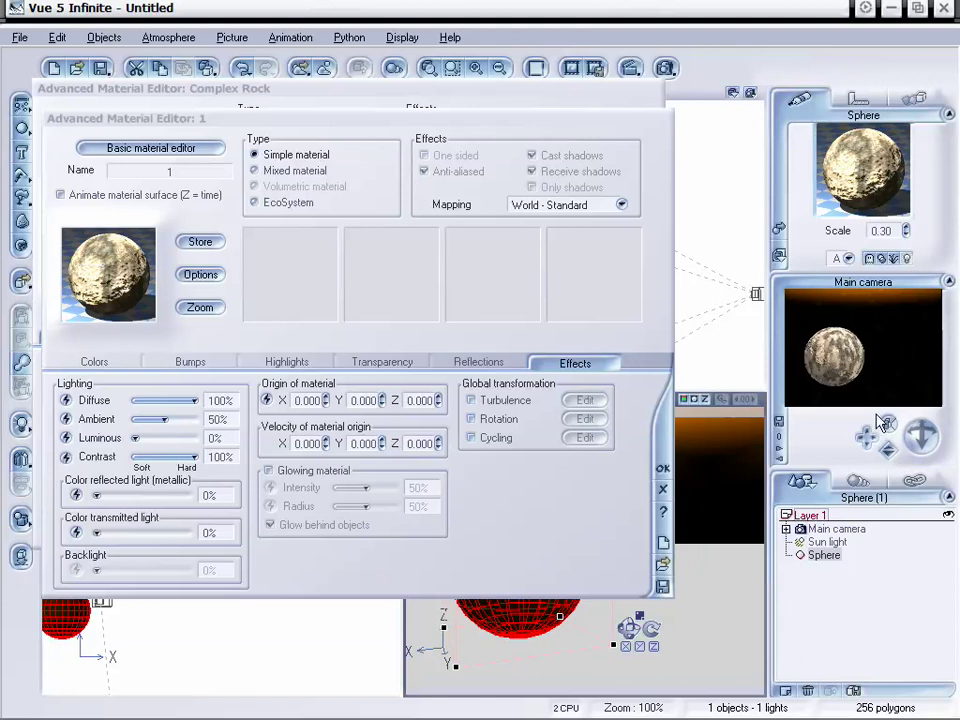
left_click_drag(920, 435, 850, 396)
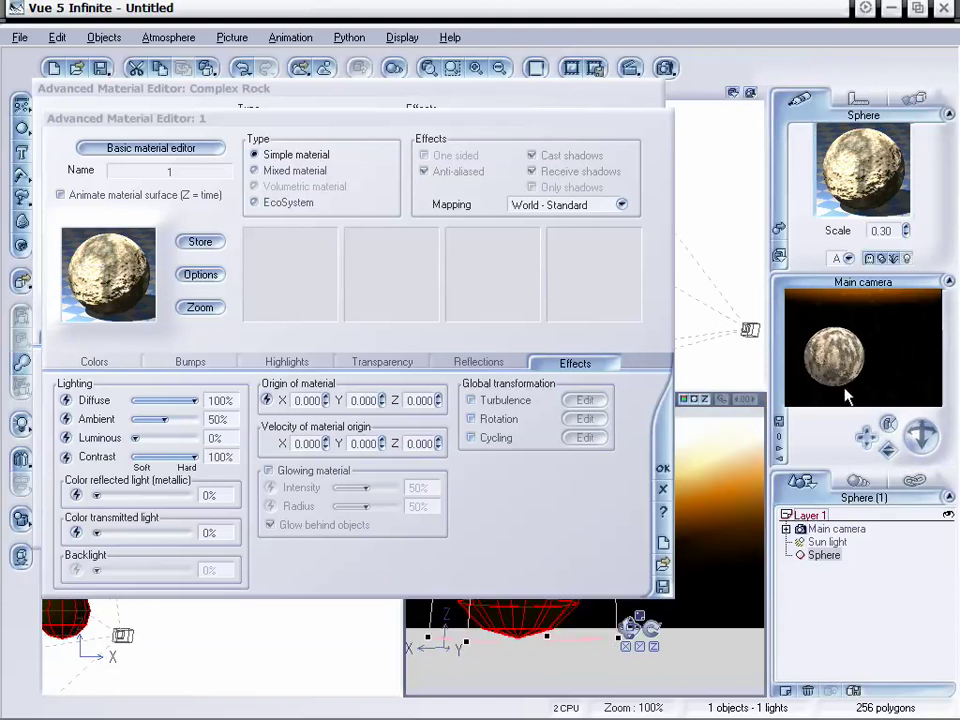
left_click_drag(145, 424, 122, 424)
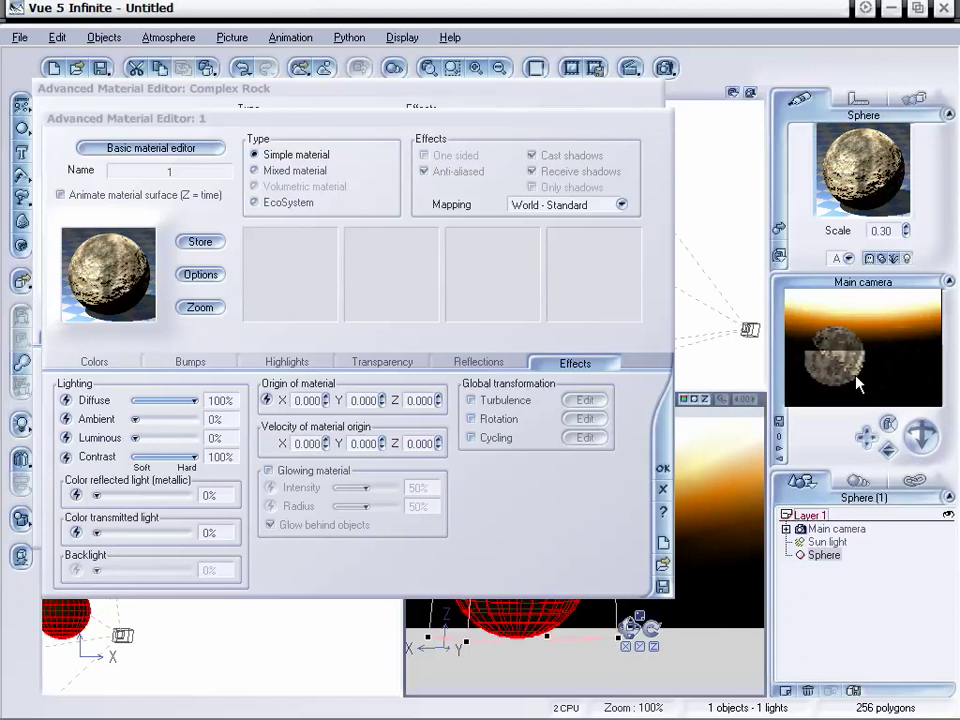
left_click_drag(920, 432, 917, 440)
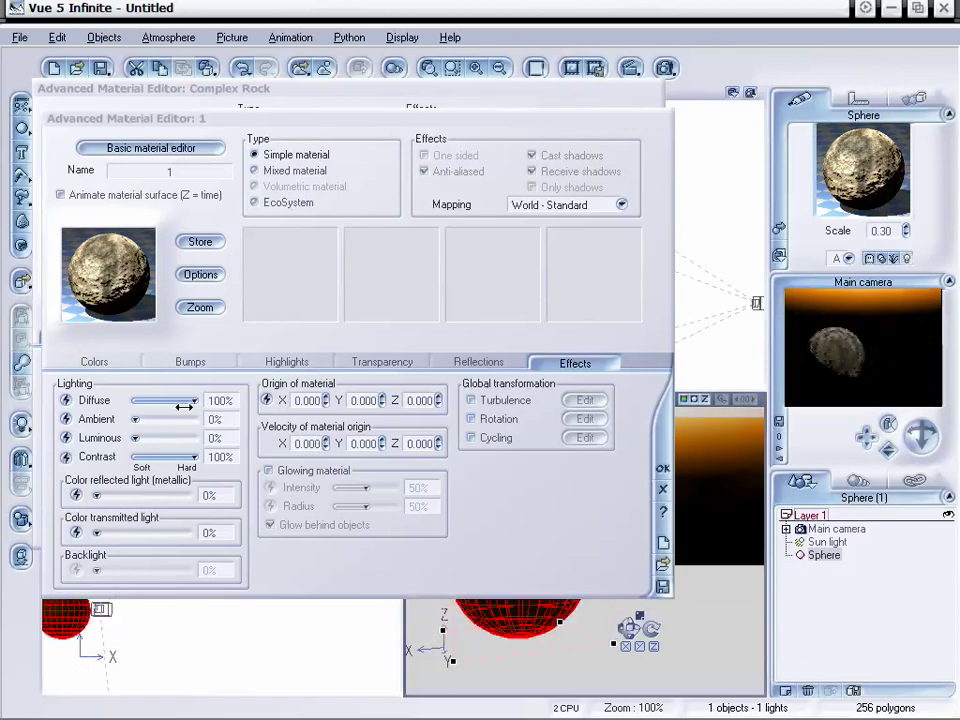
- Set Material 2's diffuse lighting to 200% and refresh the main camera preview
mouse_move(194, 400)
left_mouse_down()
mouse_move(182, 401)
mouse_move(199, 401)
left_mouse_up()
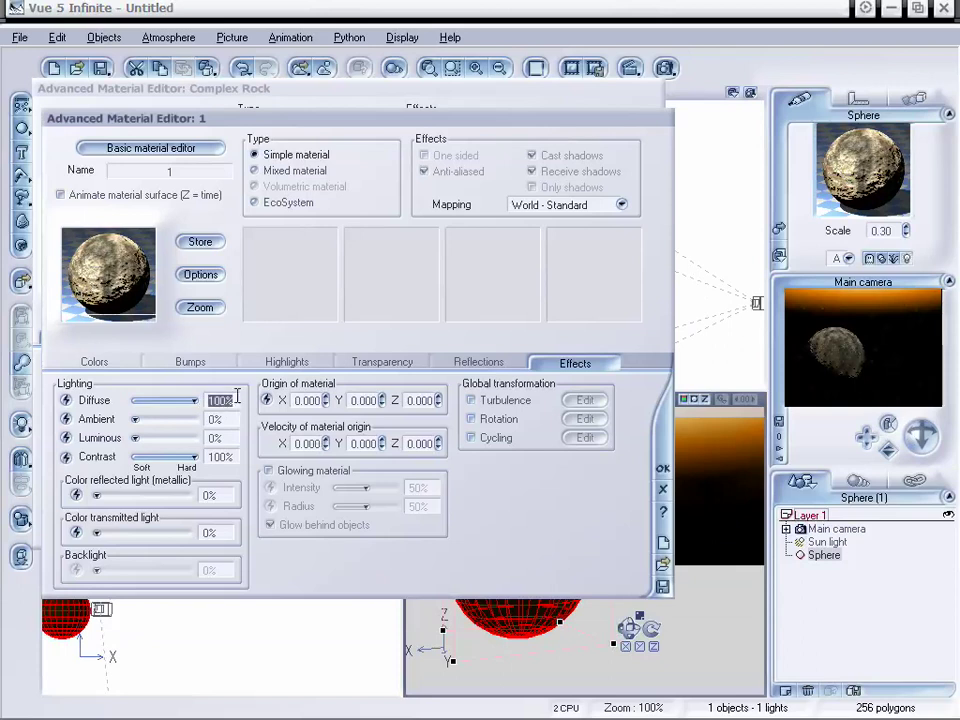
type("200")
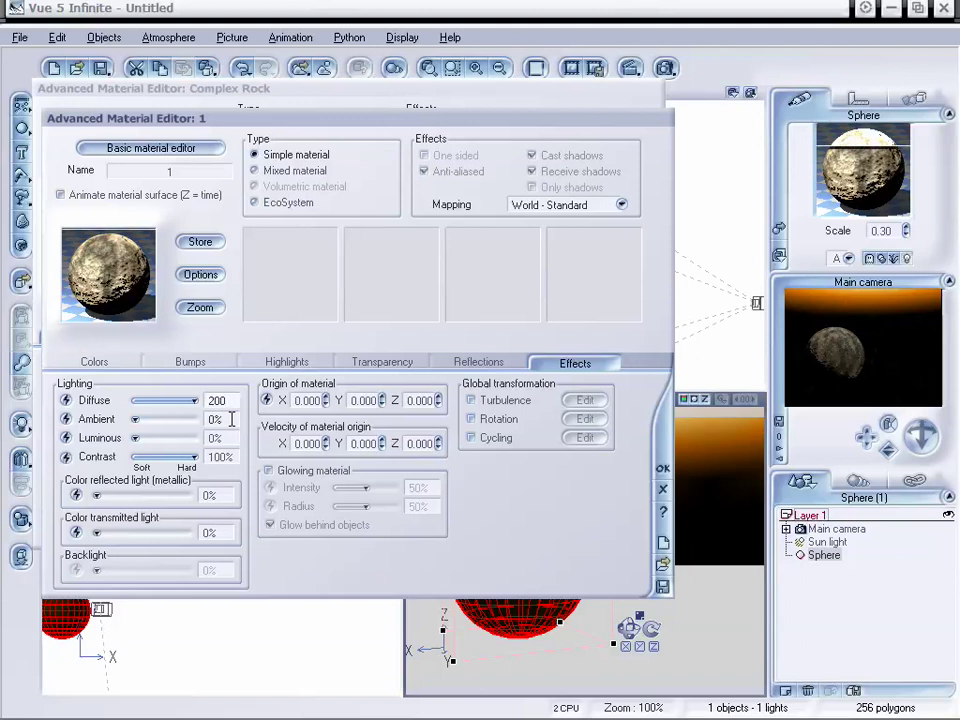
key("Tab")
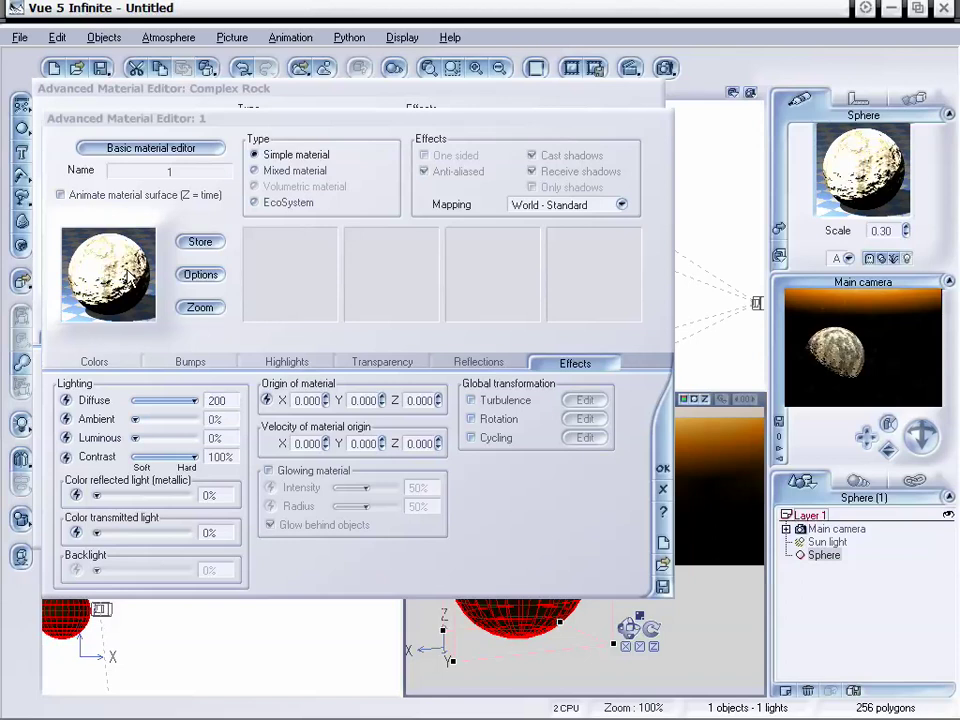
right_click(880, 376)
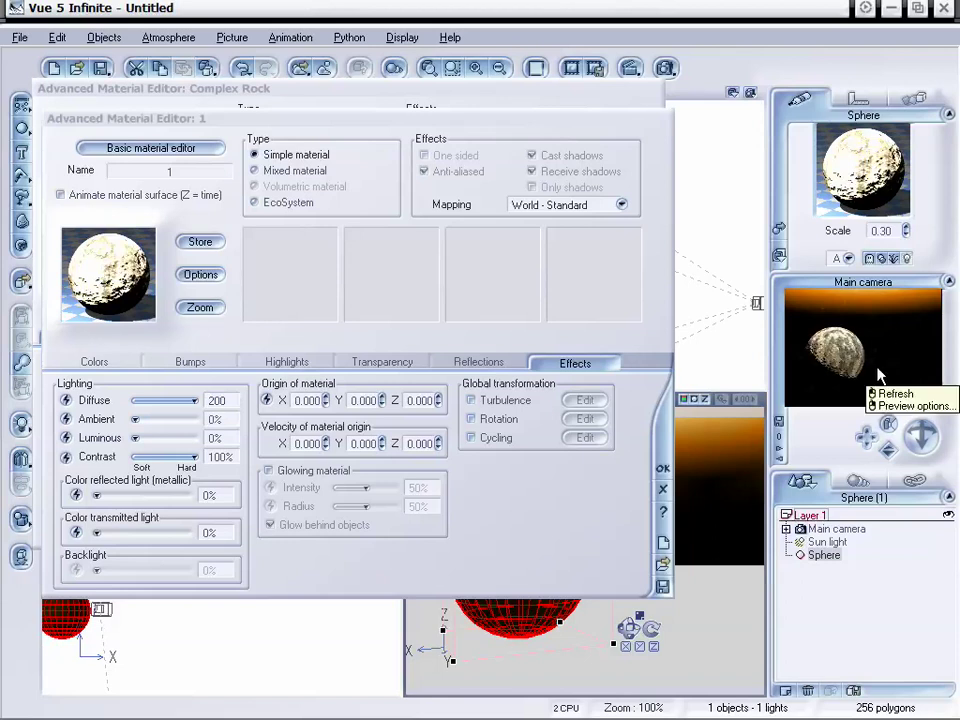
left_click(896, 394)
- Set Material 2's ambient lighting to 3% and accept both the sub-material and Complex Rock
left_click_drag(142, 419, 137, 420)
left_click(855, 350)
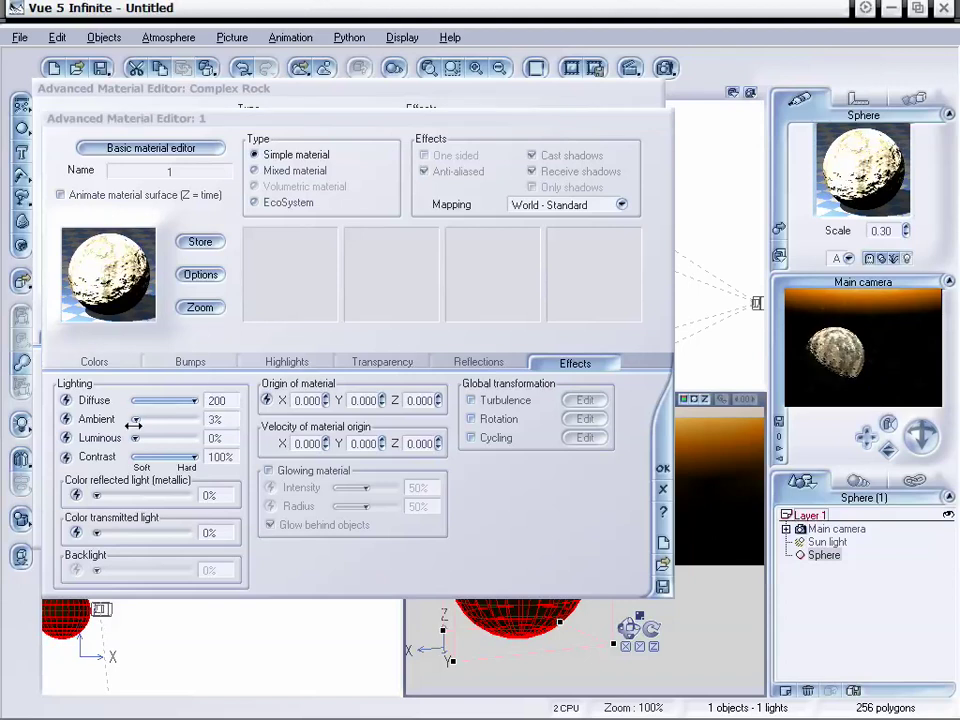
left_click(664, 470)
left_click_drag(888, 450, 865, 437)
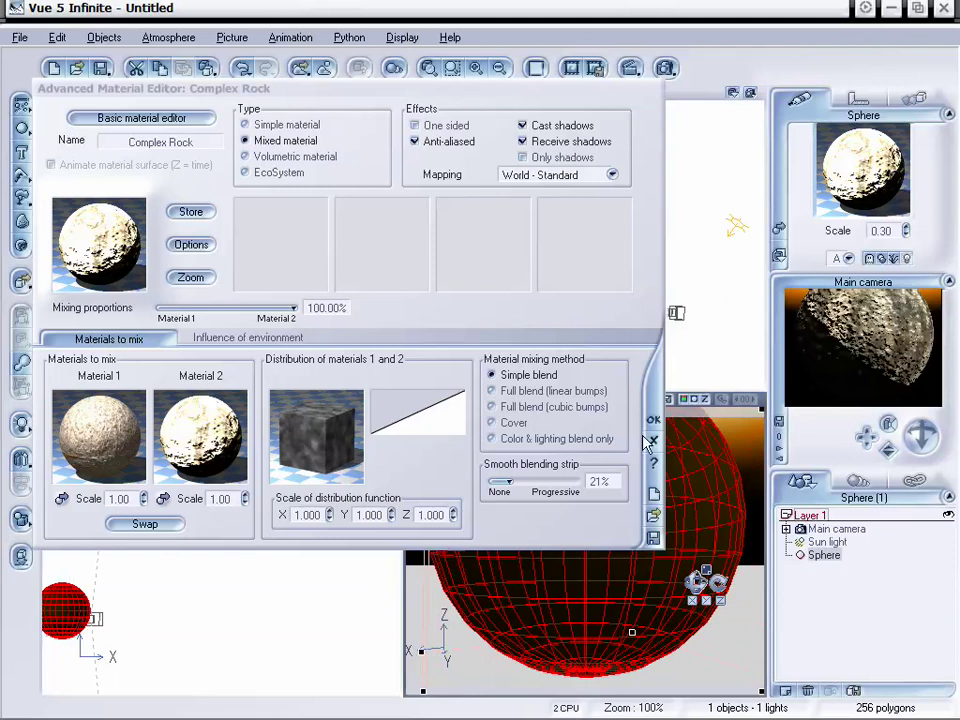
left_click(650, 425)
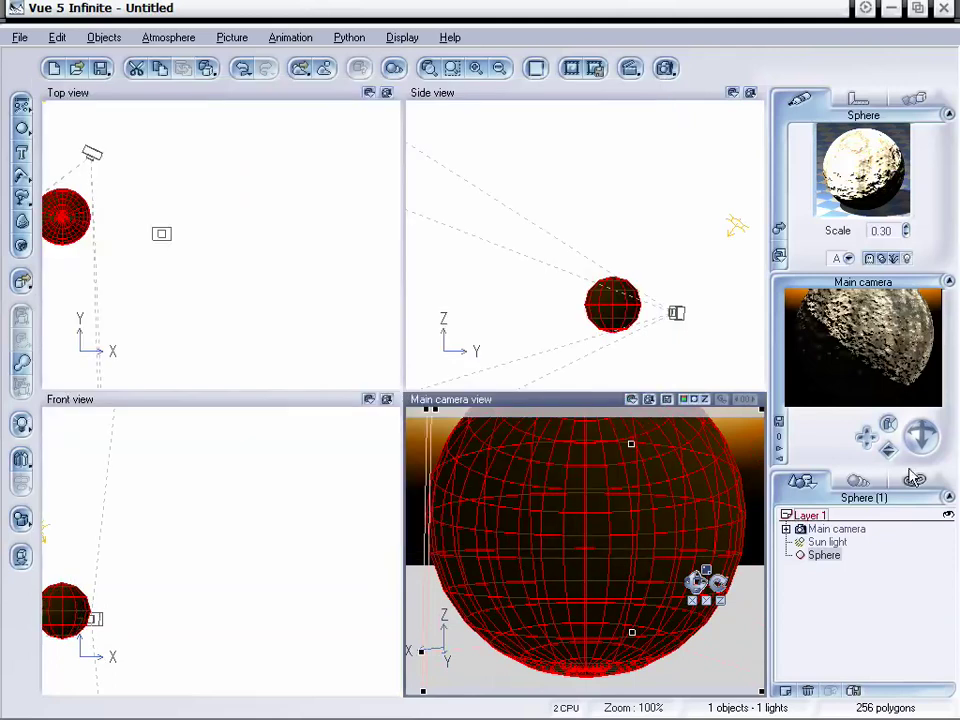
- Pull the main camera back from the sphere and orbit it to view the sunlit side against the orange sky
left_click_drag(908, 450, 867, 435)
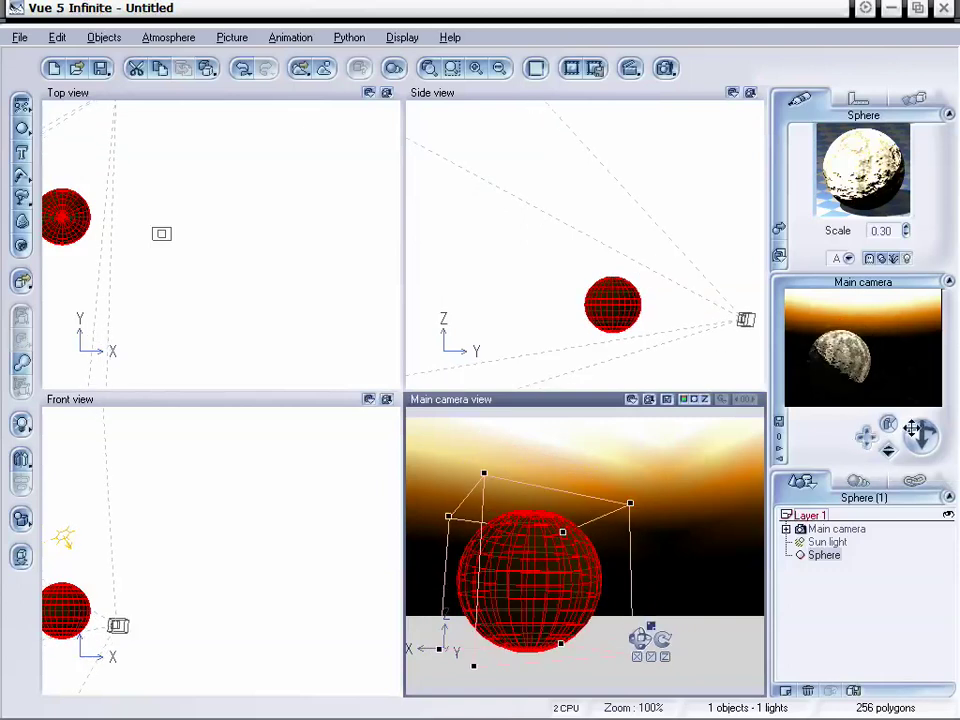
mouse_move(913, 428)
left_mouse_down()
mouse_move(928, 430)
mouse_move(921, 434)
left_mouse_up()
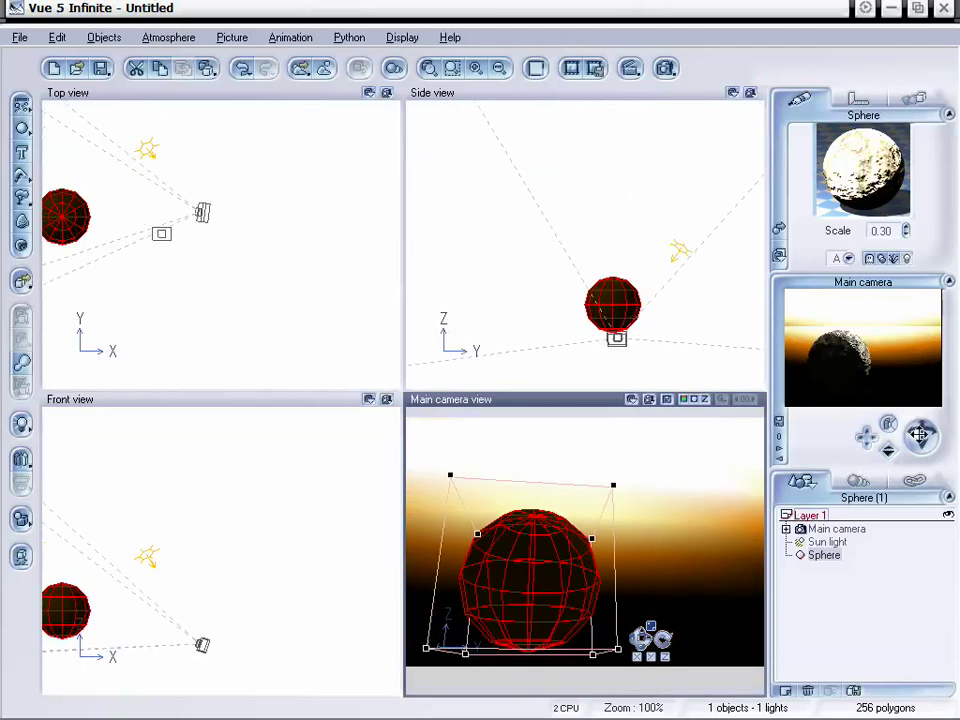
left_click(679, 254)
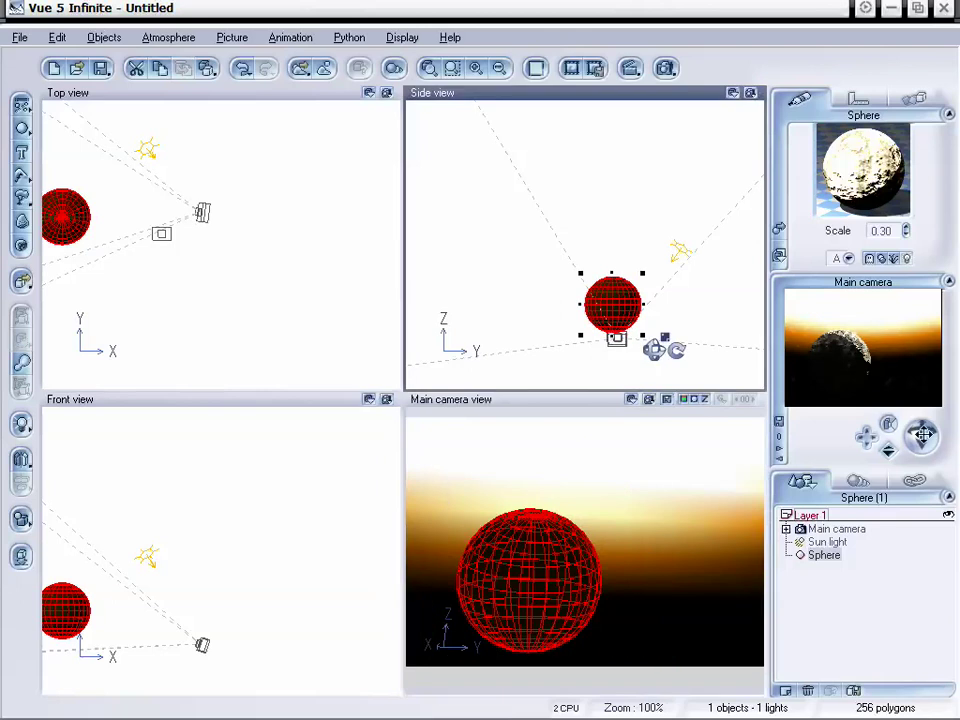
left_click_drag(930, 442, 925, 440)
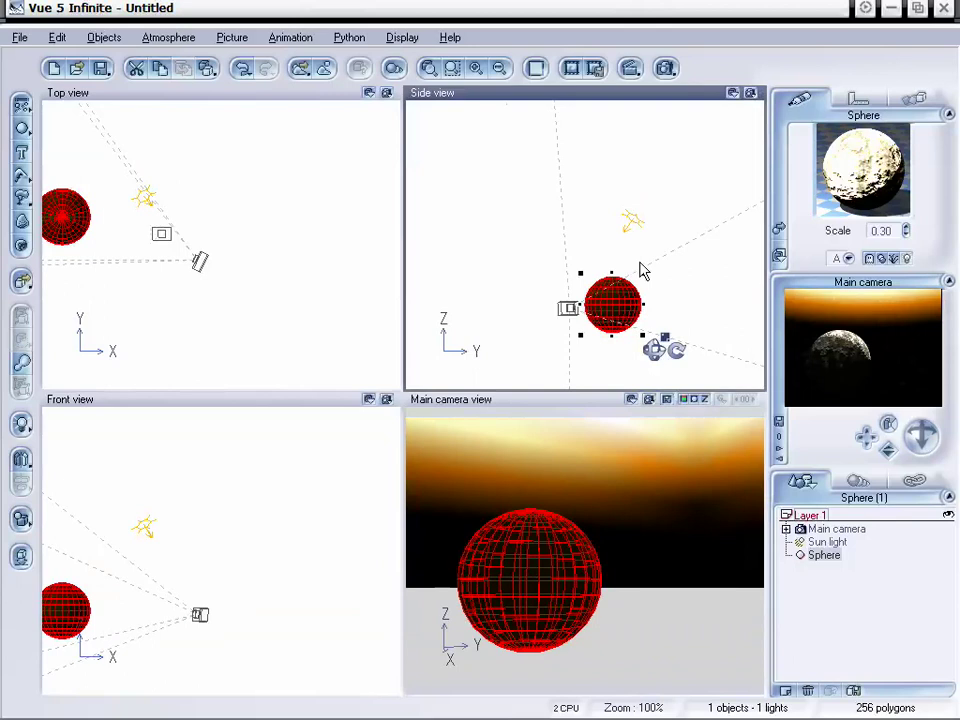
- Fine-tune the main camera angle on the sphere, render the scene and hide the finished render
left_click_drag(921, 435, 925, 446)
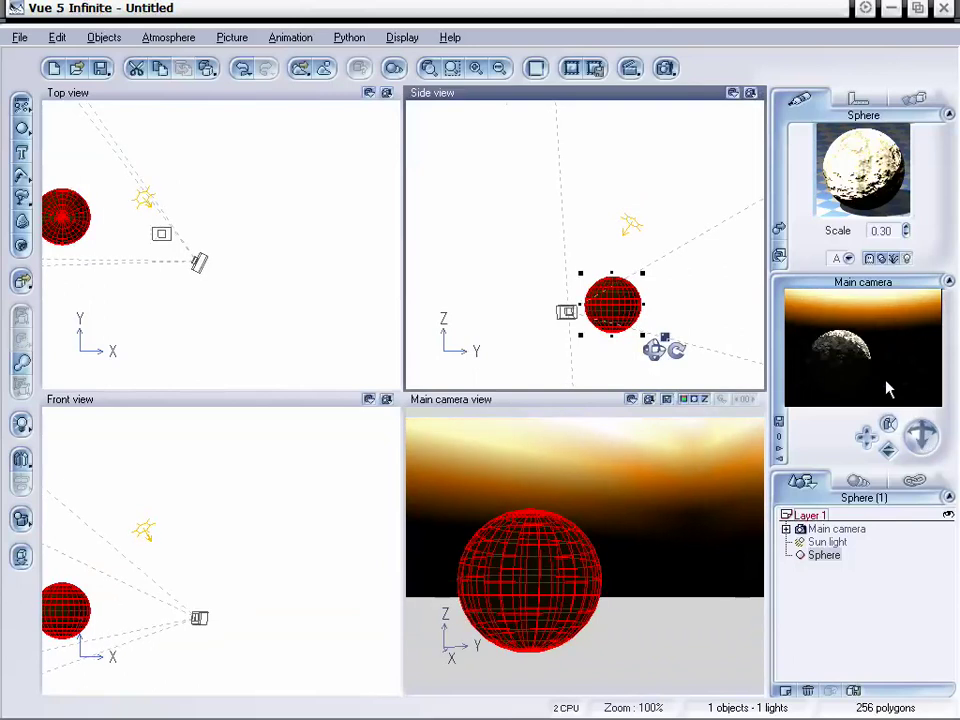
left_click(664, 68)
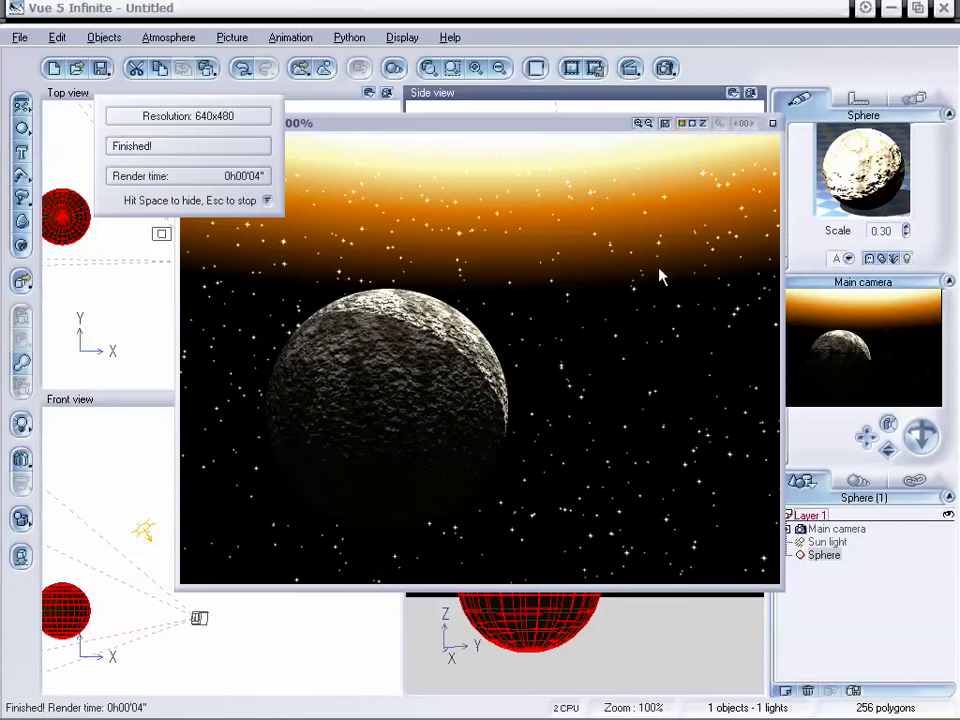
key("space")
- Move the main camera farther from the sphere and orbit it to a new angle against the bright horizon
left_click_drag(888, 450, 888, 510)
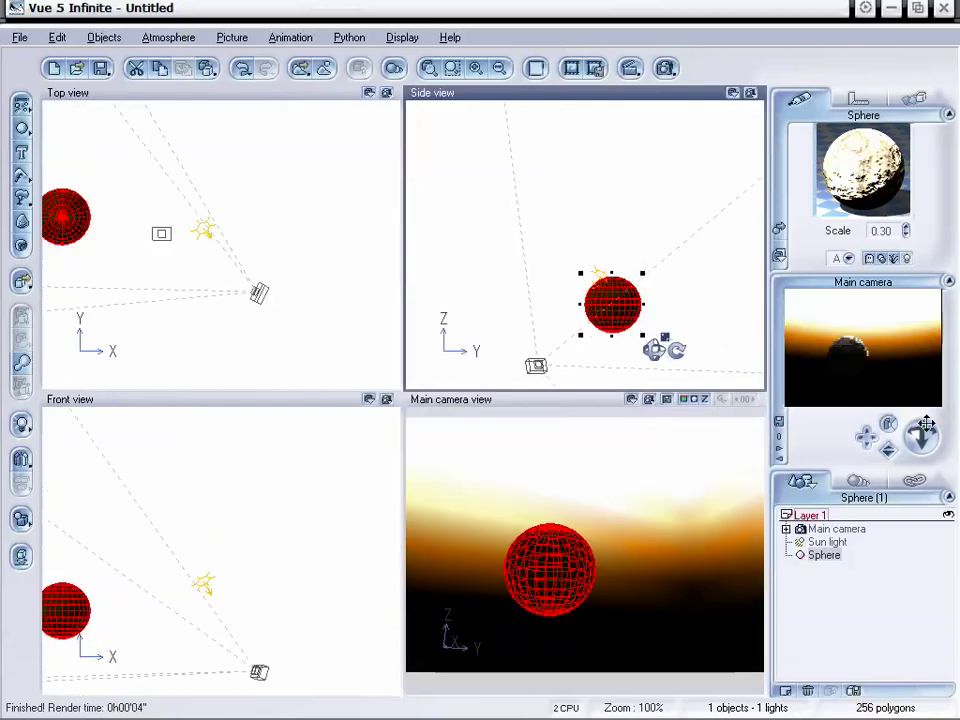
left_click_drag(926, 434, 921, 434)
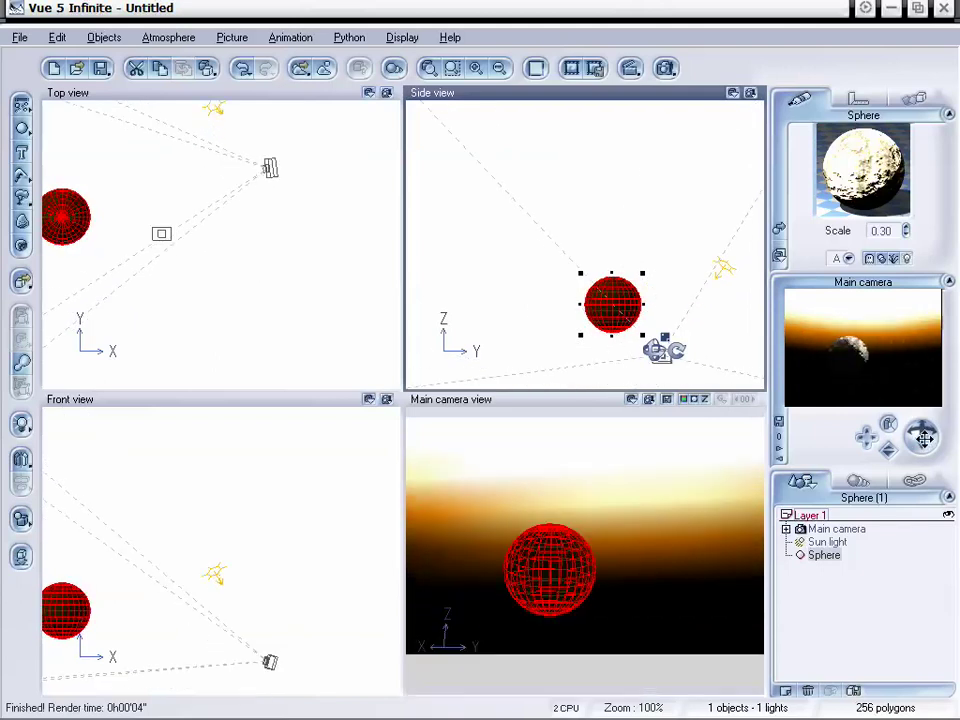